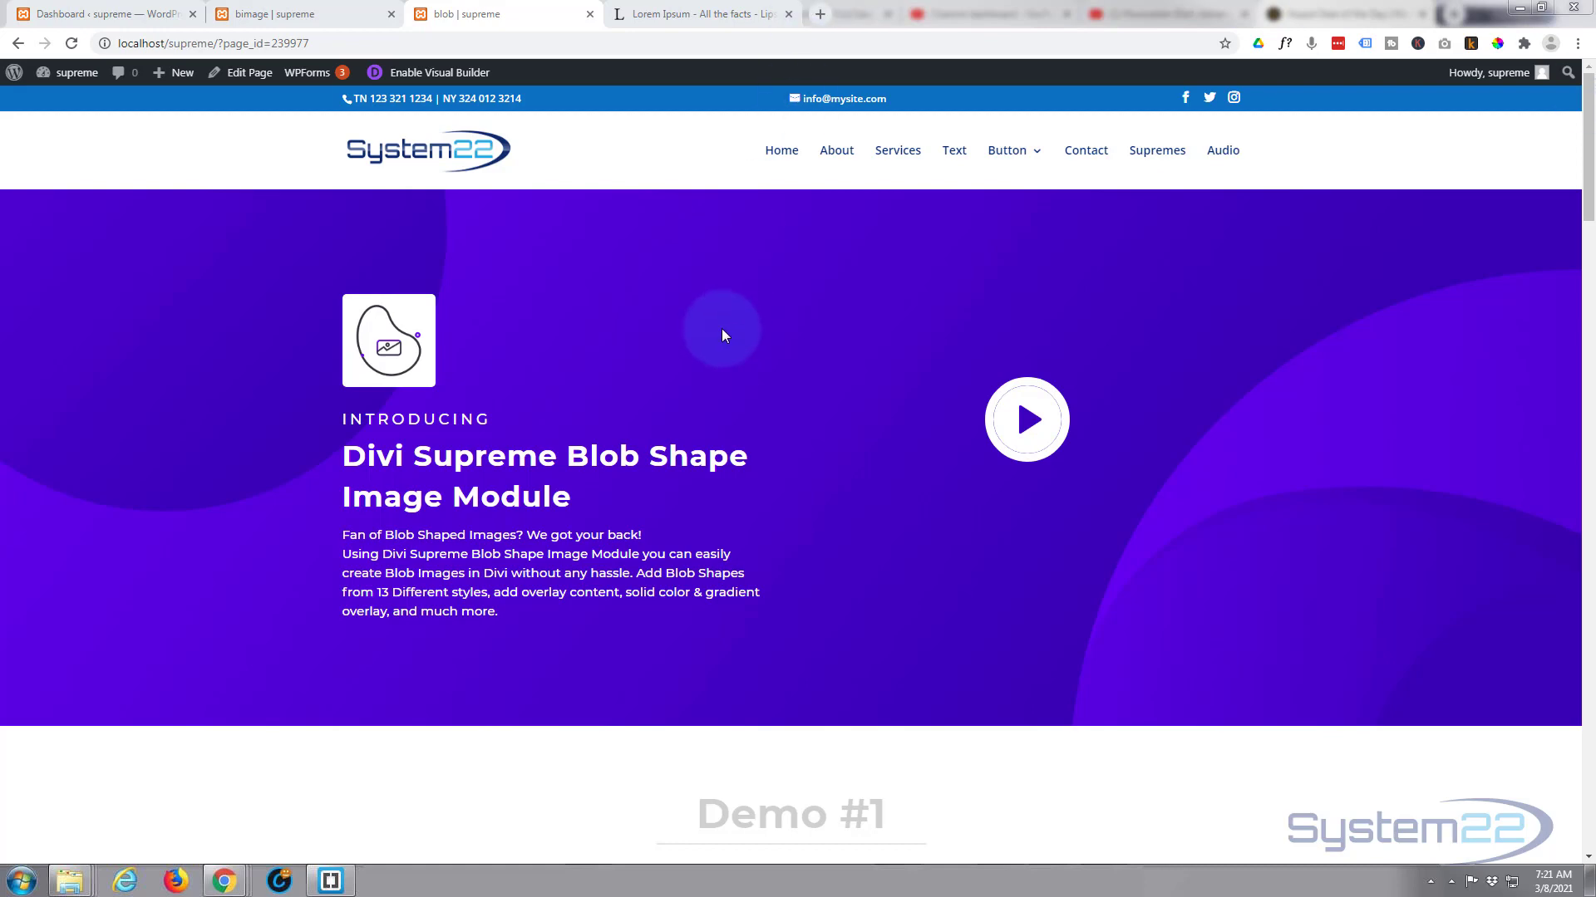
Scroll through the blob demo page's Demo #2, #3 and #4 sections down to the footer.
scroll(721, 327, down, 7)
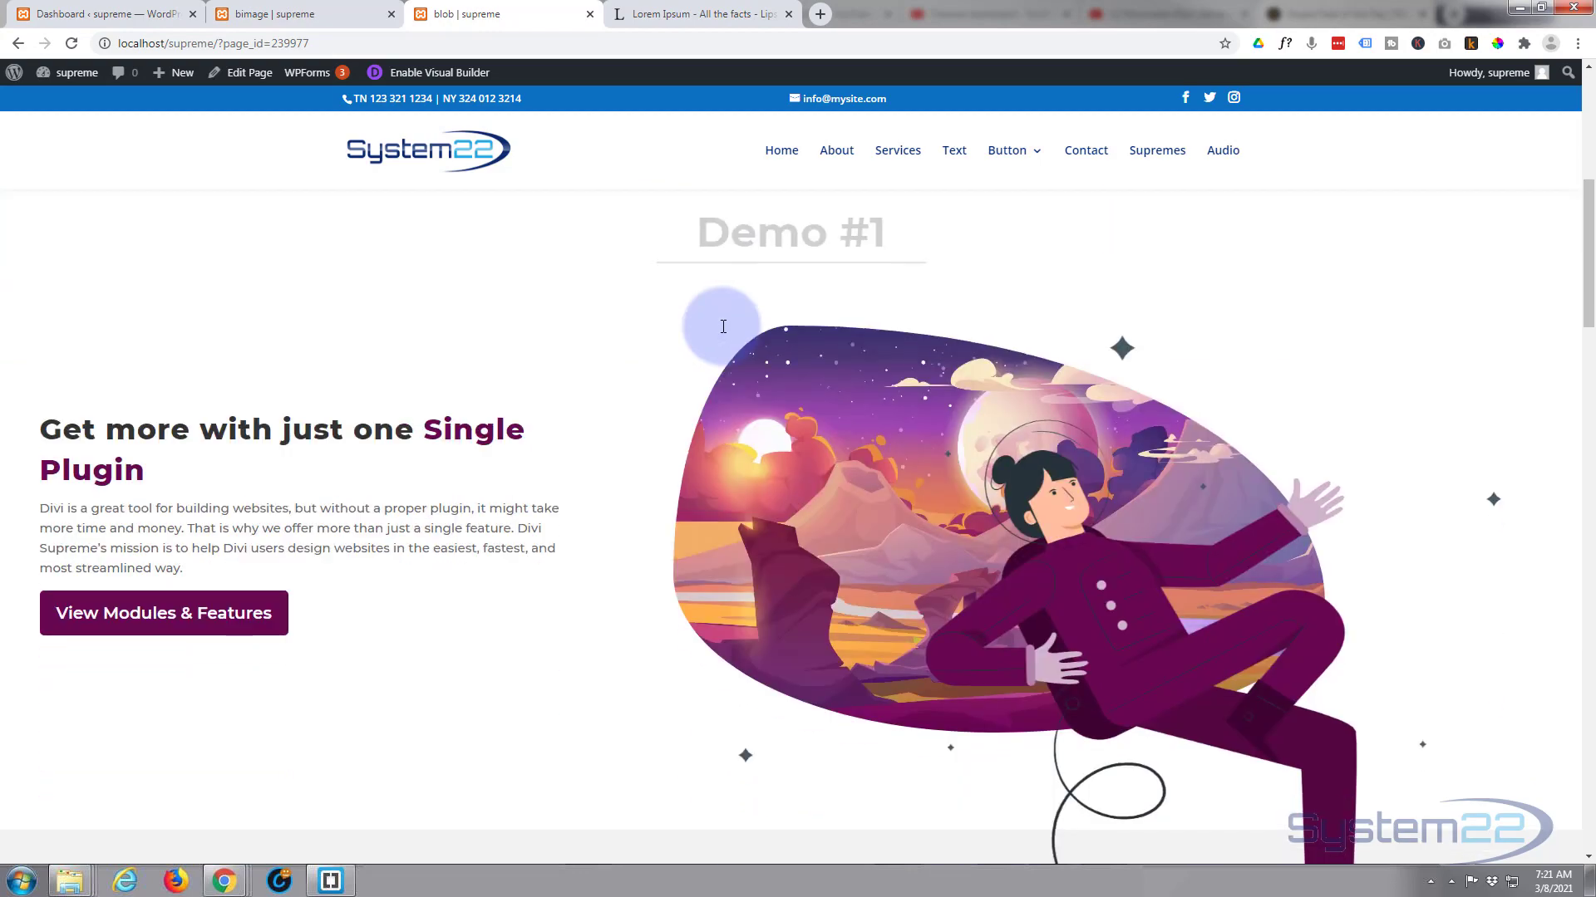
scroll(657, 345, down, 1)
scroll(590, 364, down, 2)
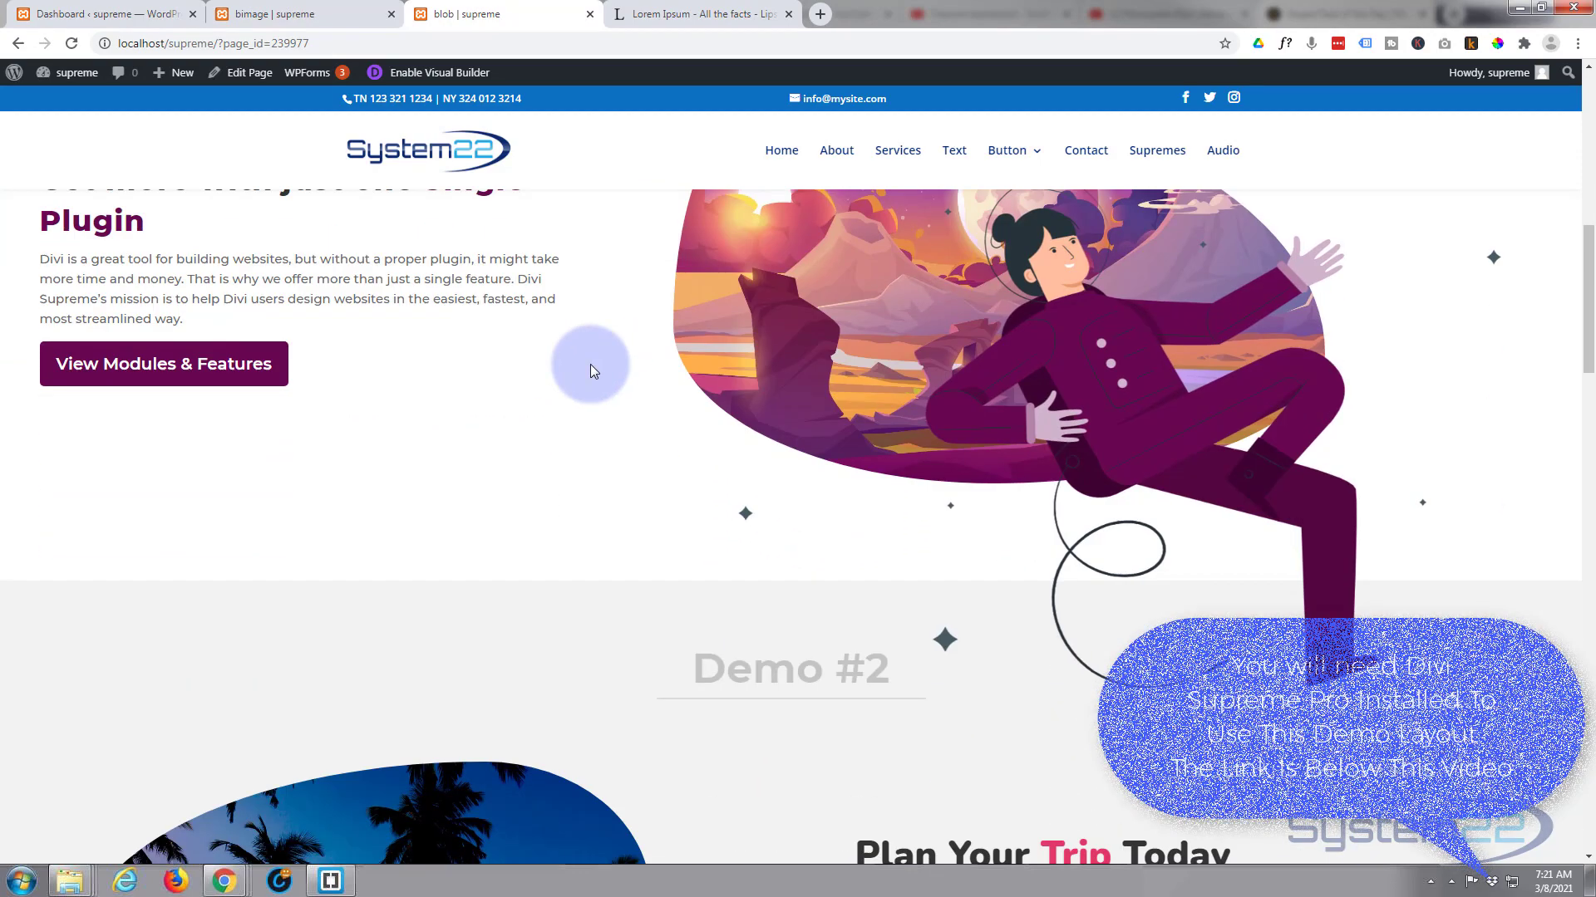
scroll(590, 364, up, 1)
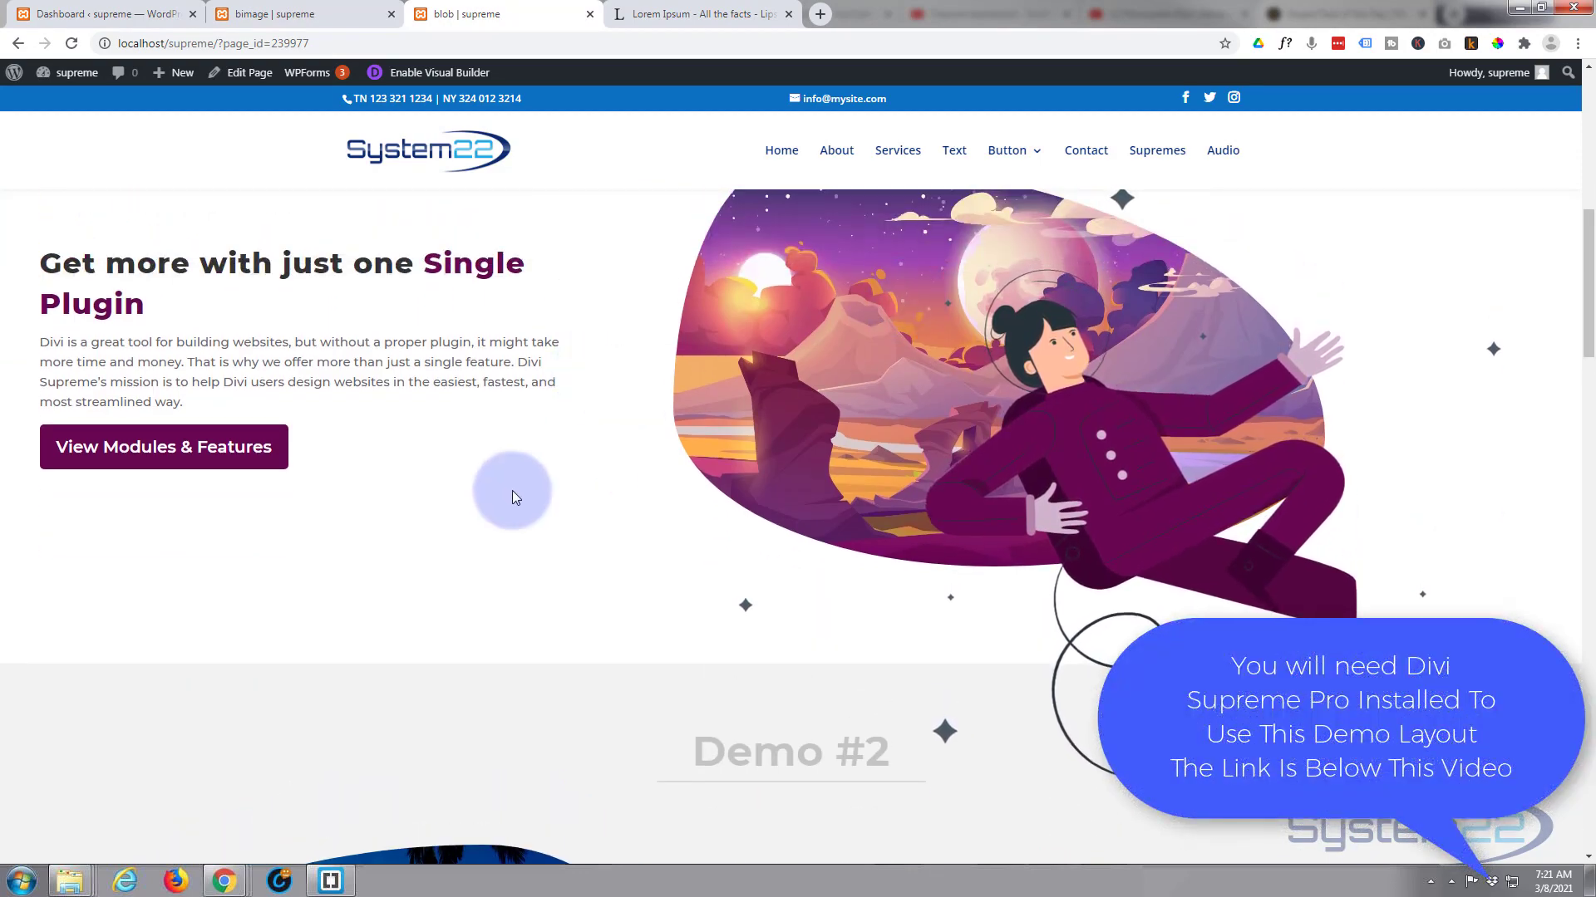
scroll(511, 490, down, 5)
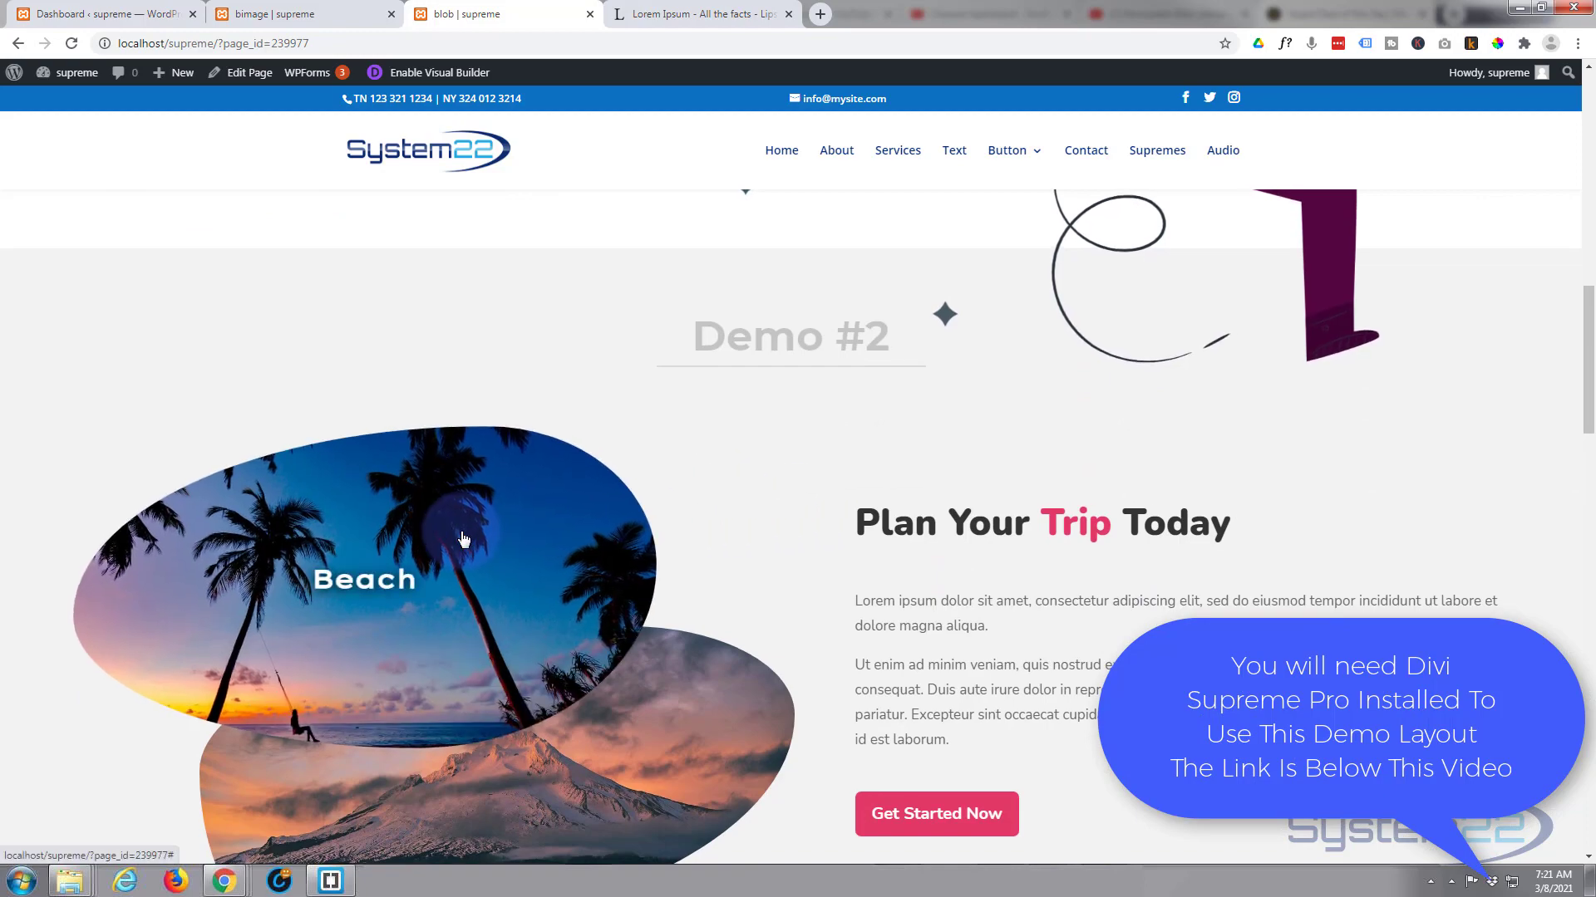
scroll(764, 615, down, 3)
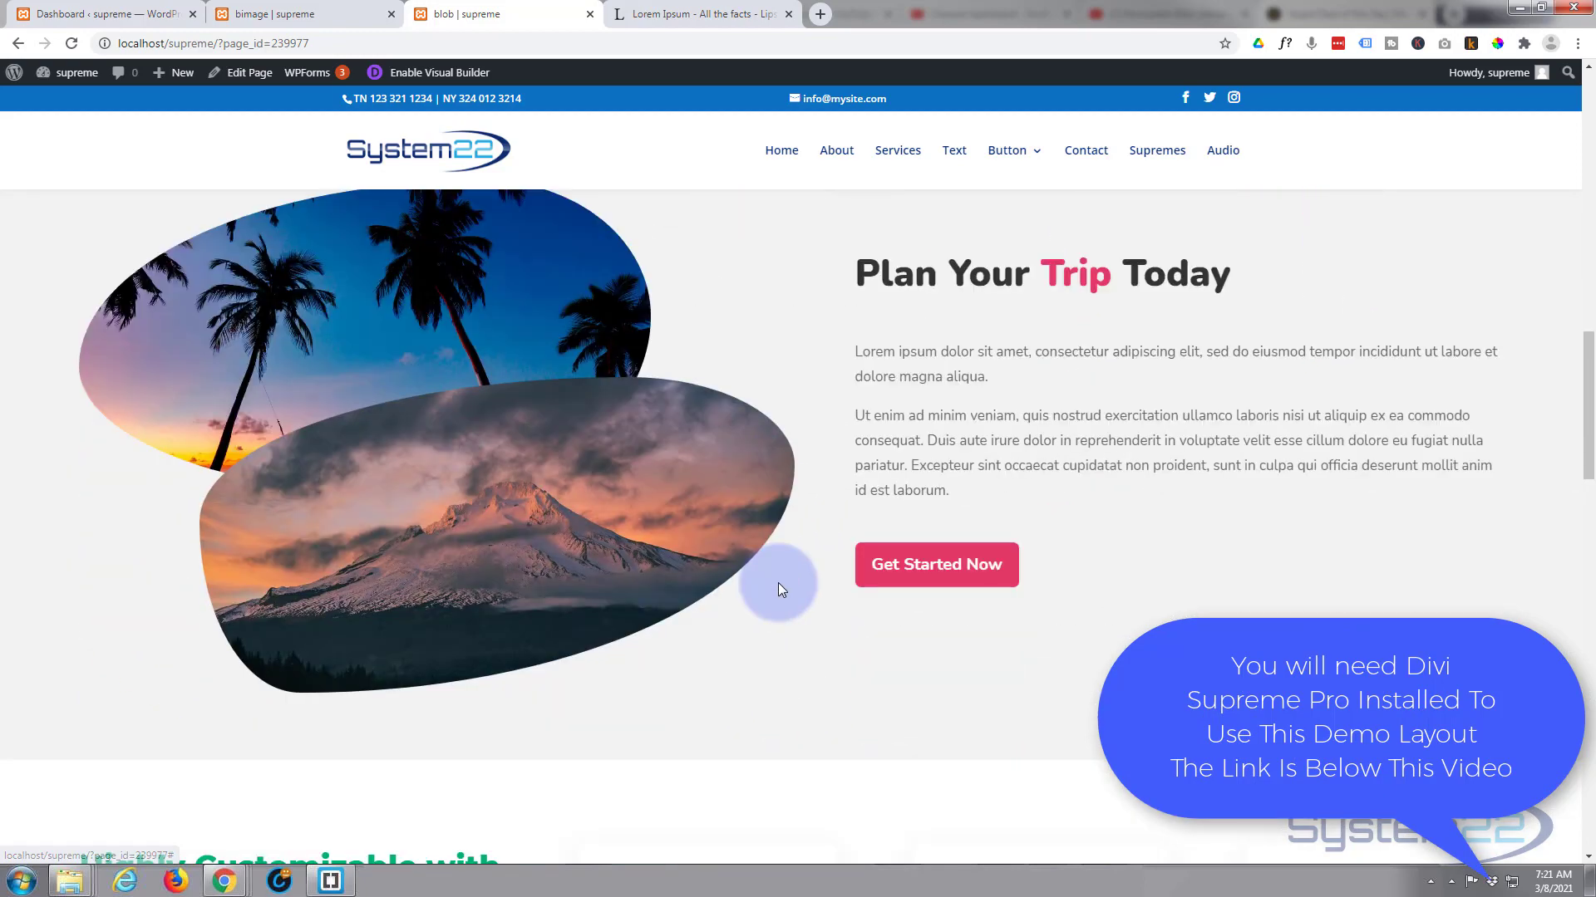
scroll(779, 586, down, 12)
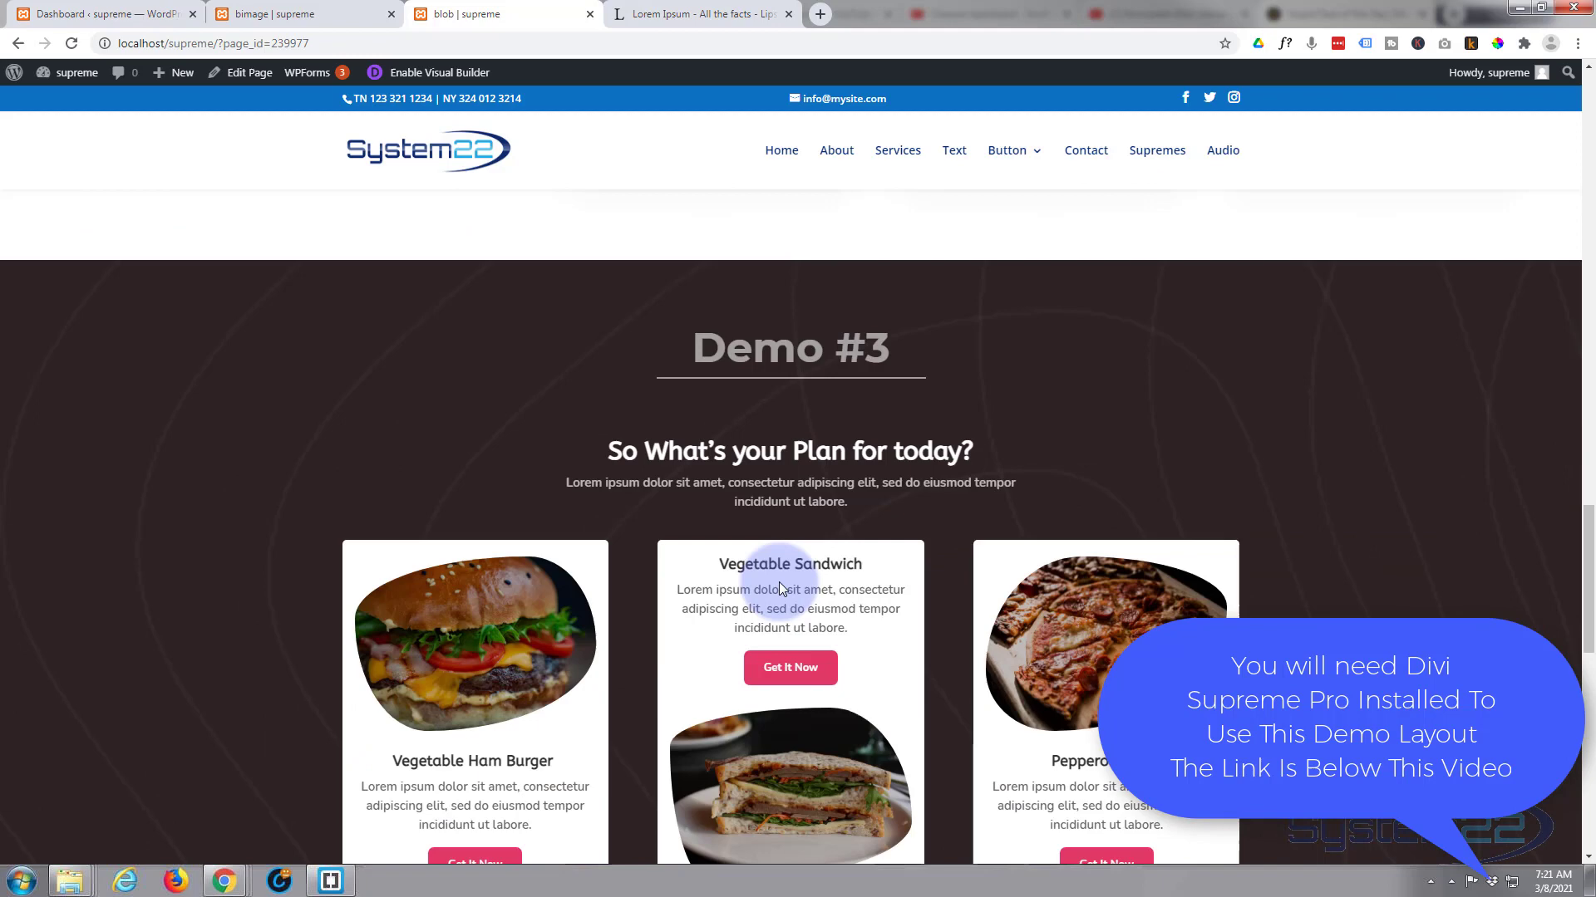
scroll(780, 586, down, 3)
scroll(779, 586, down, 10)
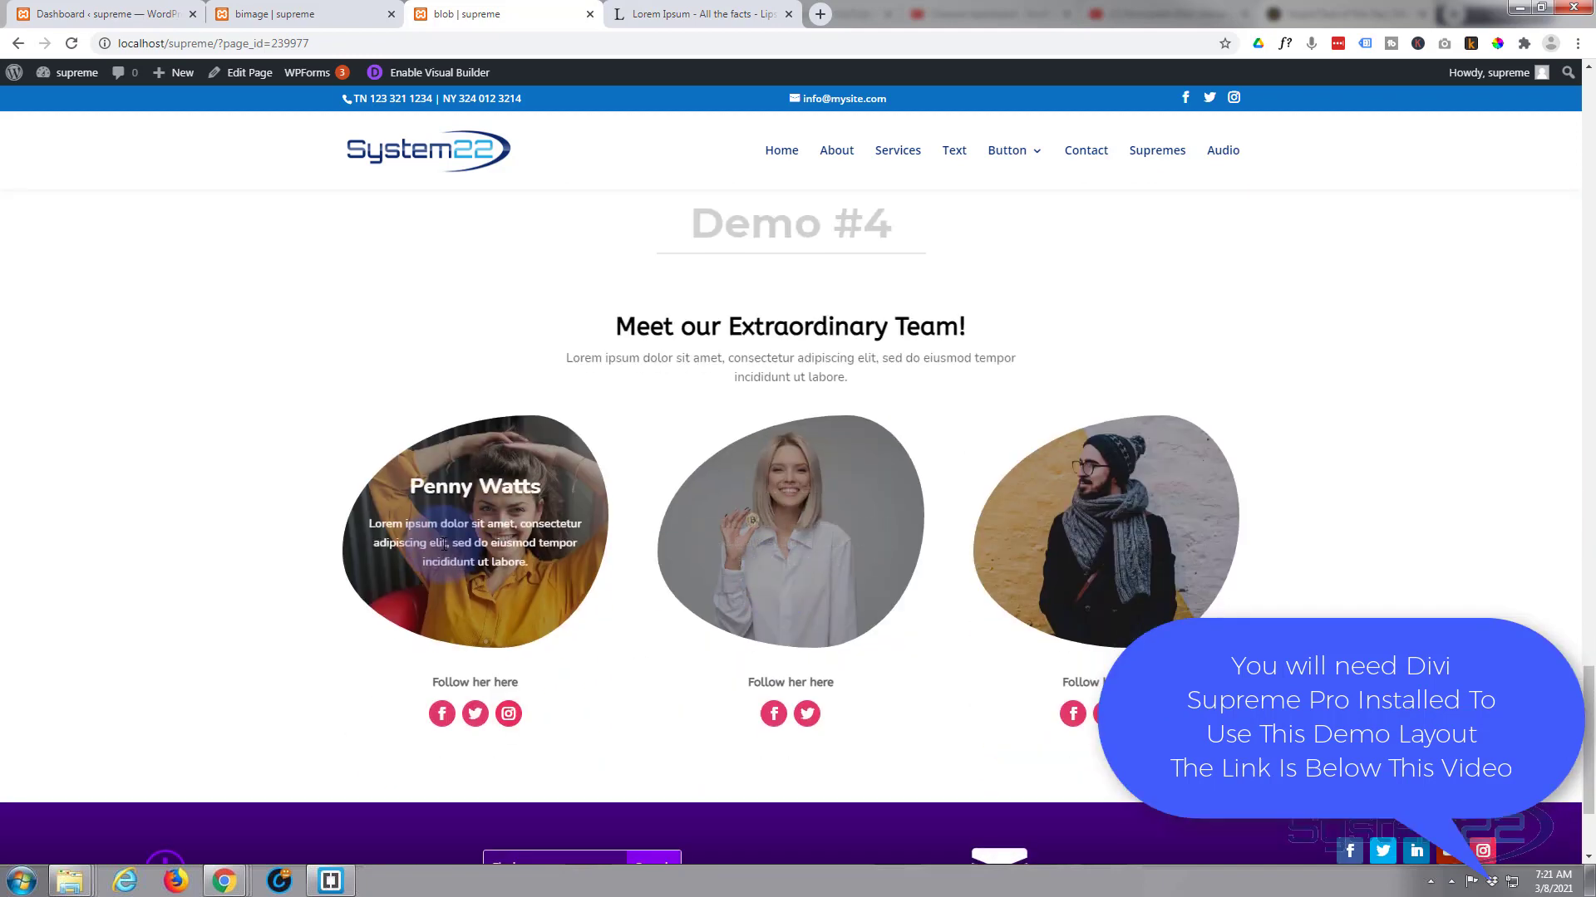
scroll(1061, 565, down, 1)
scroll(1060, 561, down, 2)
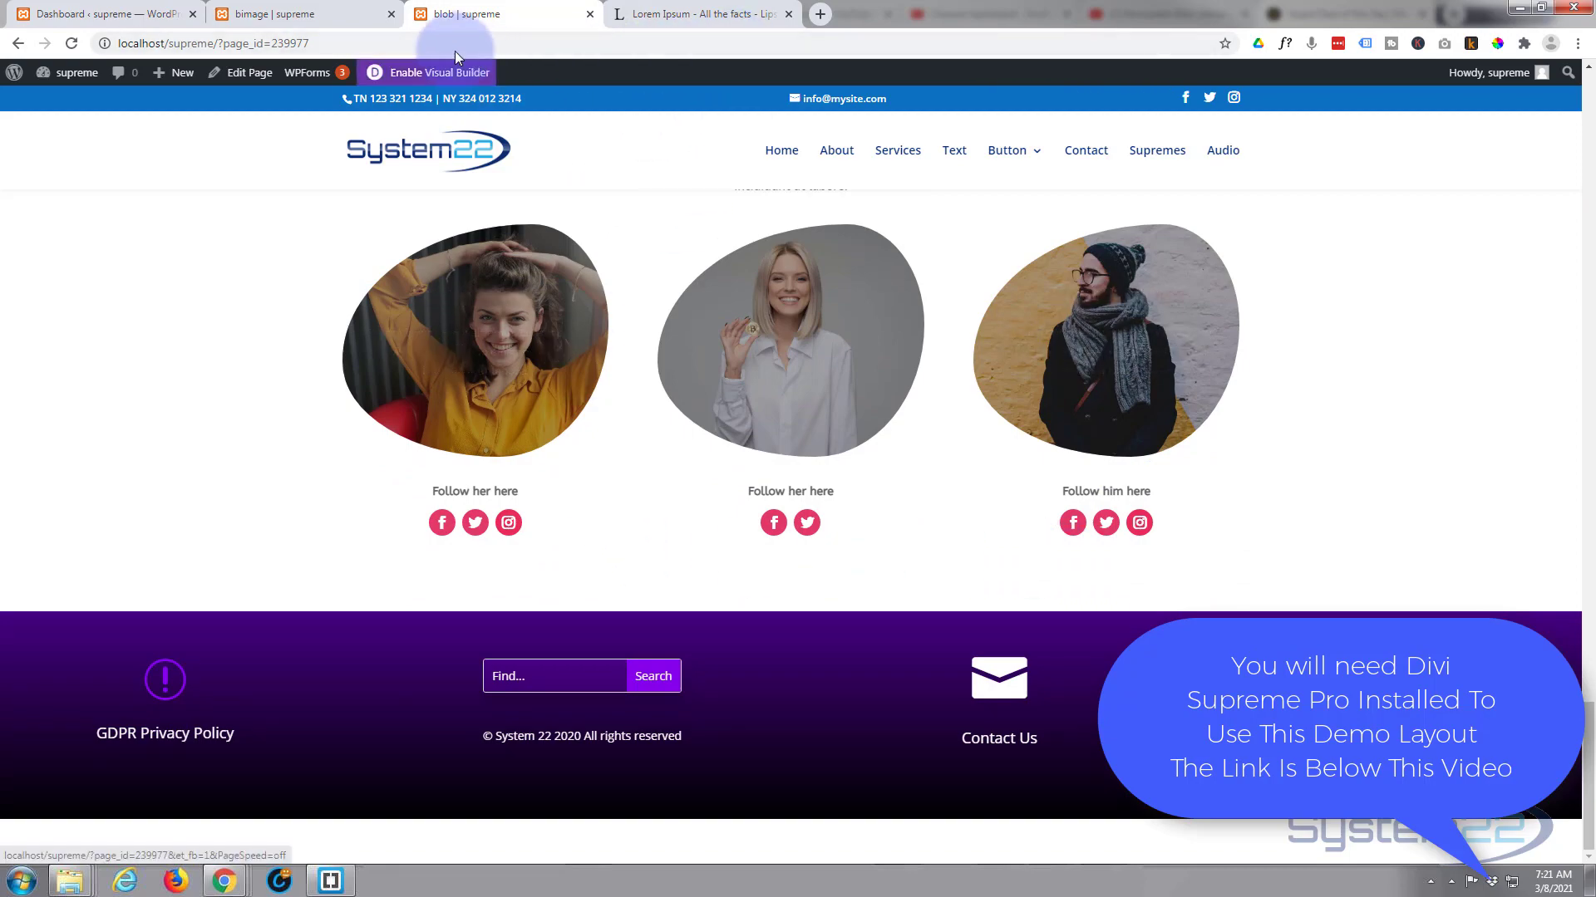
Edit the bimage page in the Visual Builder and add a Supreme Blob Shape Image module to the right column.
click(320, 16)
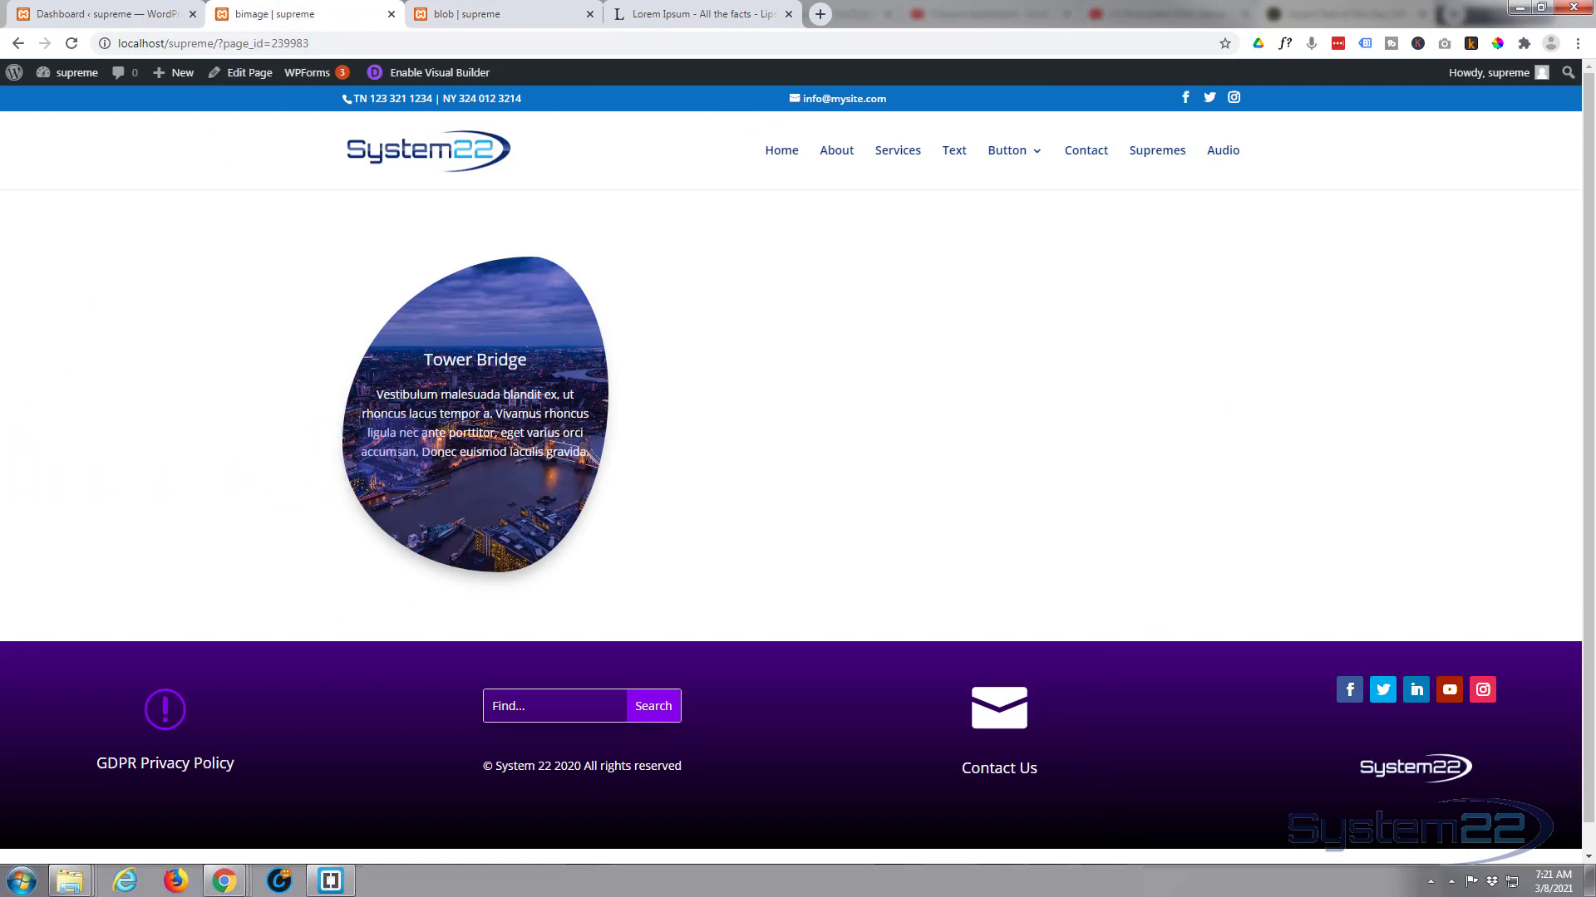
click(424, 75)
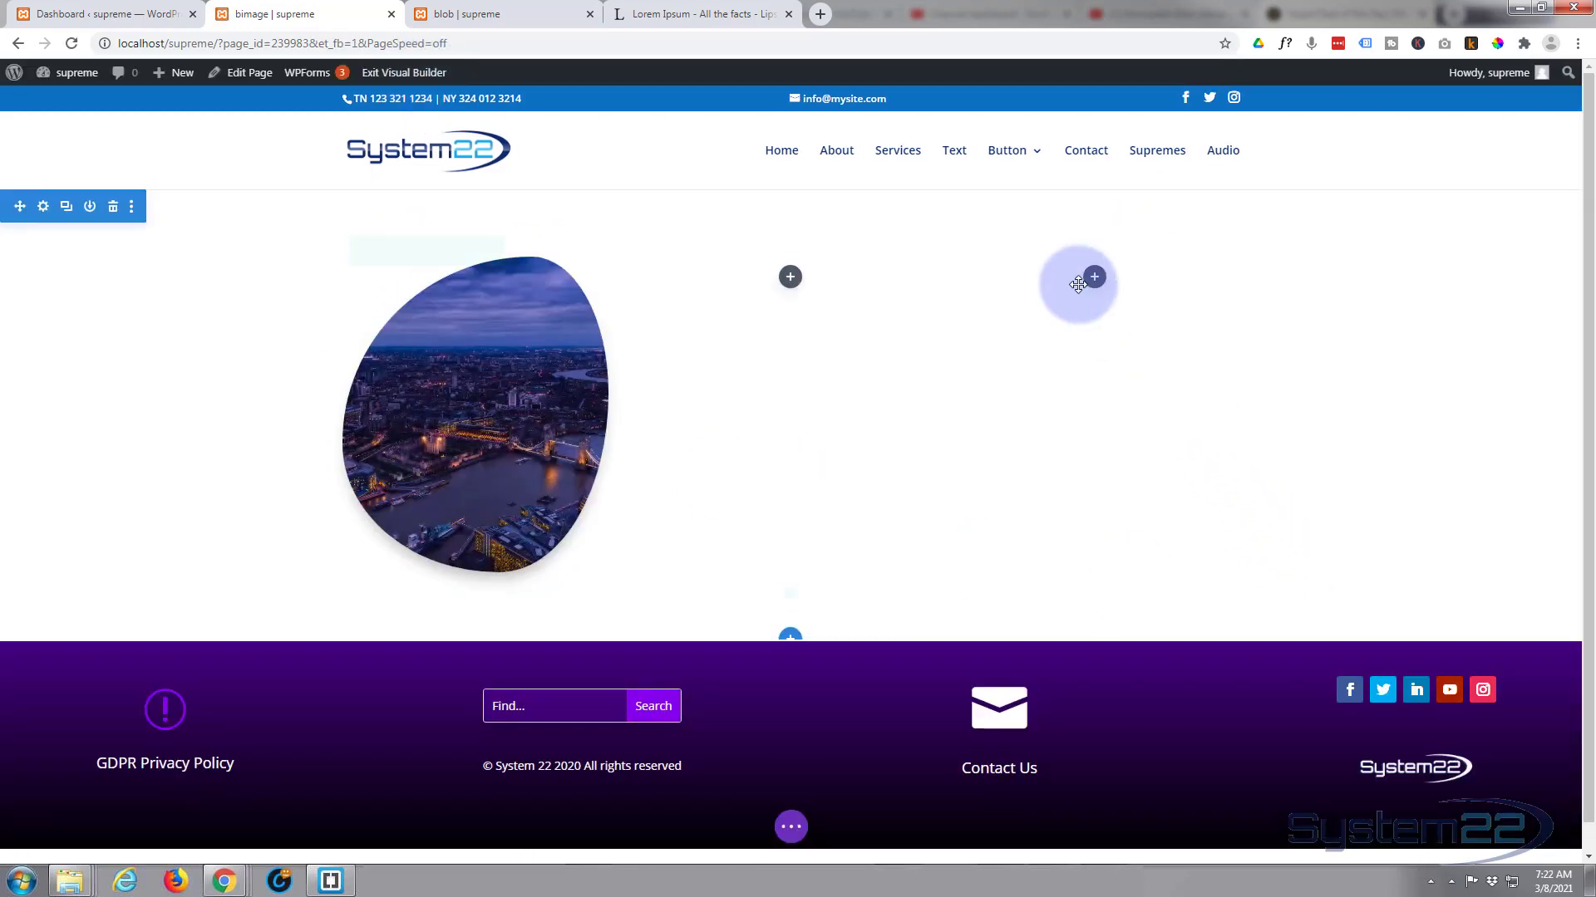
click(1095, 277)
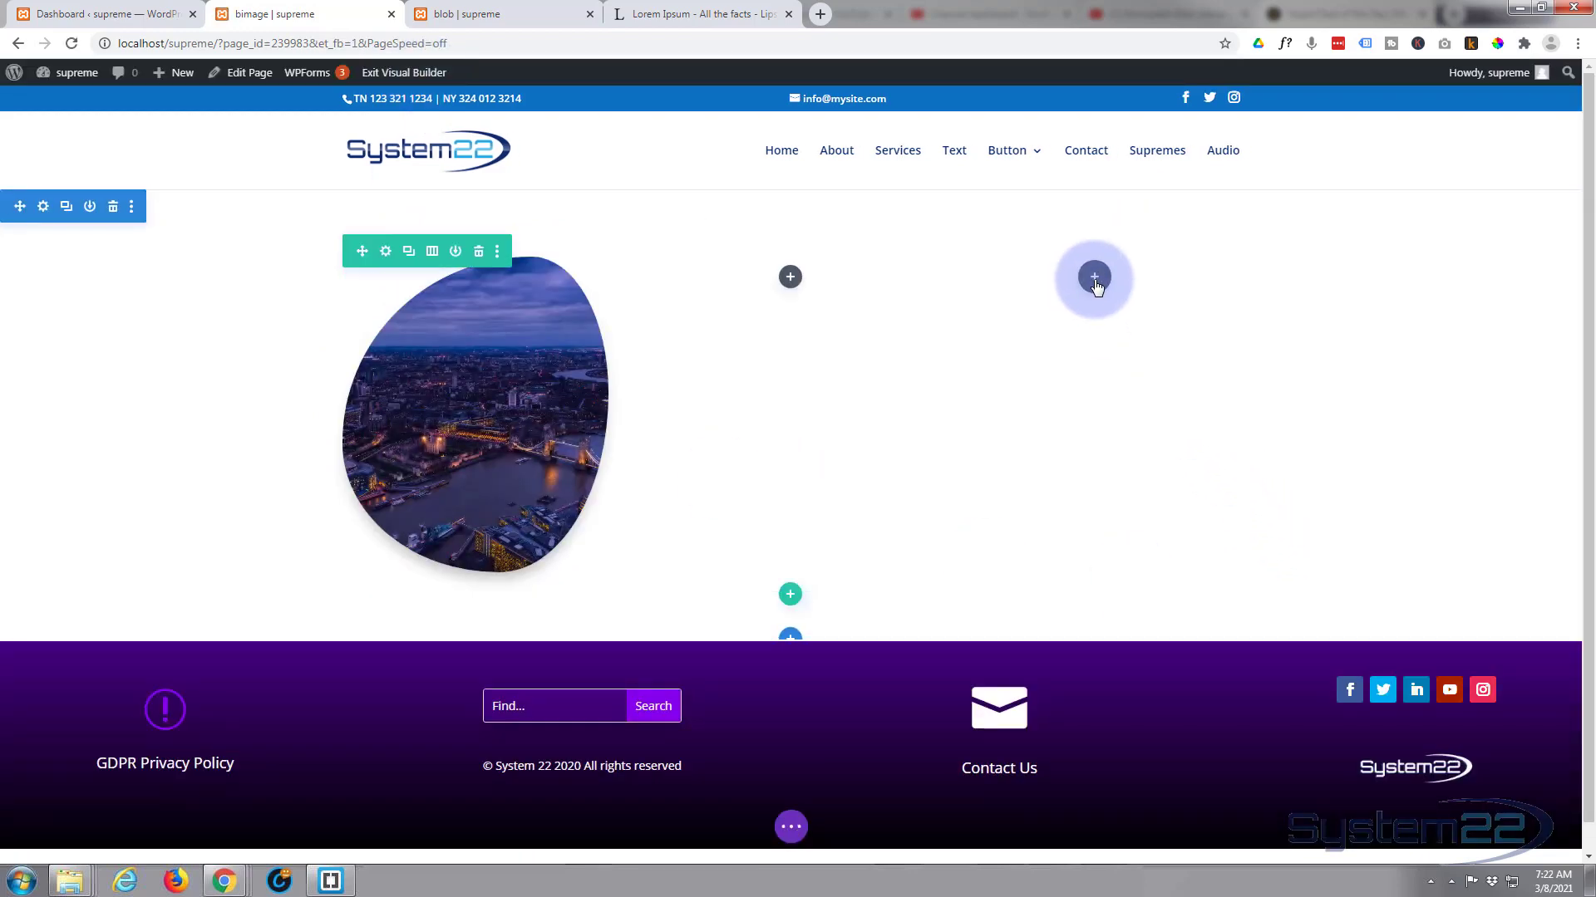
click(1069, 487)
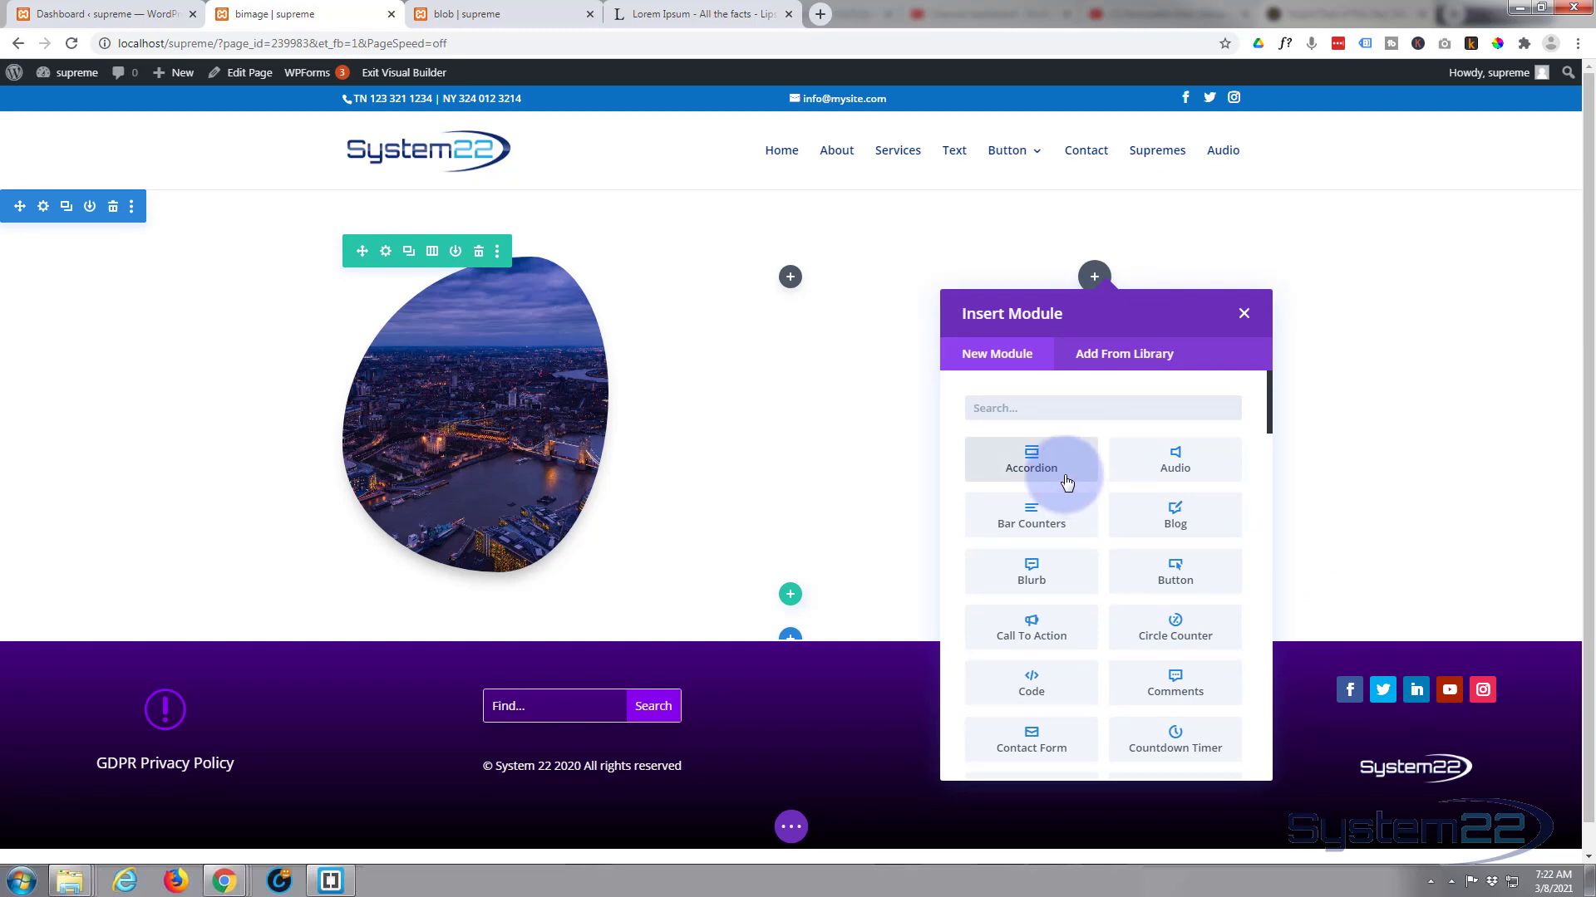
scroll(1054, 524, down, 5)
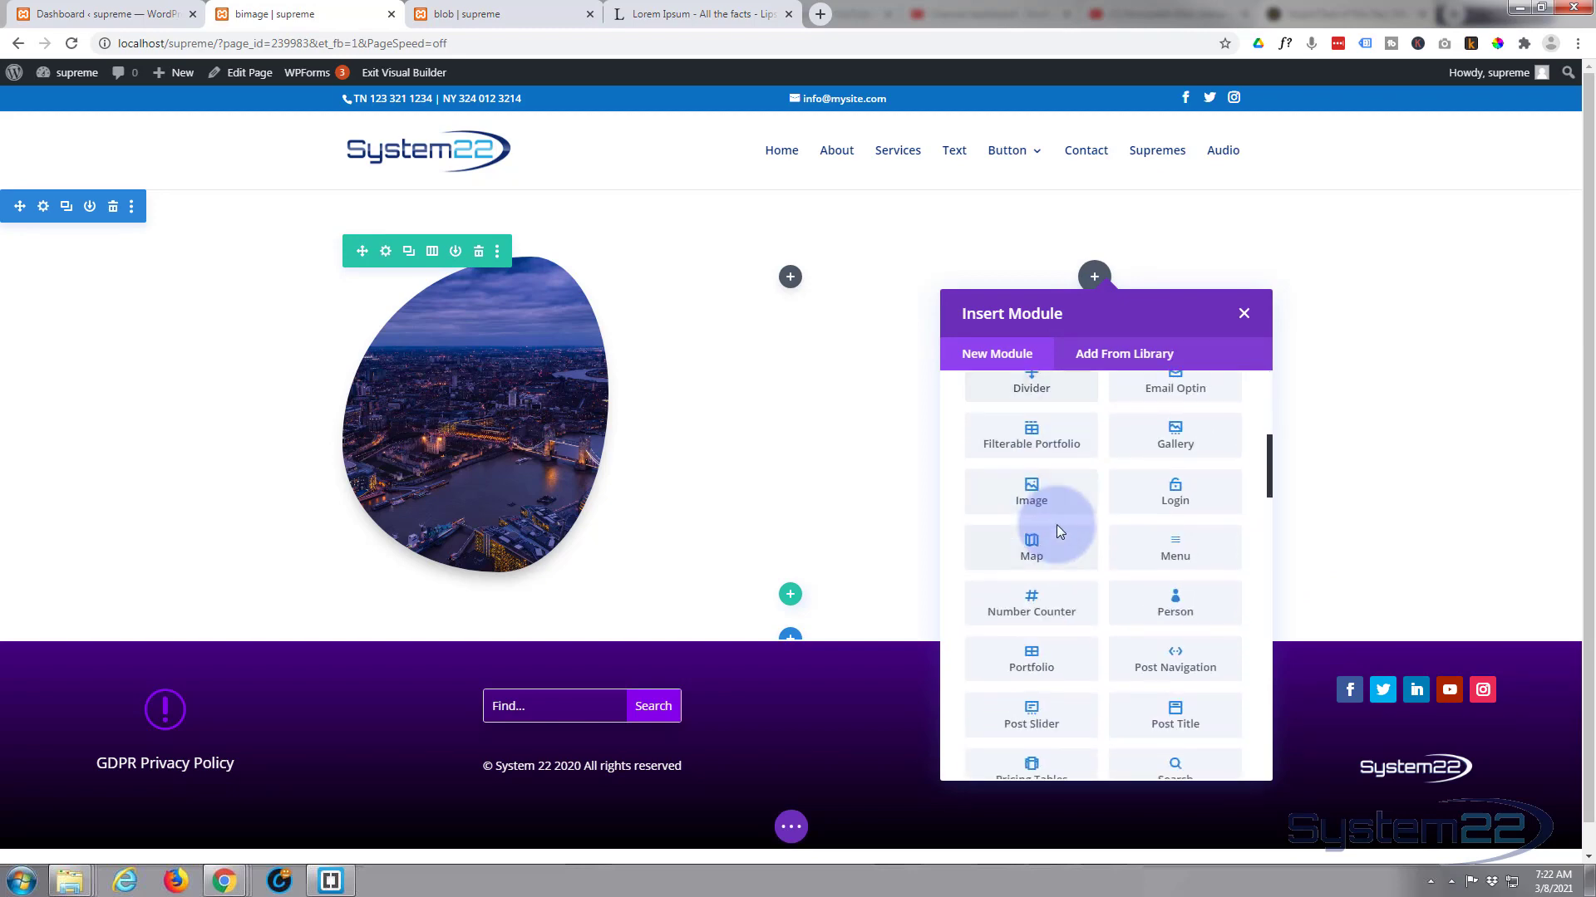
scroll(1055, 523, down, 4)
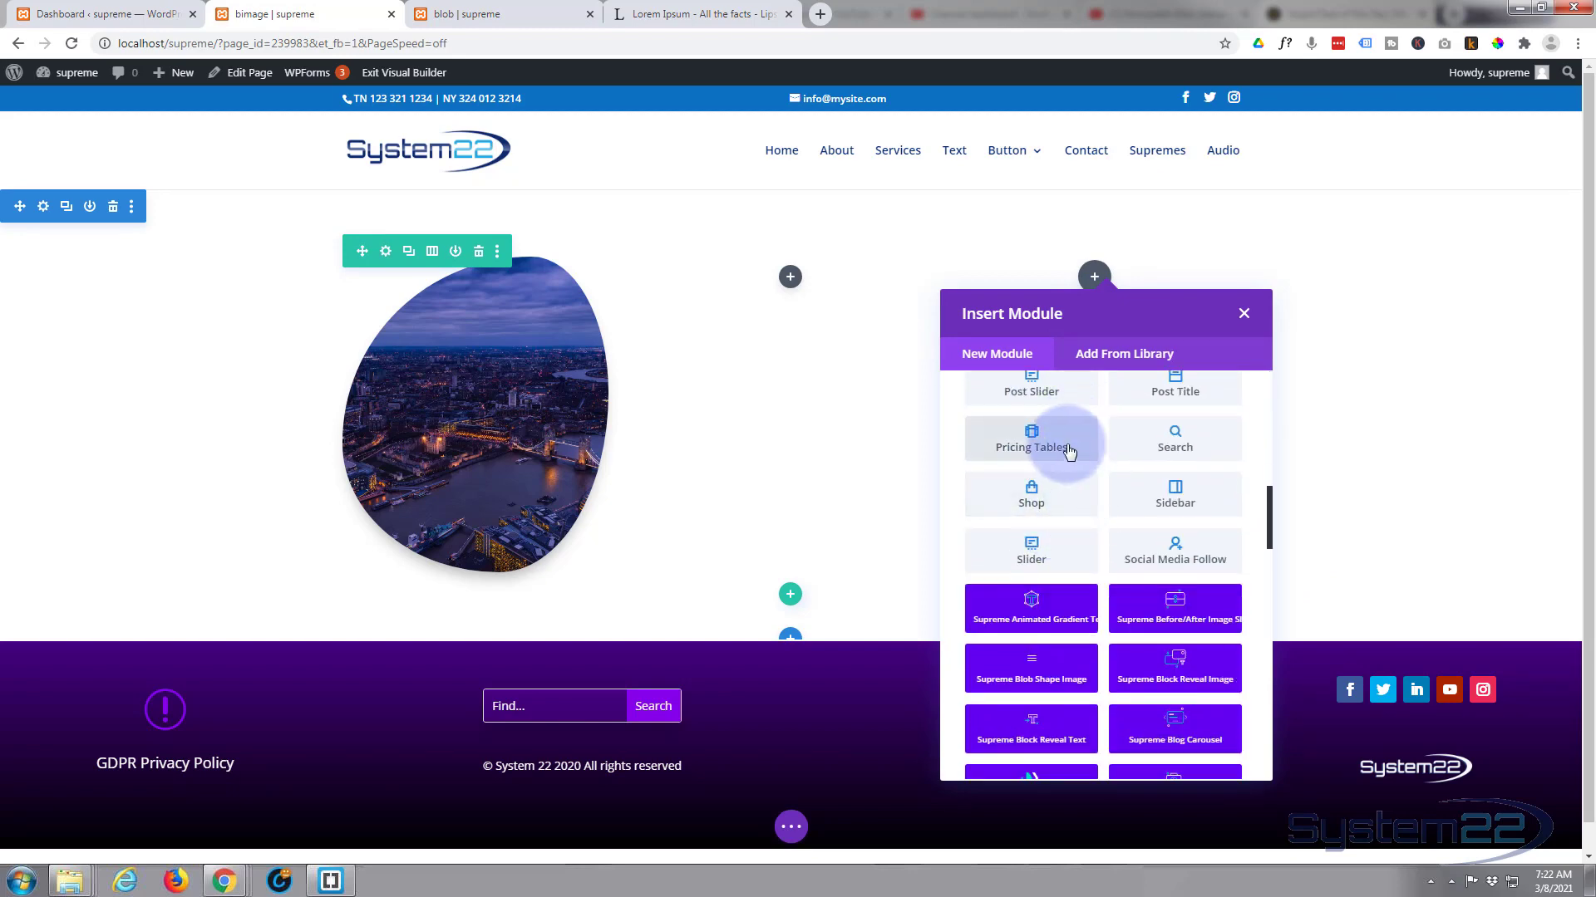
scroll(1039, 495, down, 1)
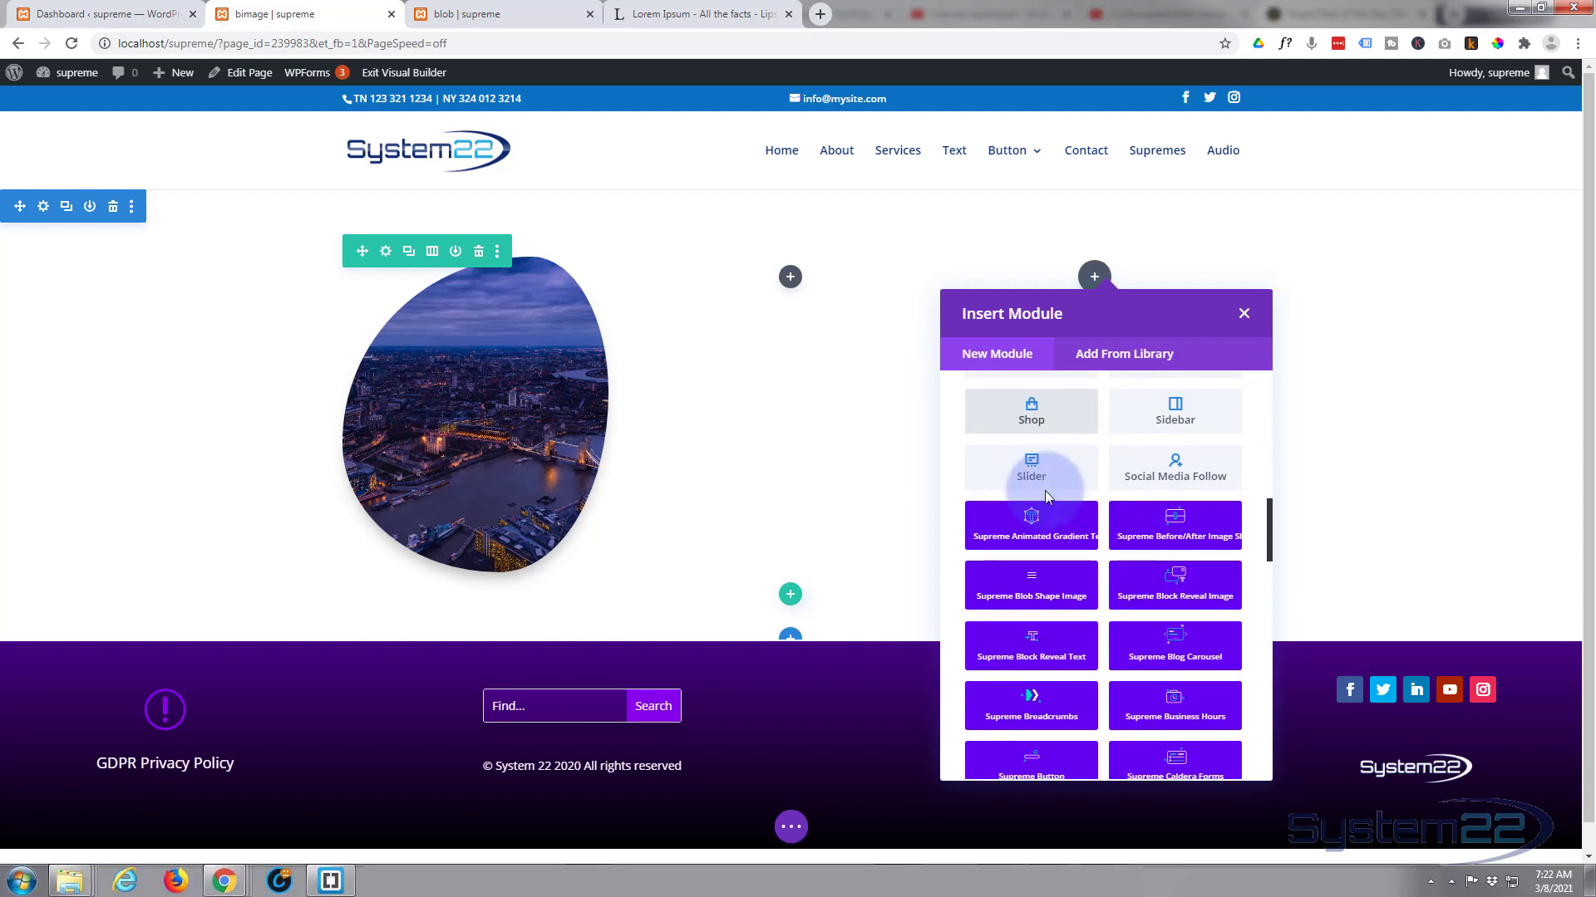
scroll(1049, 496, down, 2)
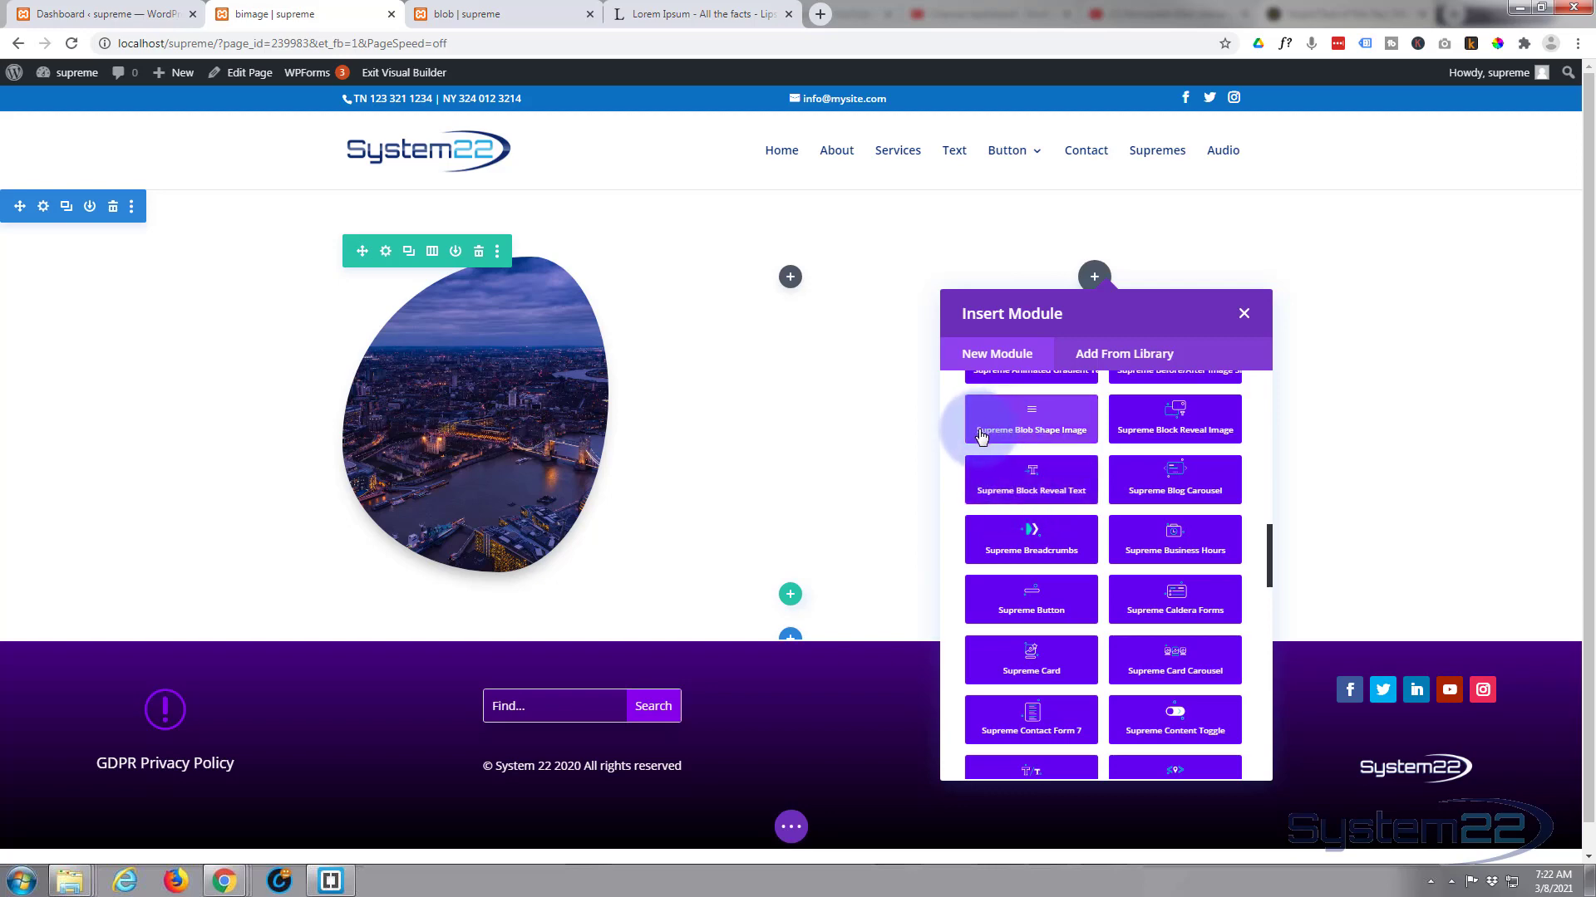
click(1019, 432)
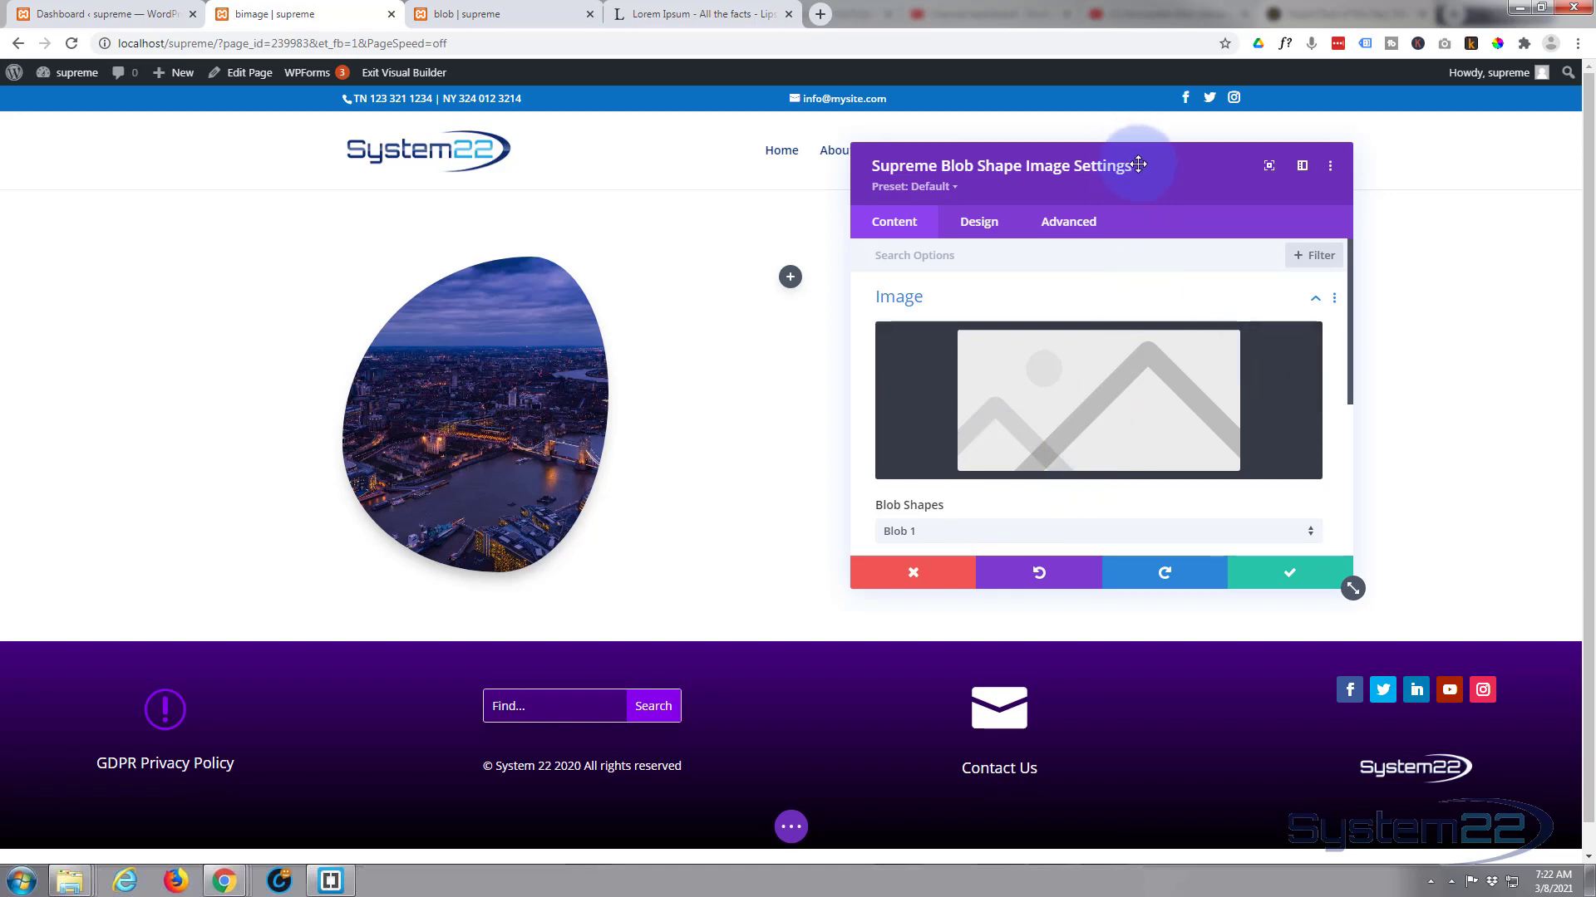
Put the Sydney harbour photo into the new blob module.
drag(1138, 162, 689, 181)
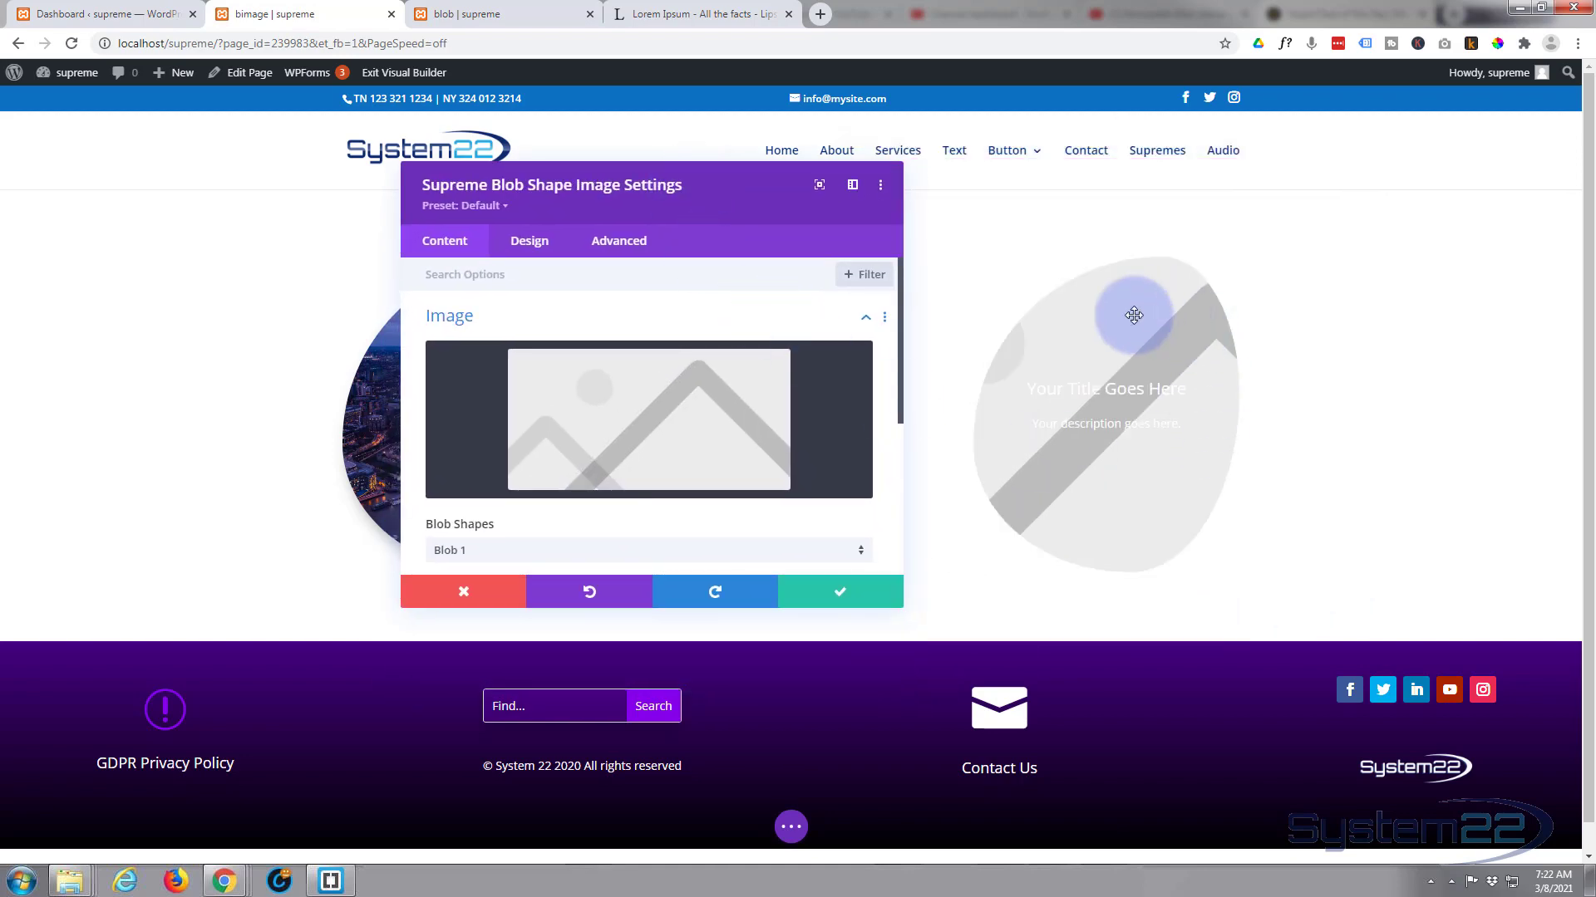
click(653, 426)
click(522, 413)
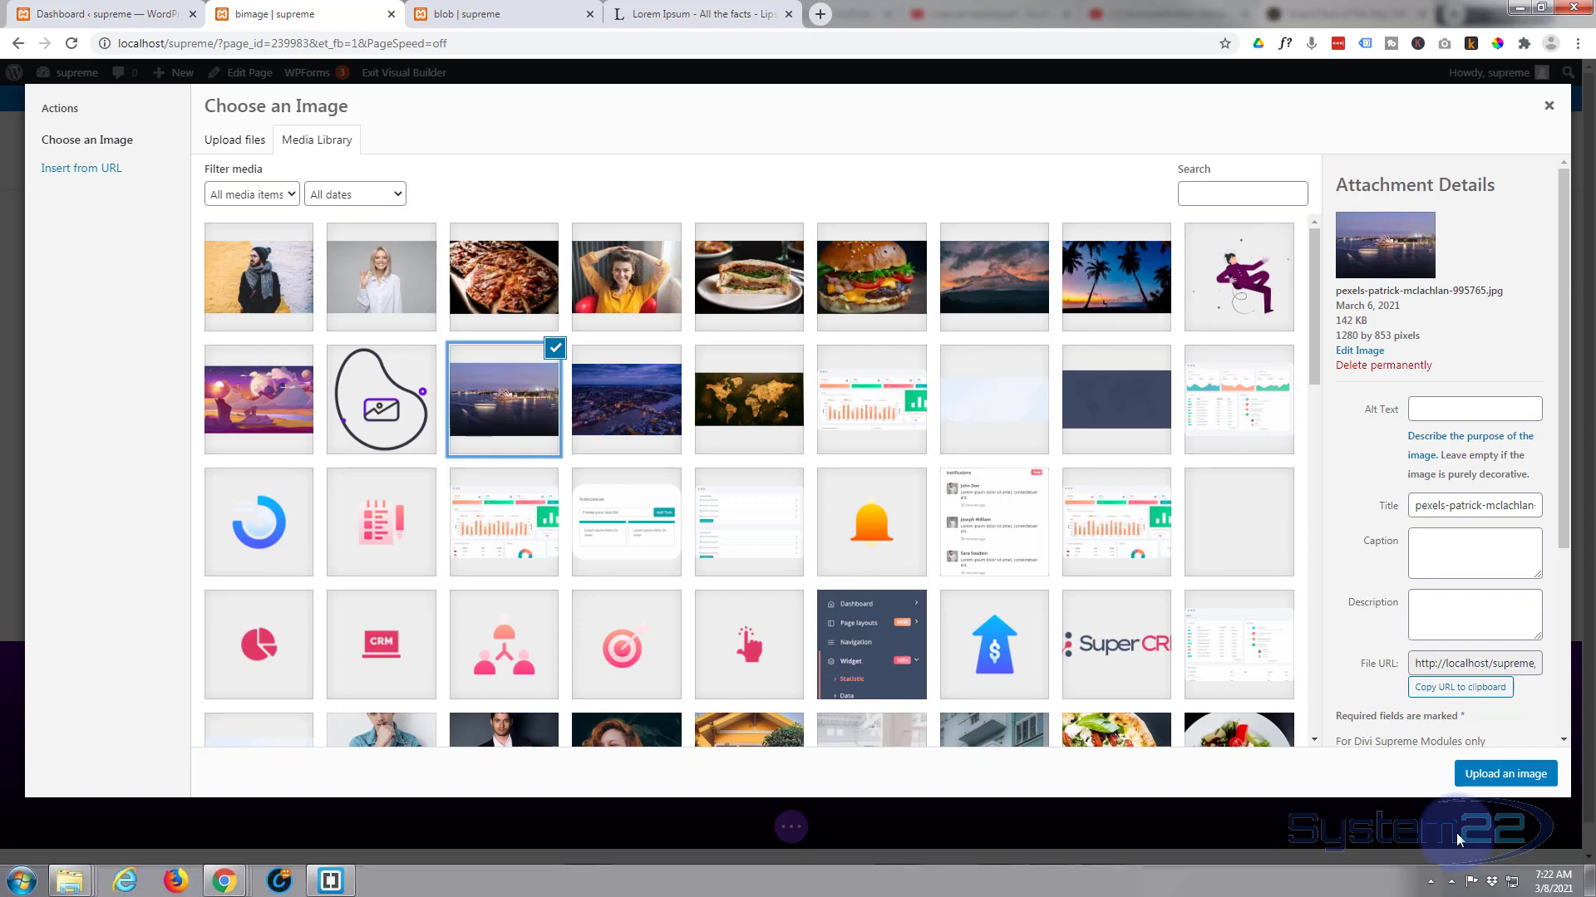
click(1488, 771)
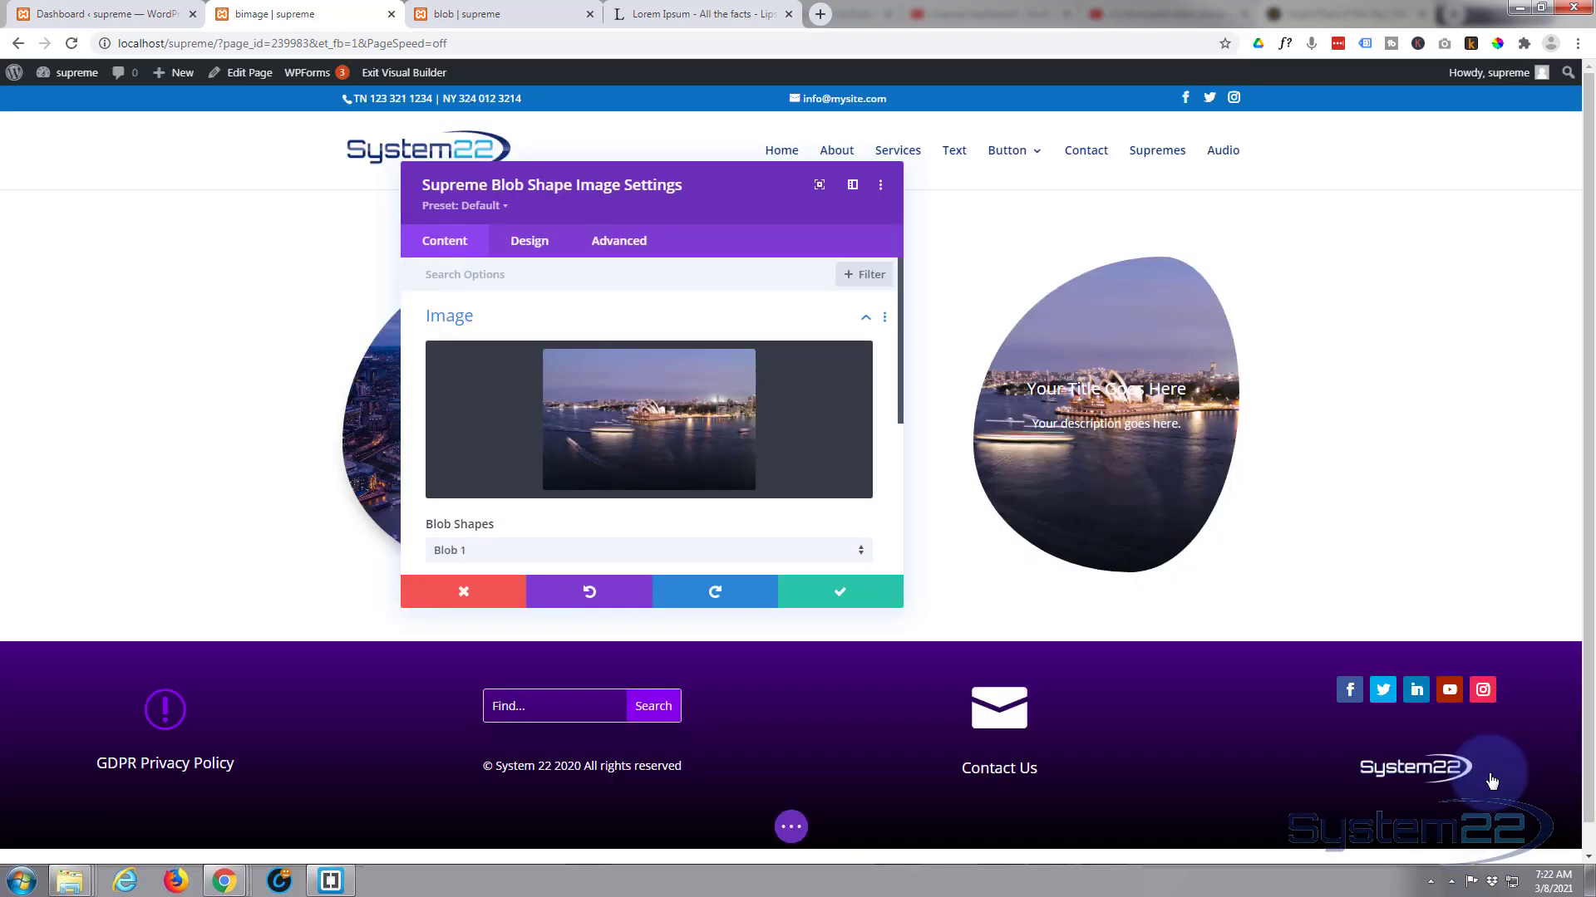
Review the blob shape list and keep the Blob 1 shape.
click(1272, 524)
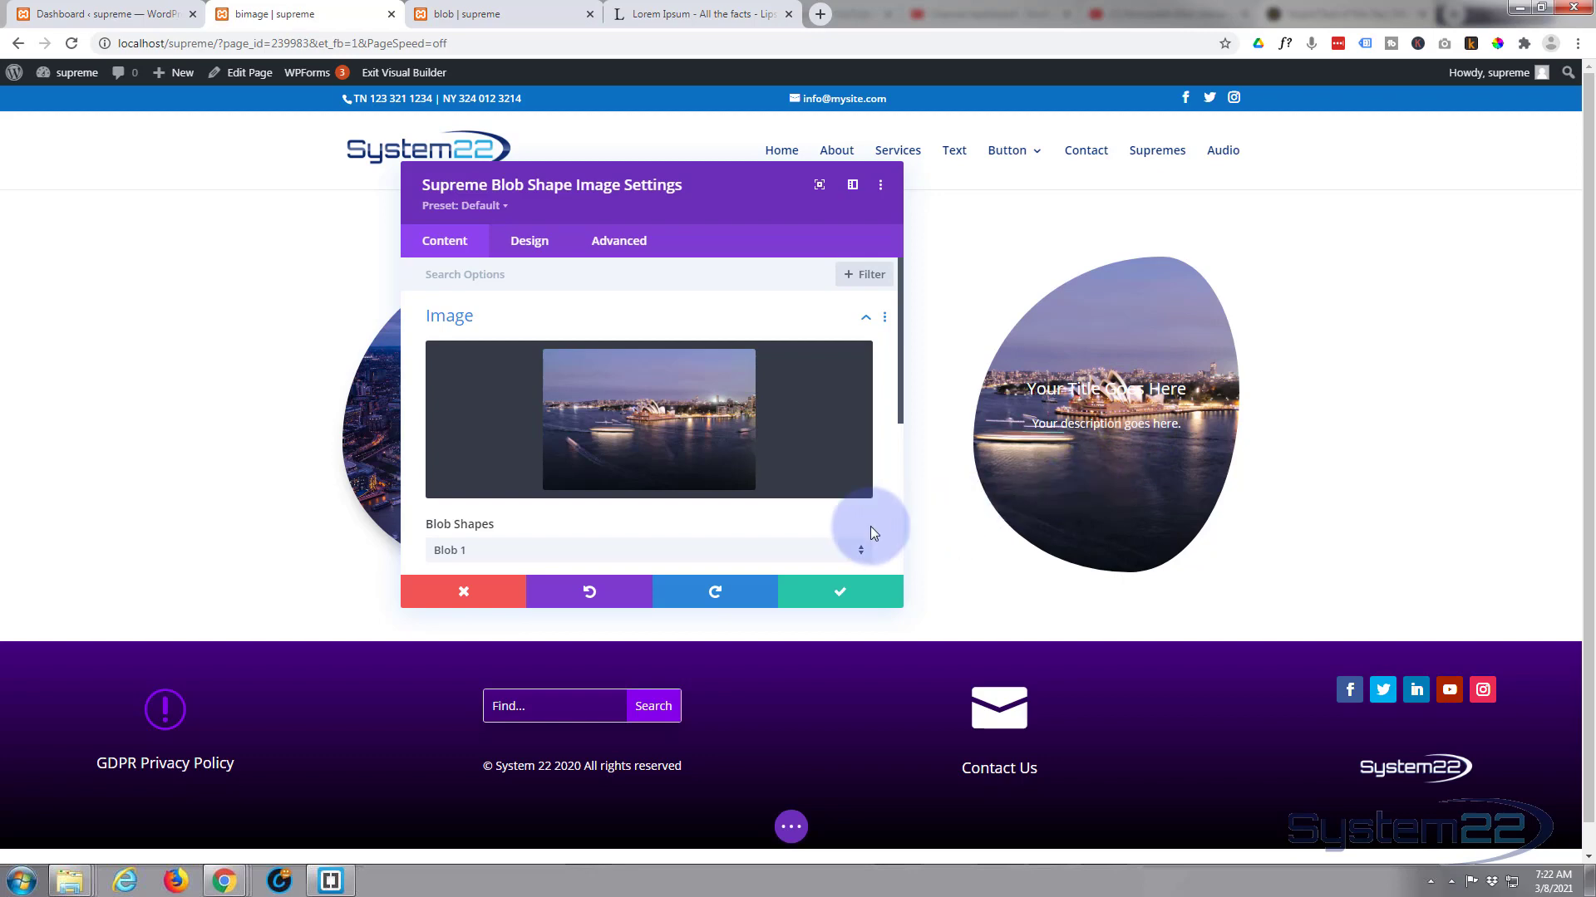
scroll(825, 437, down, 2)
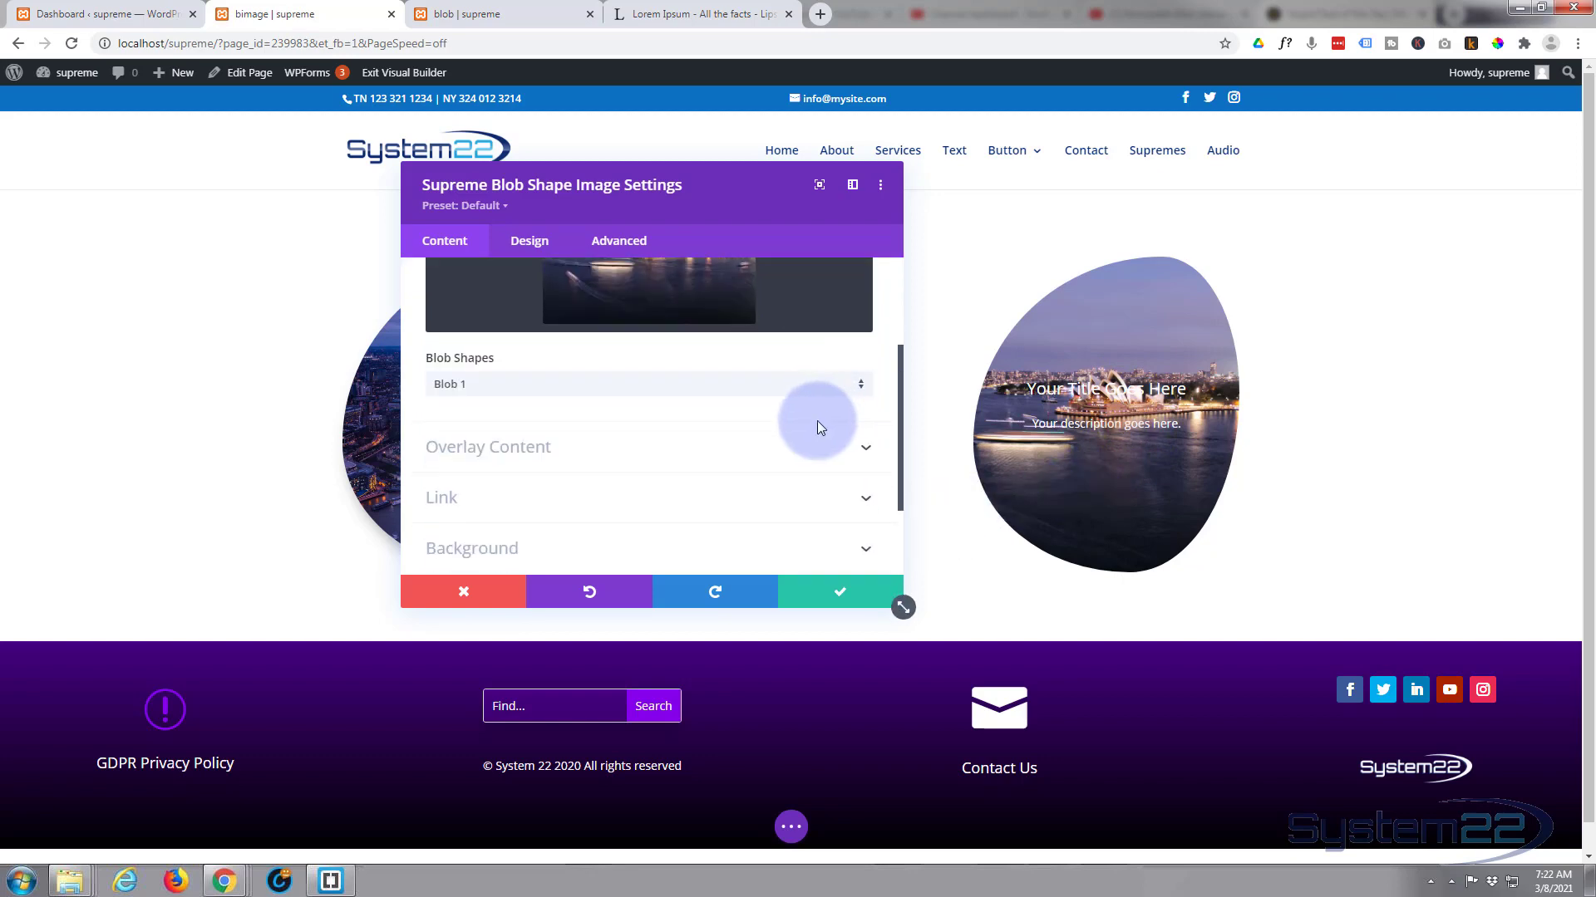
click(654, 401)
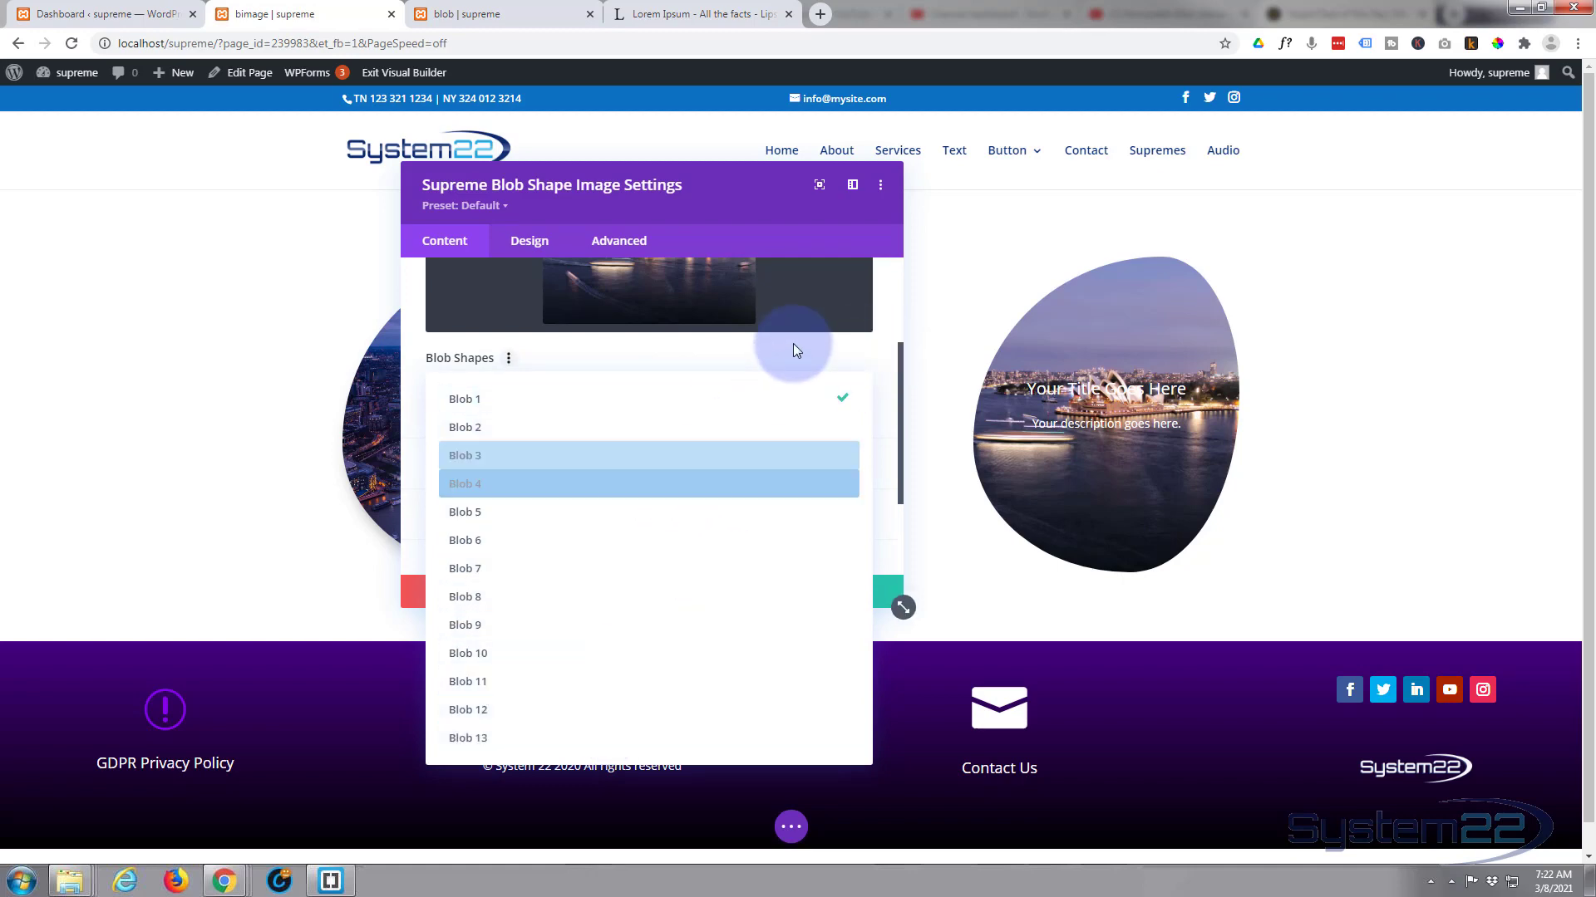
click(885, 359)
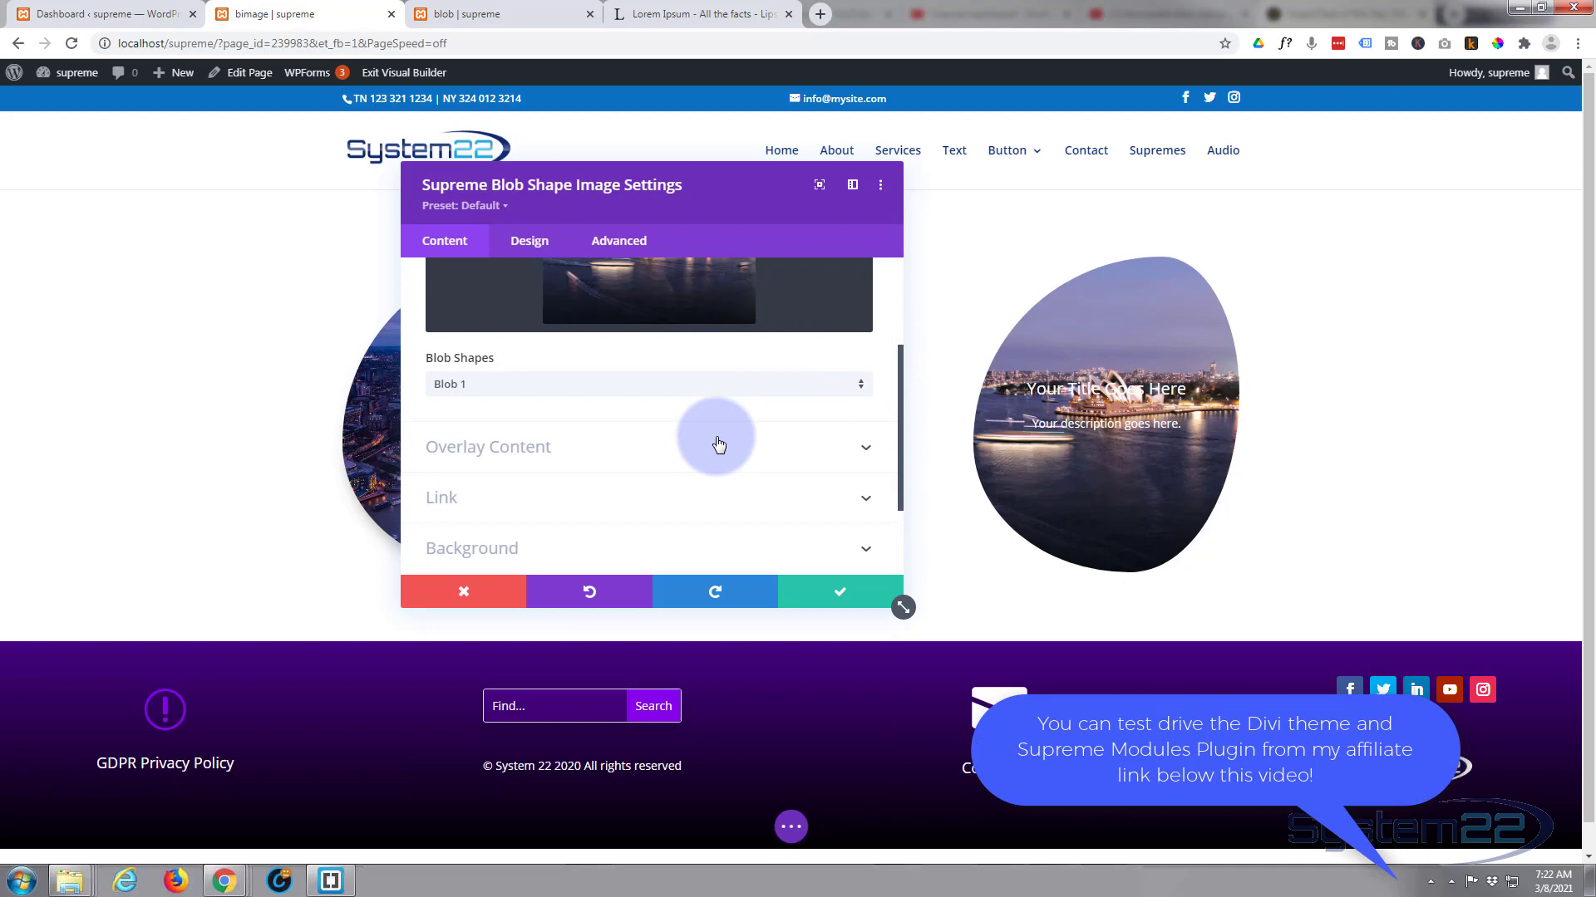
scroll(719, 442, down, 2)
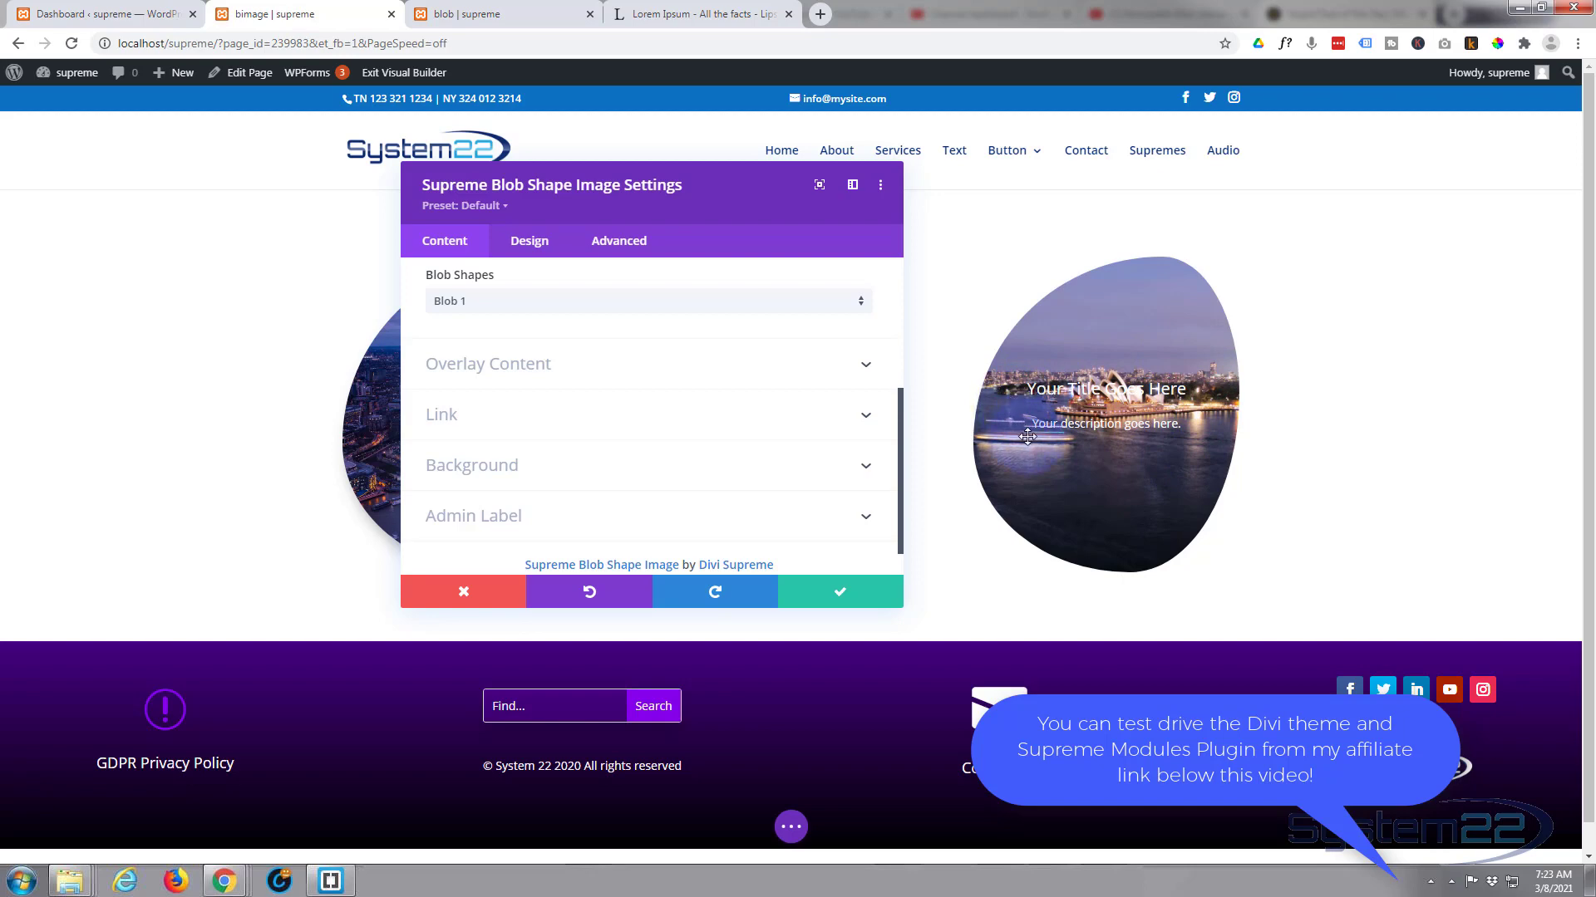
Change the blob's overlay title to 'Sydney'.
click(587, 373)
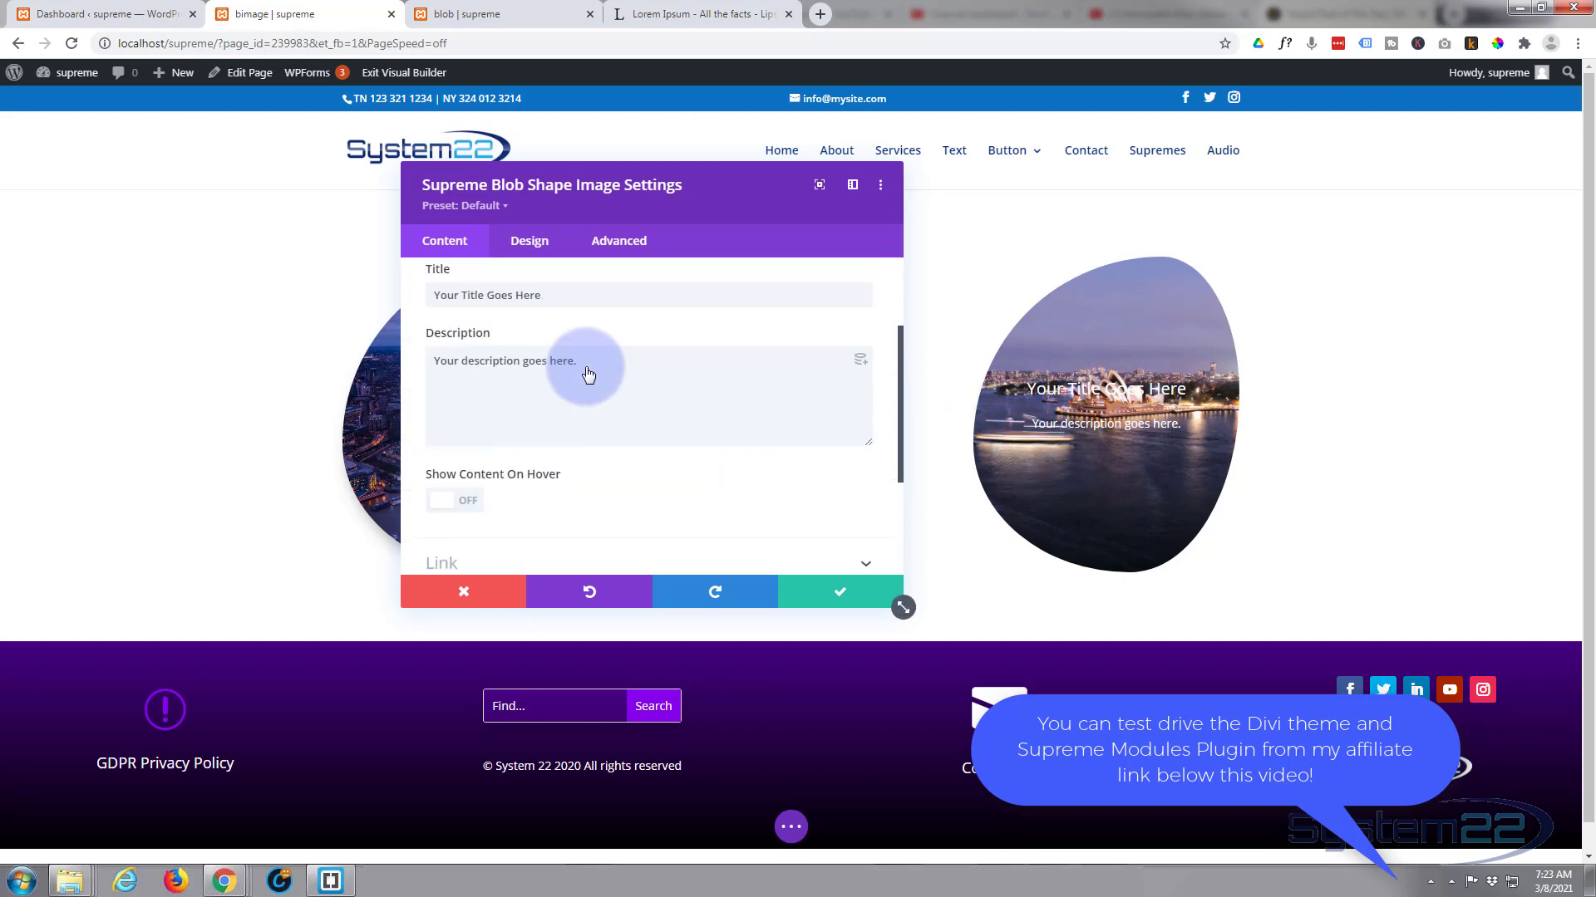
double_click(529, 341)
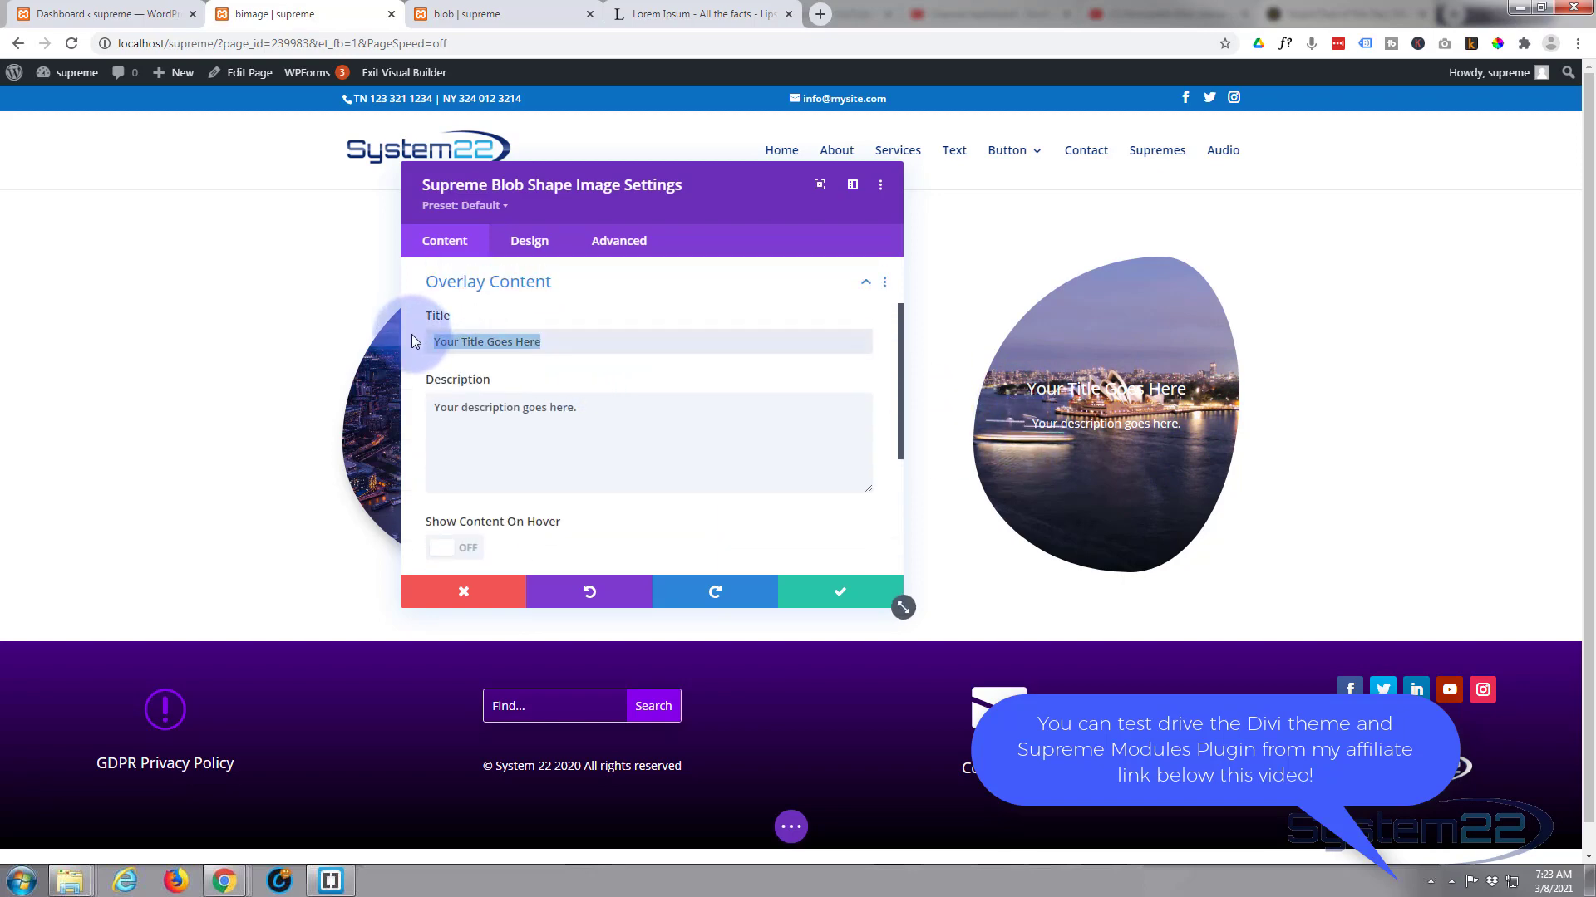
text(Sydney)
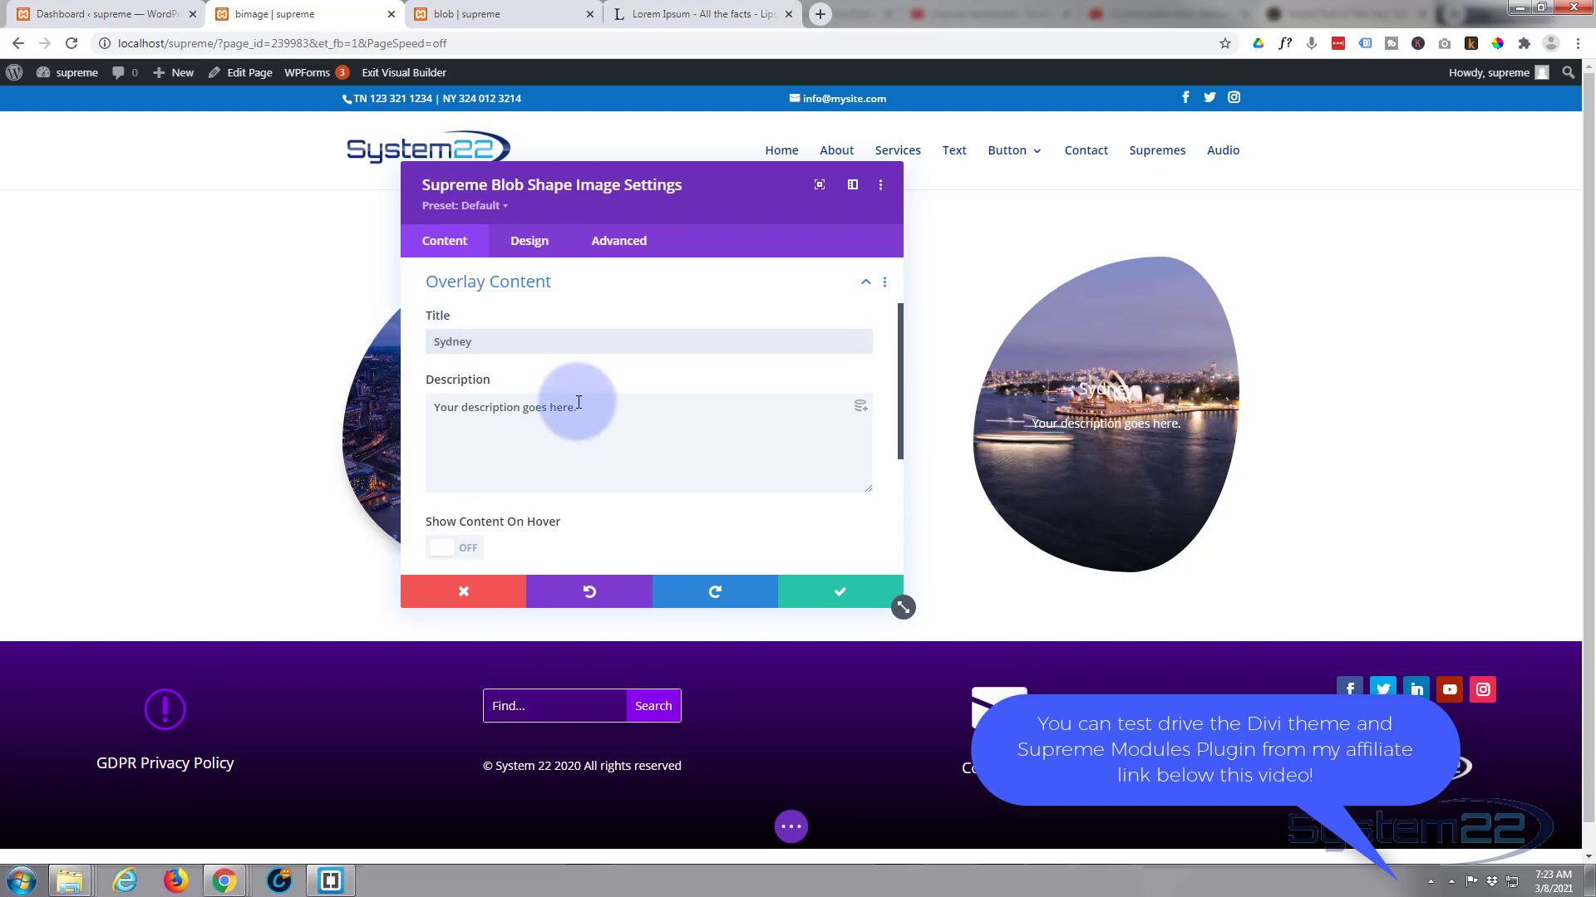
Replace the placeholder description with a pasted Lorem ipsum paragraph.
drag(578, 407, 431, 410)
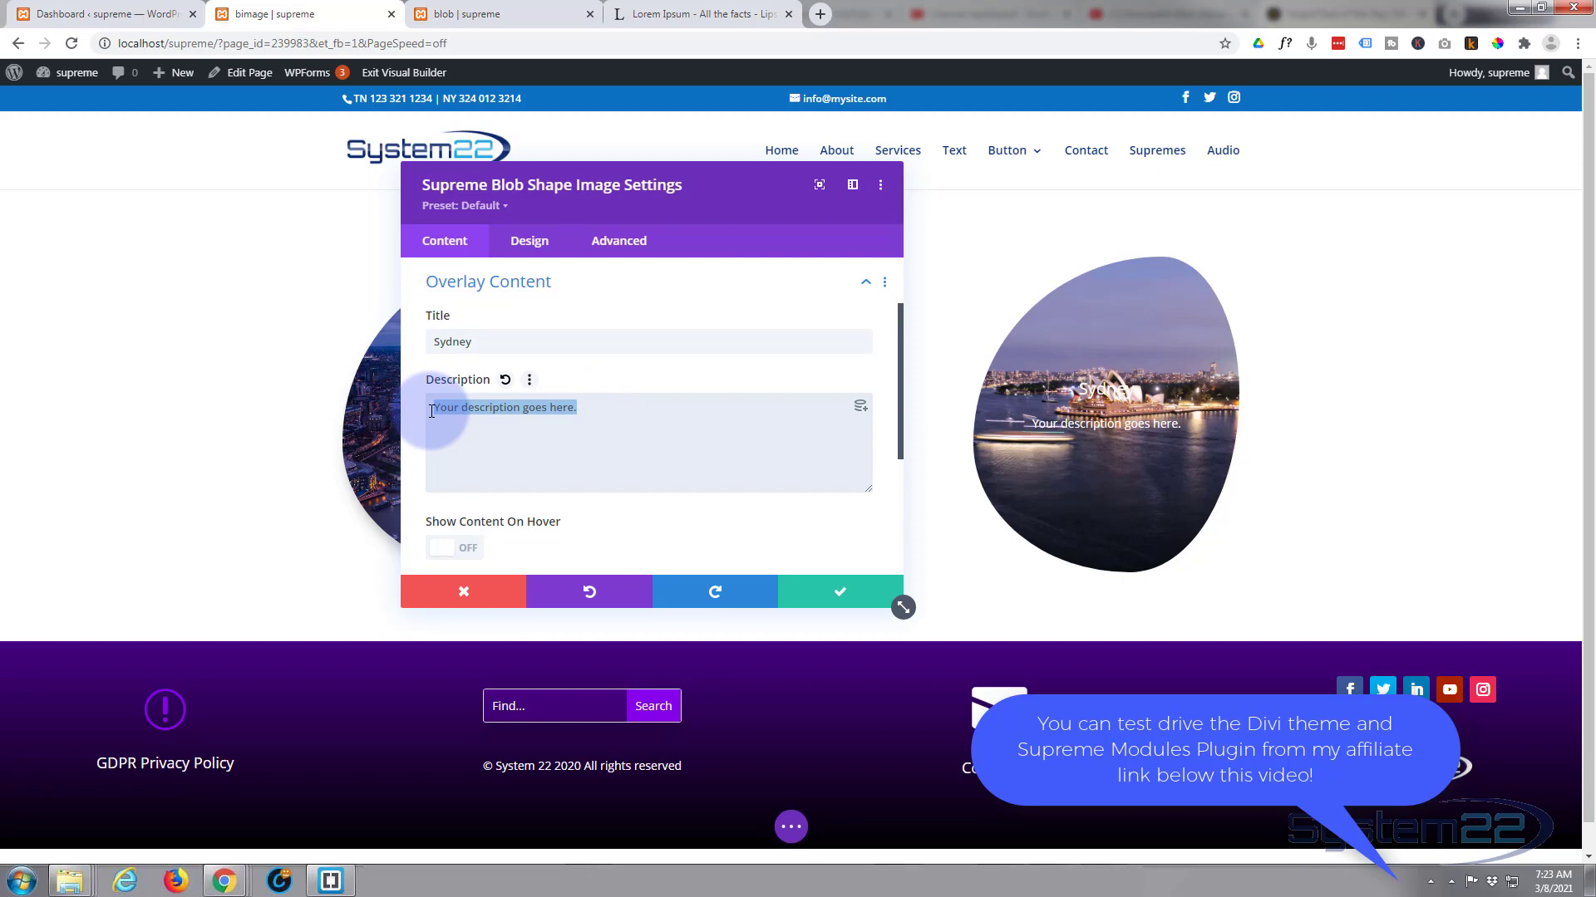
text(Vestibulum malesuada blandit ex, ut rhoncus lacus tempor a. Vivamus rhoncus ligula nec ante porttitor, eget varius orci accumsan. Donec euismod iaculis gravida.)
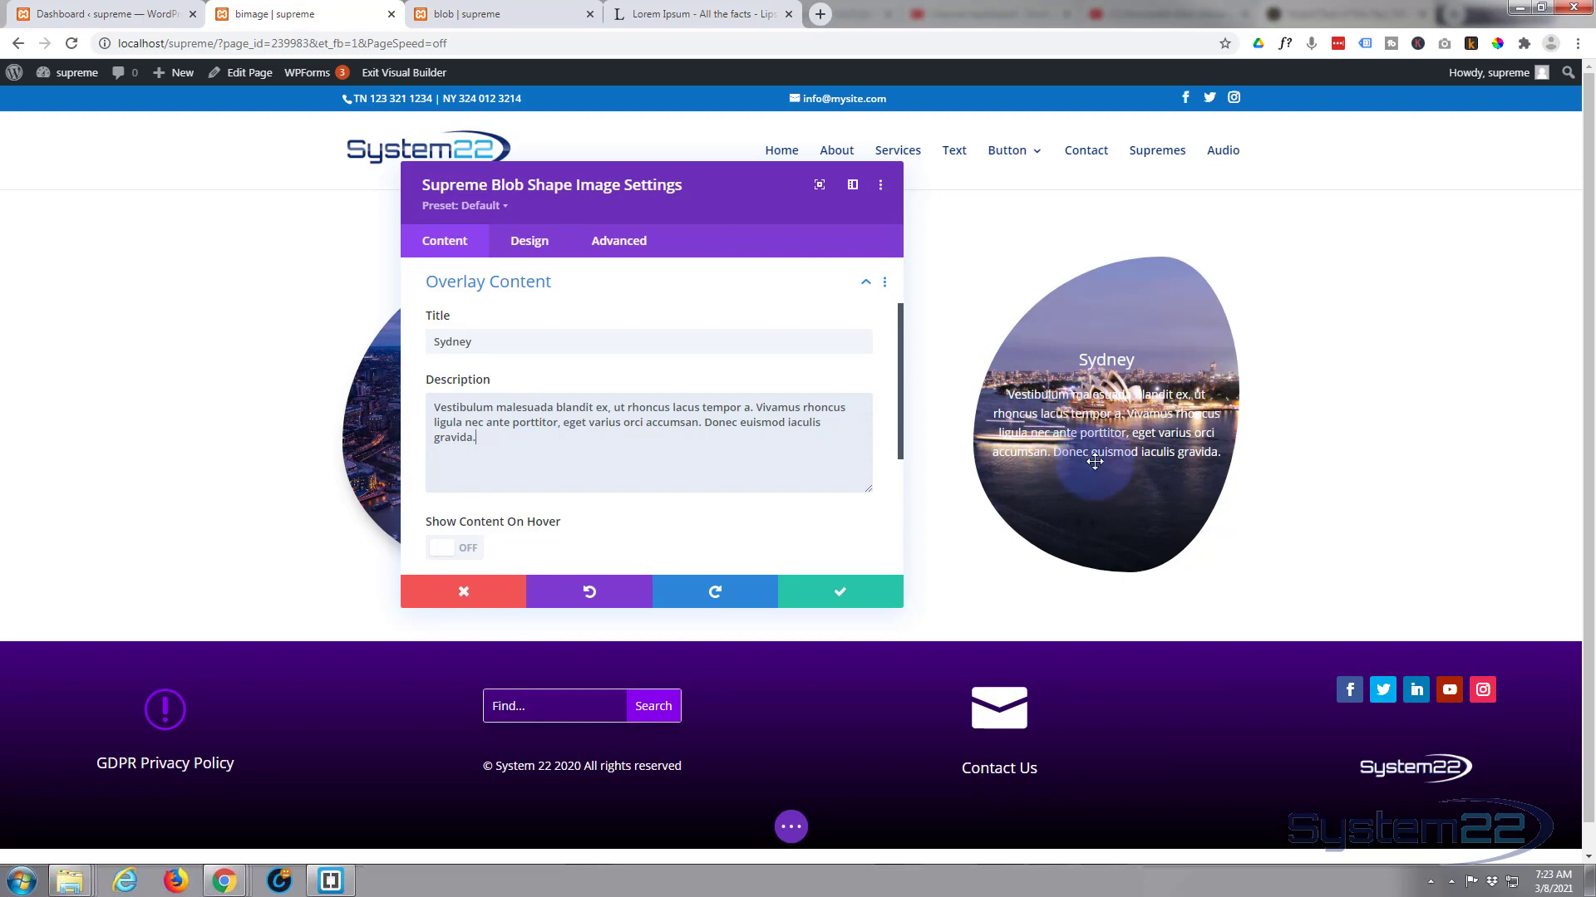
click(1121, 371)
click(1089, 507)
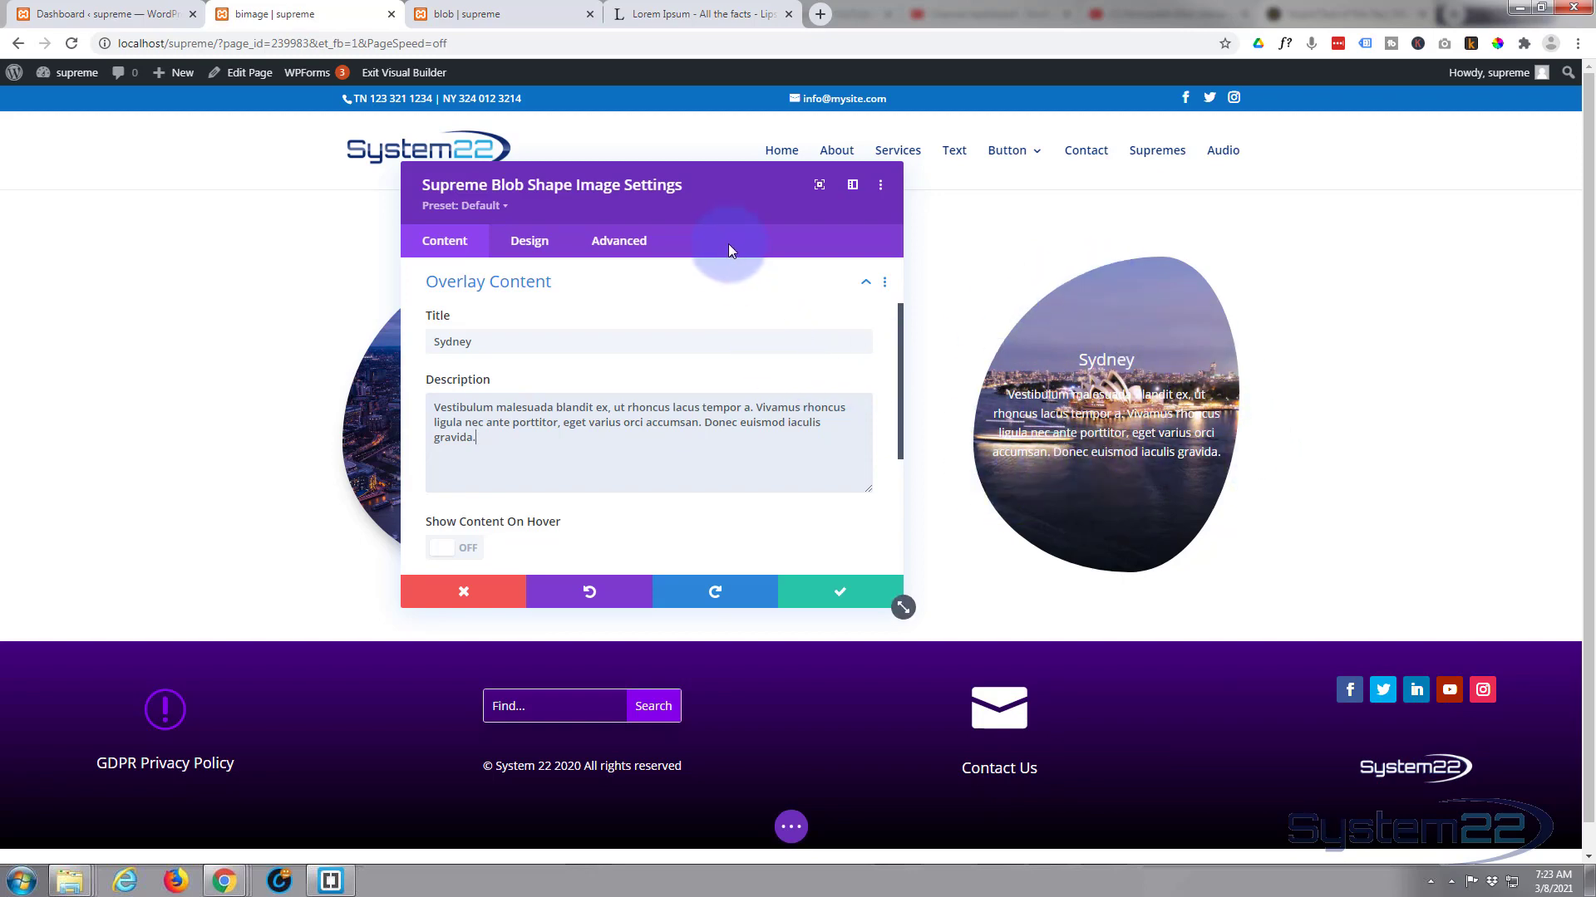
scroll(710, 320, down, 2)
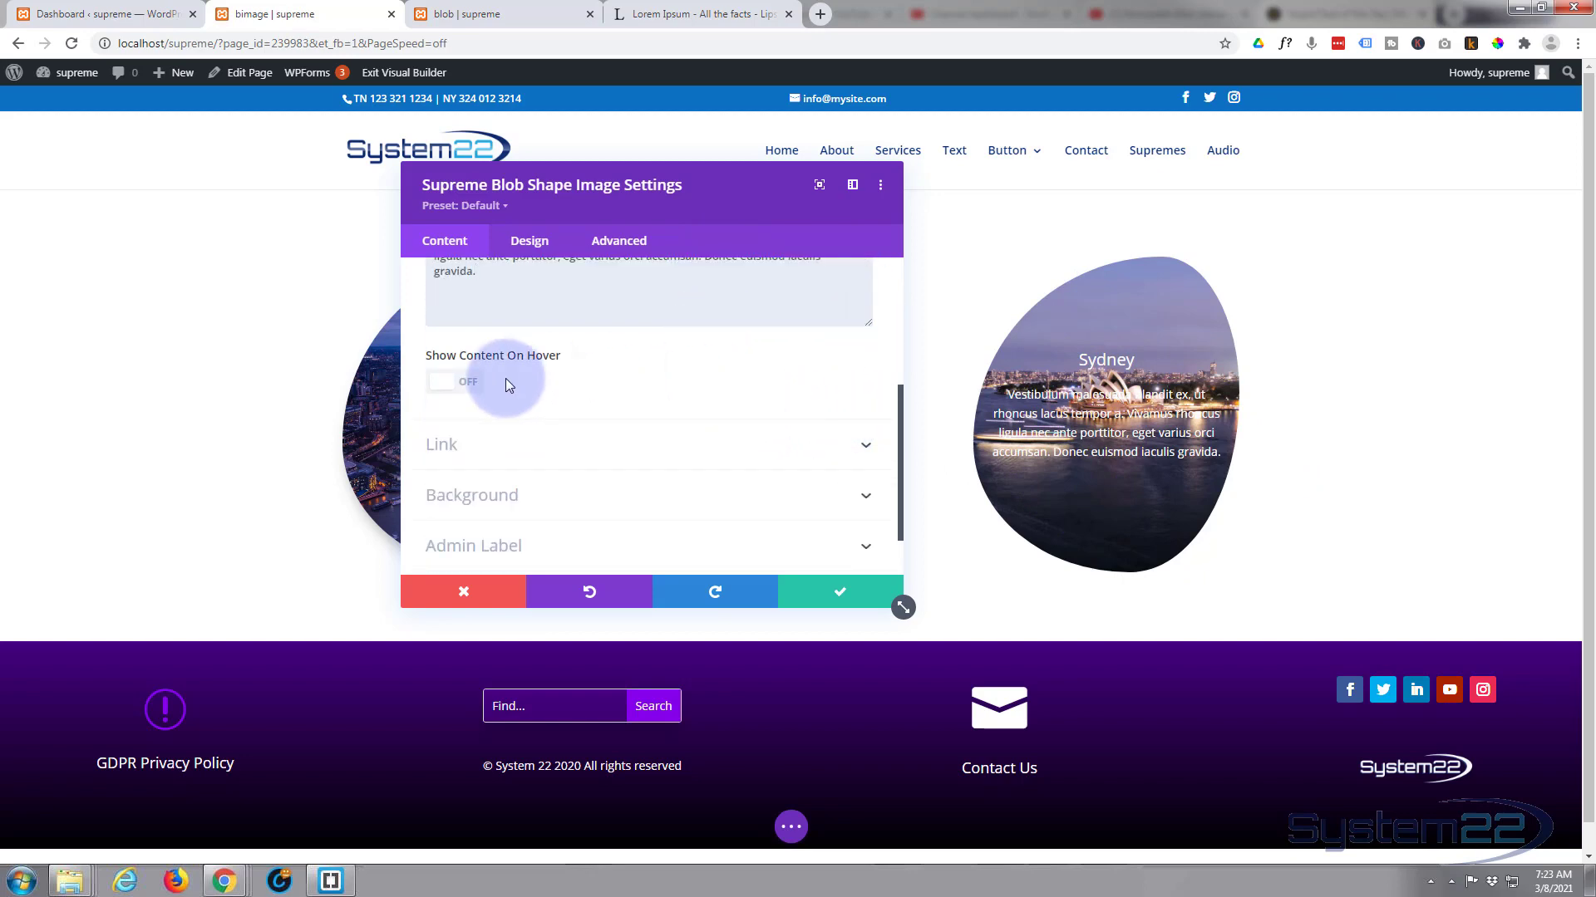
Turn on Show Content On Hover and keep the image link target as In The Same Window.
click(466, 384)
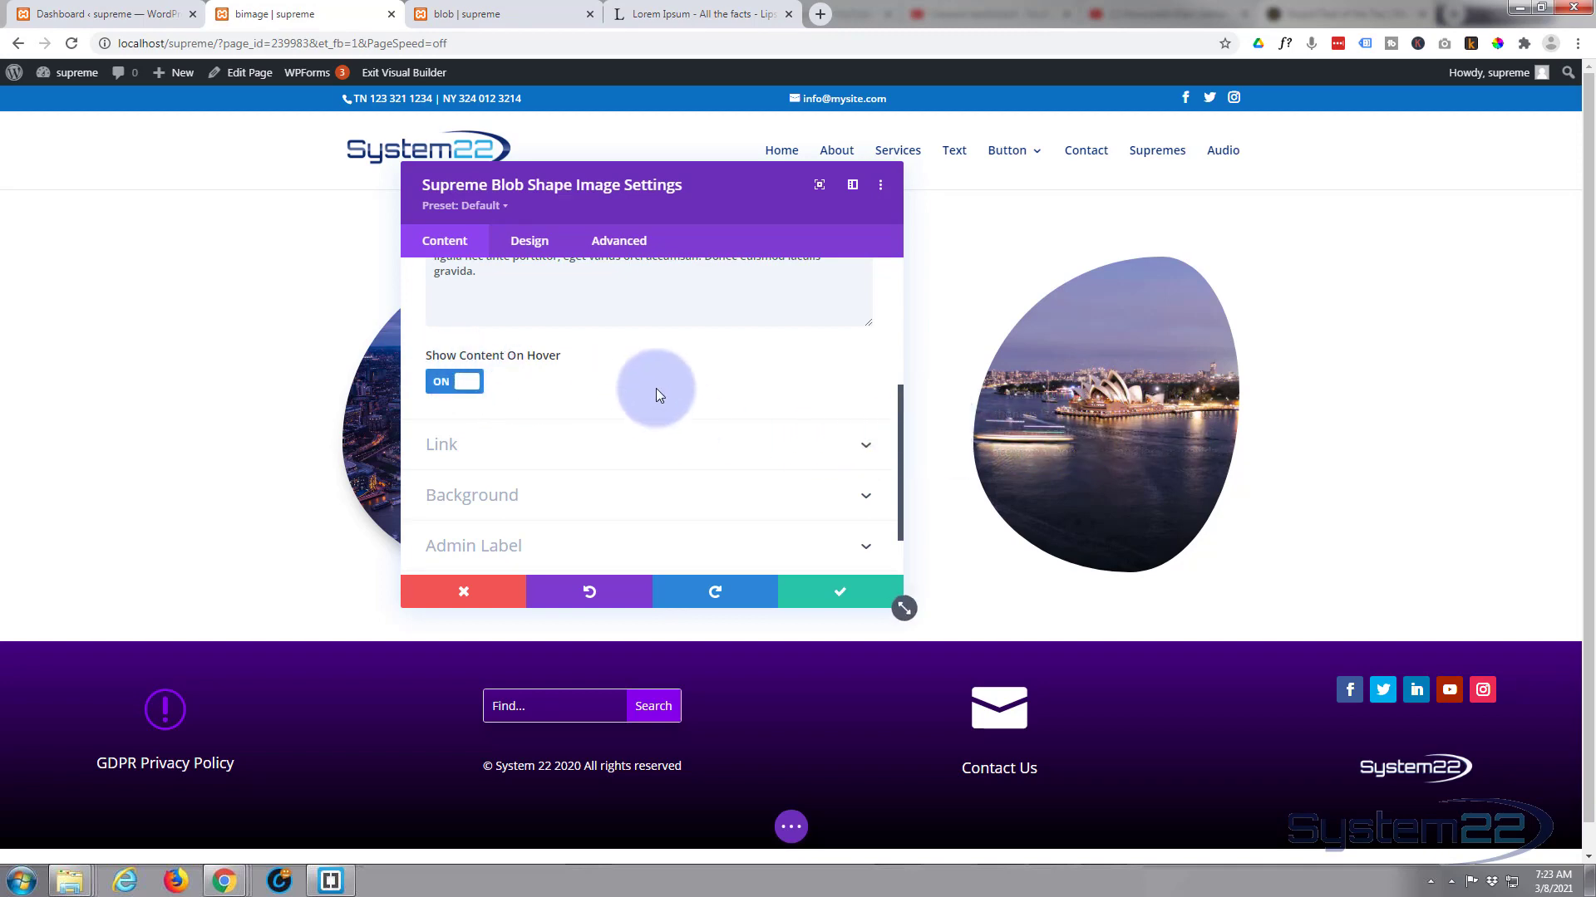
scroll(660, 382, down, 1)
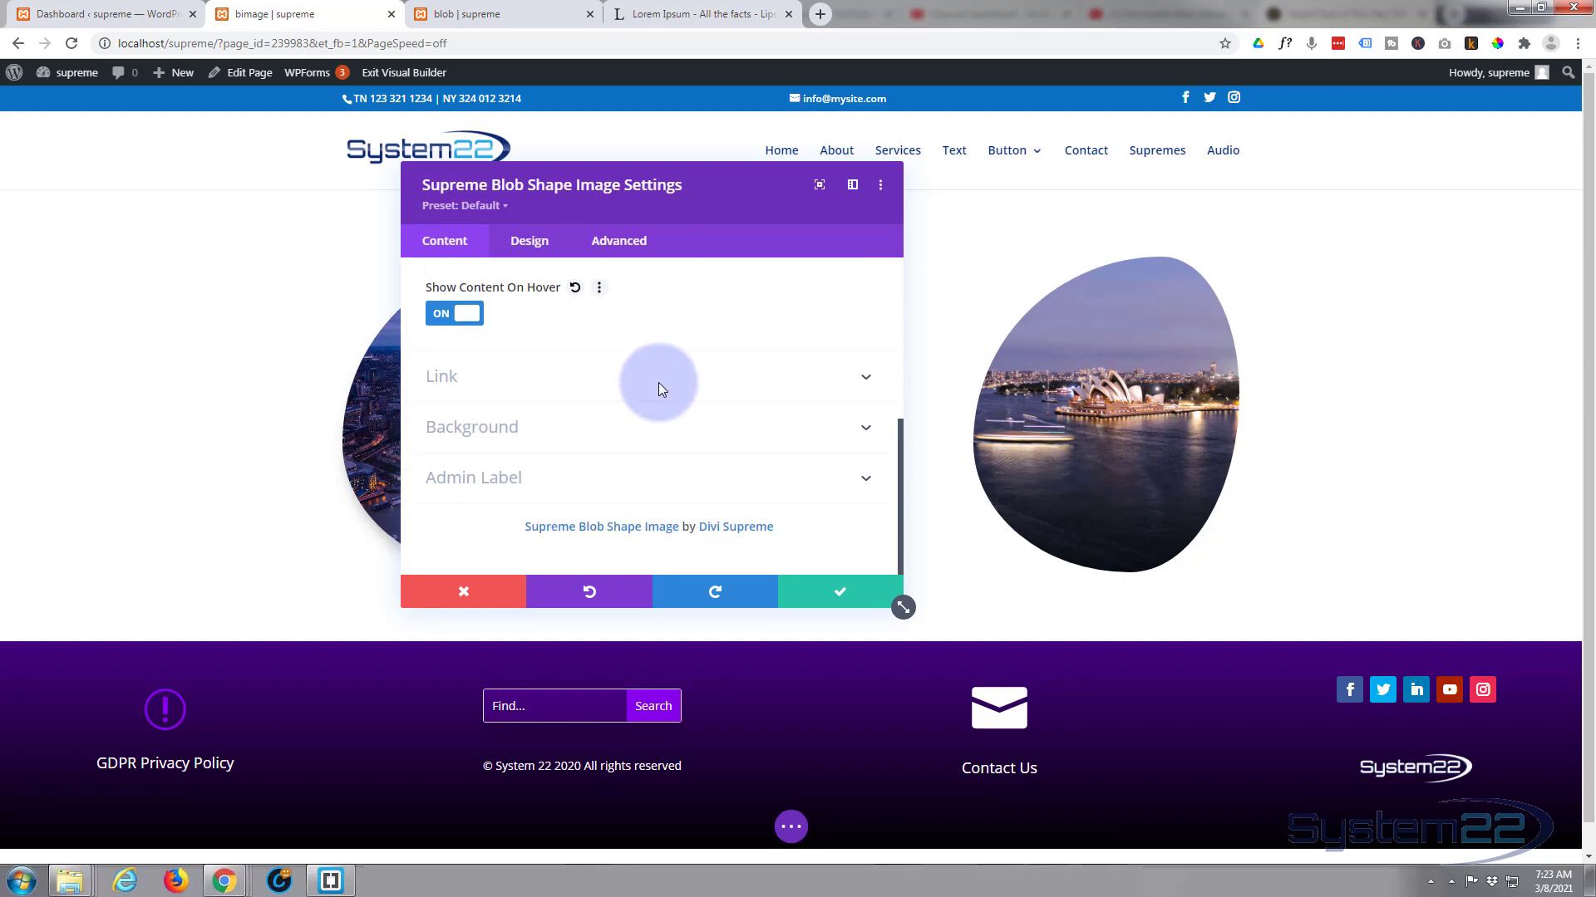
click(661, 379)
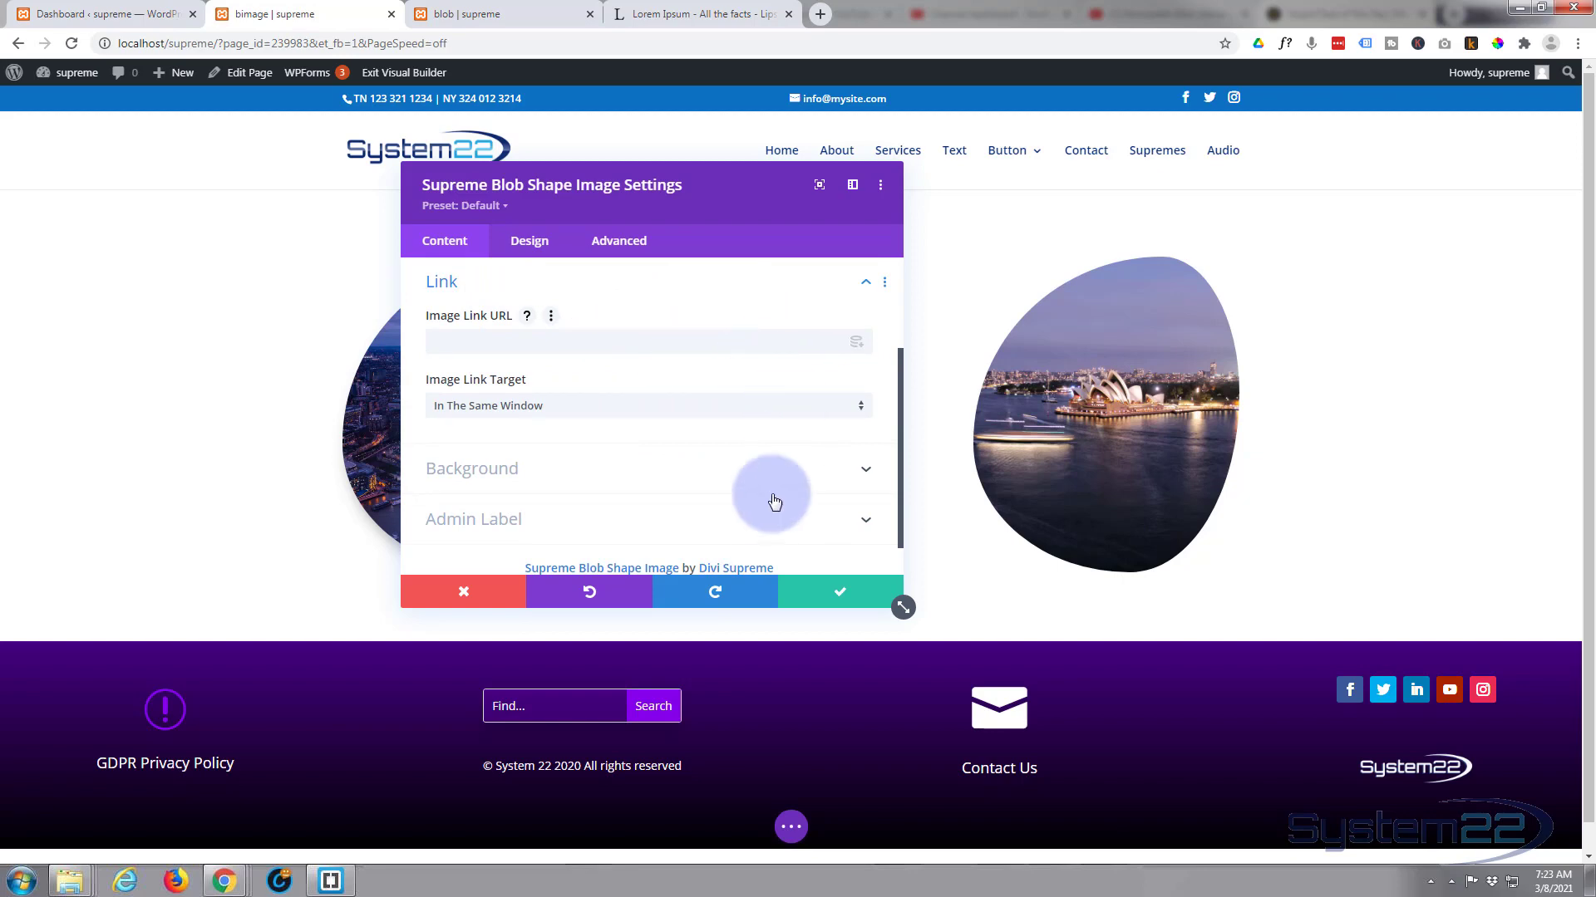
click(644, 418)
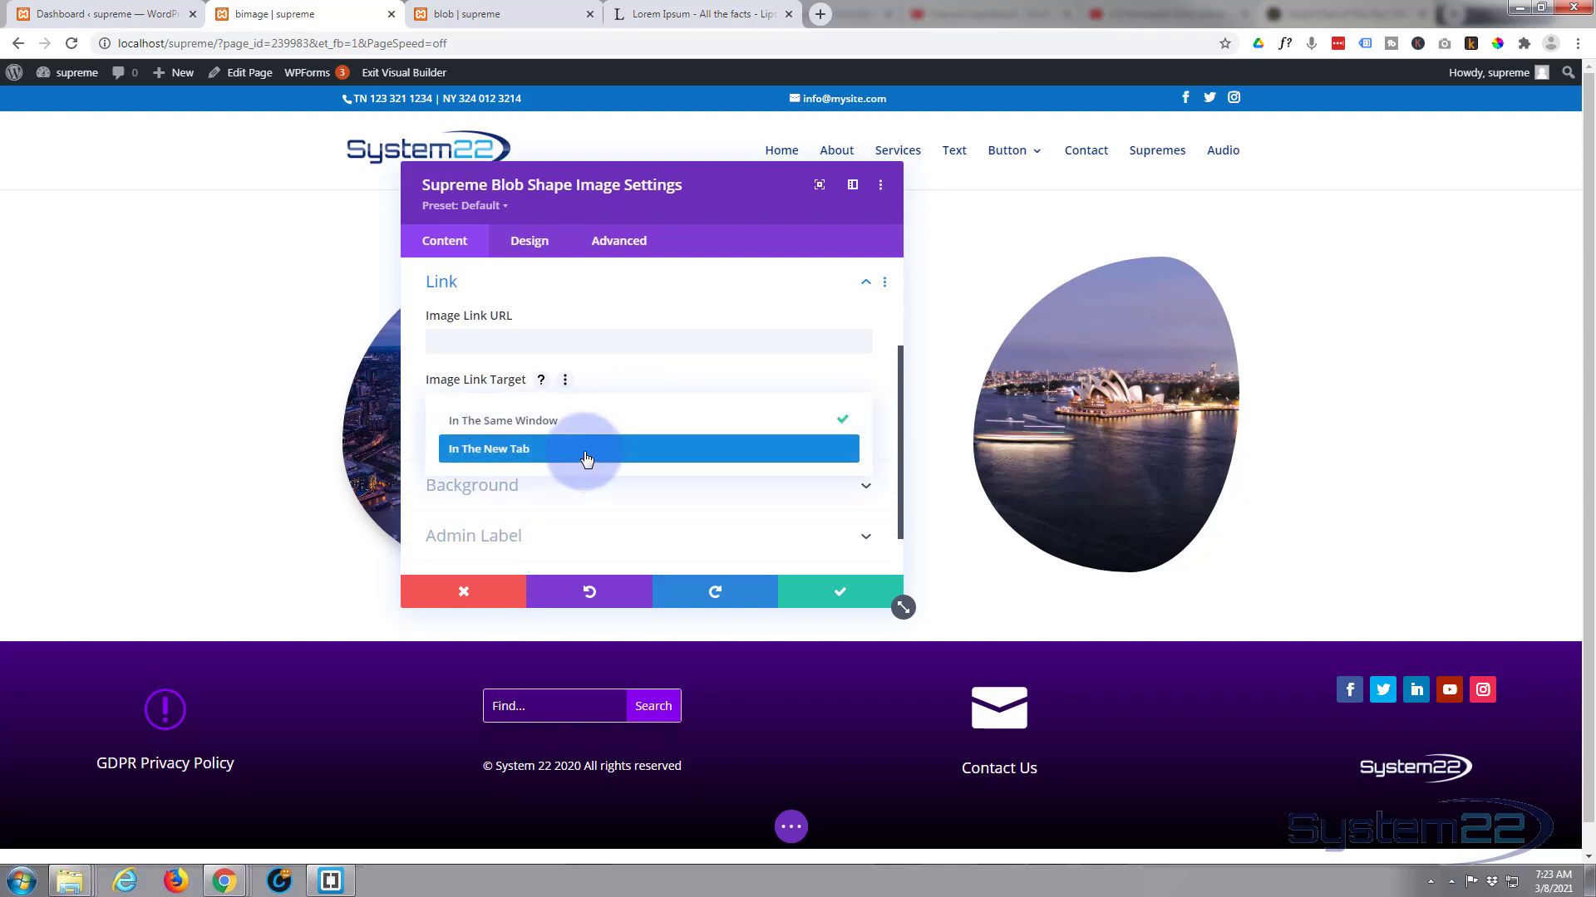
click(409, 411)
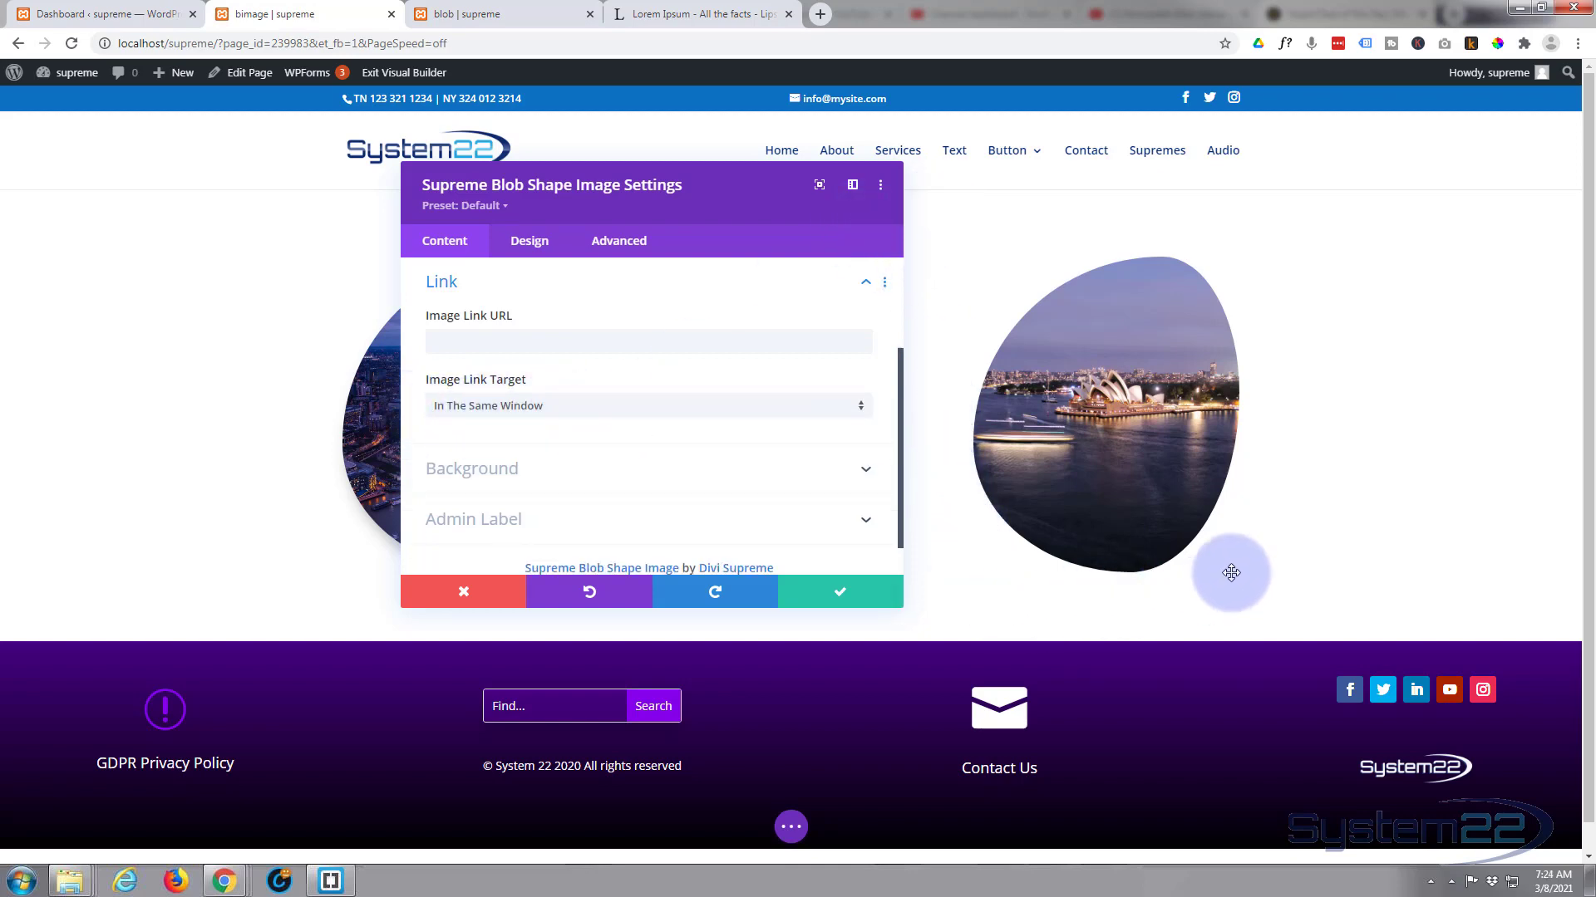
Try a blue module background, then set it back to transparent.
click(570, 470)
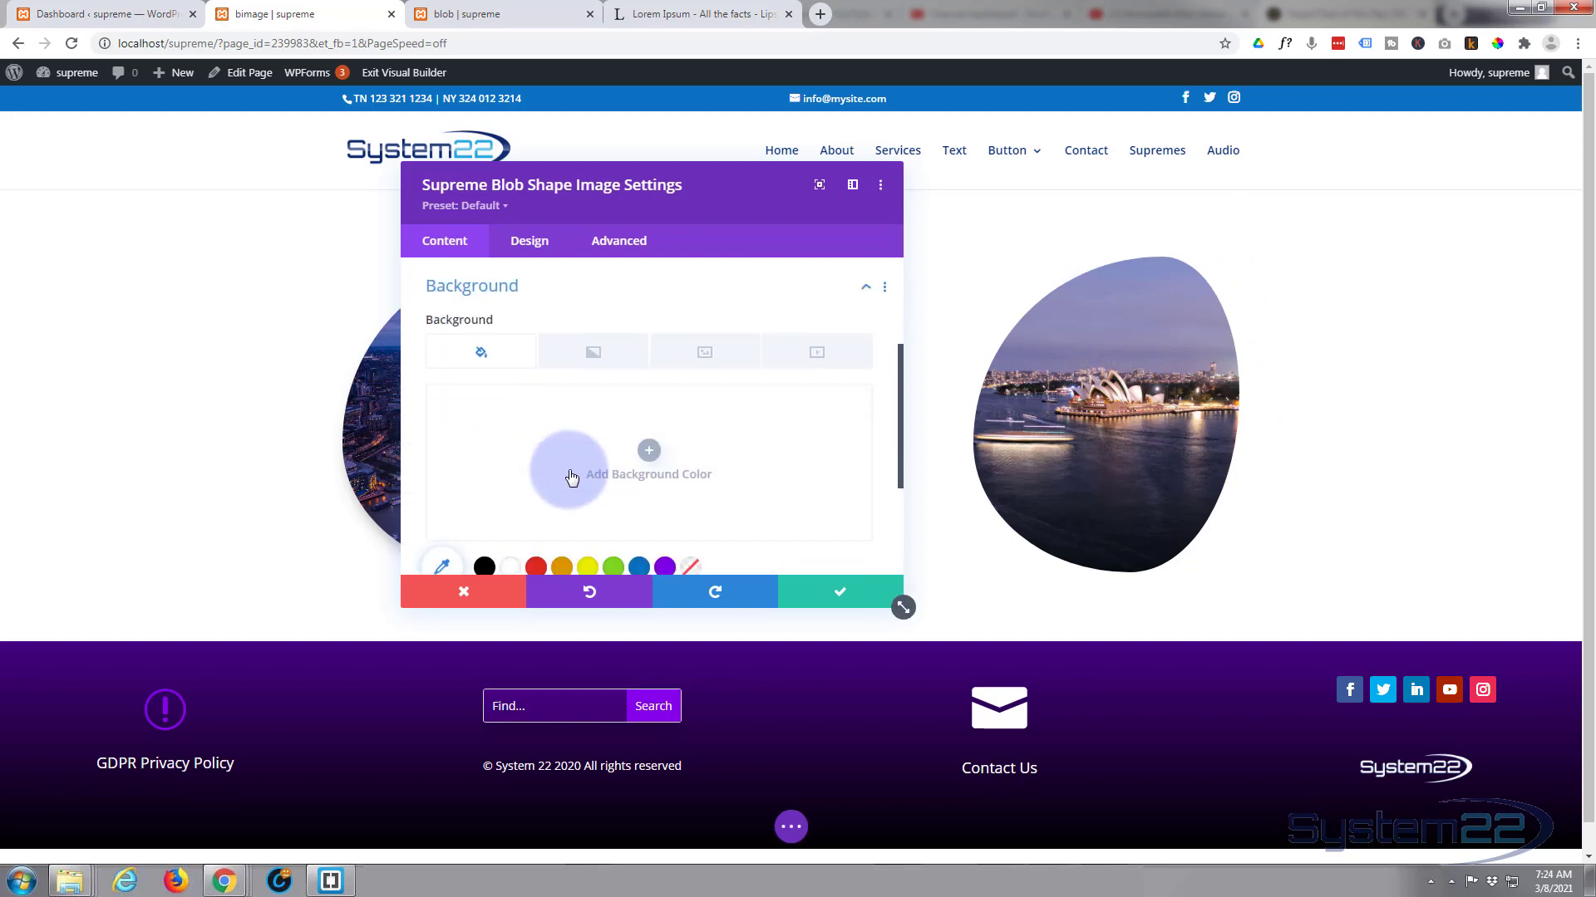
scroll(553, 476, down, 1)
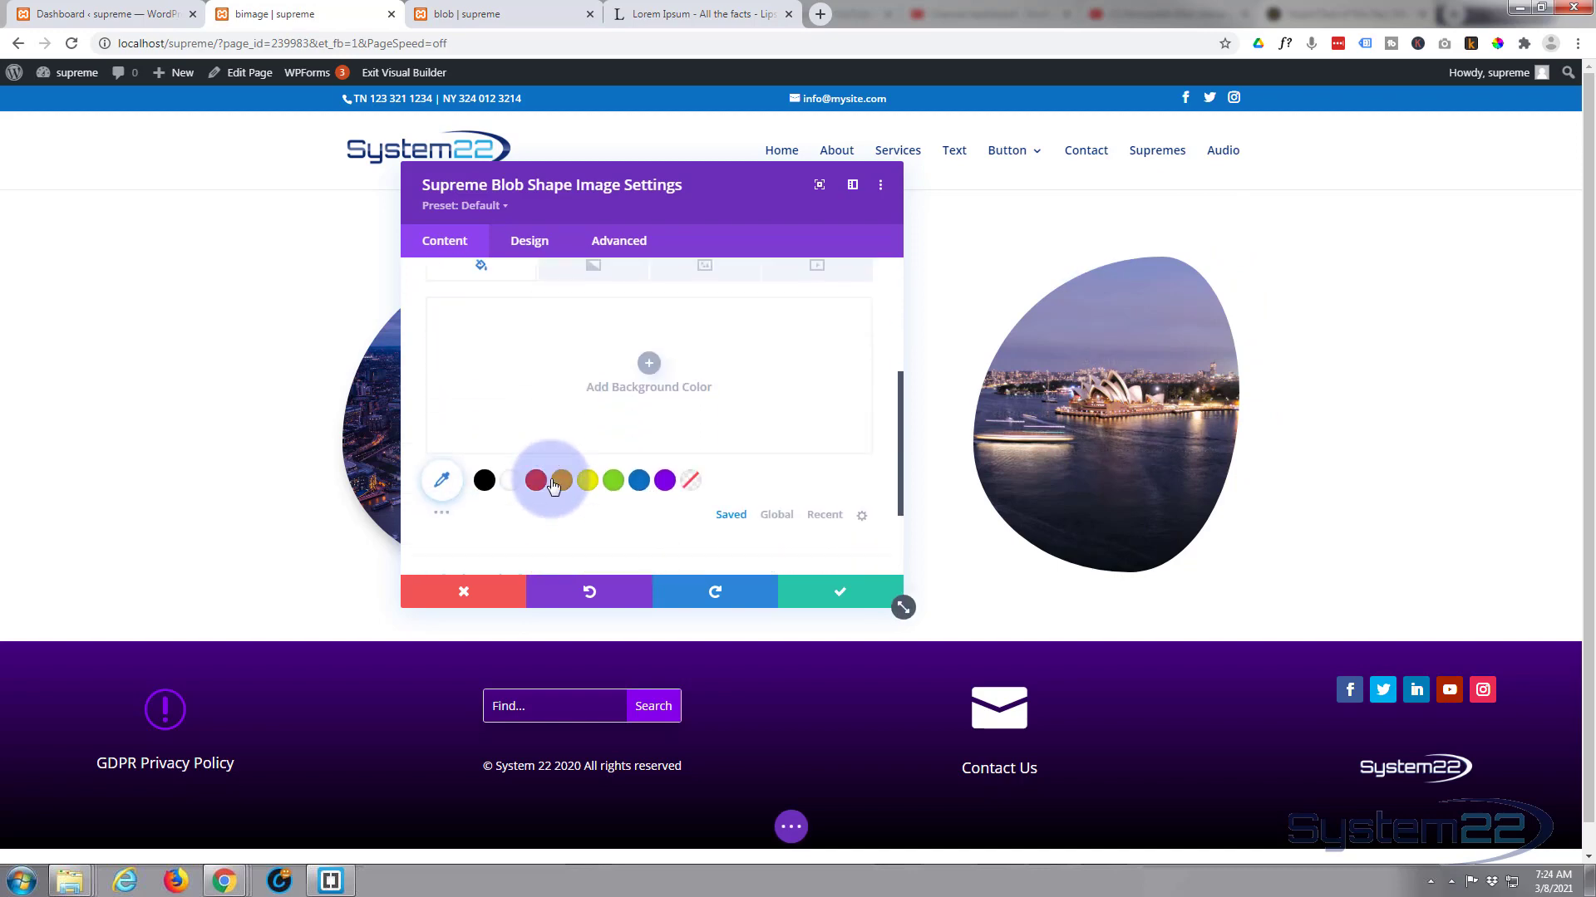
click(638, 482)
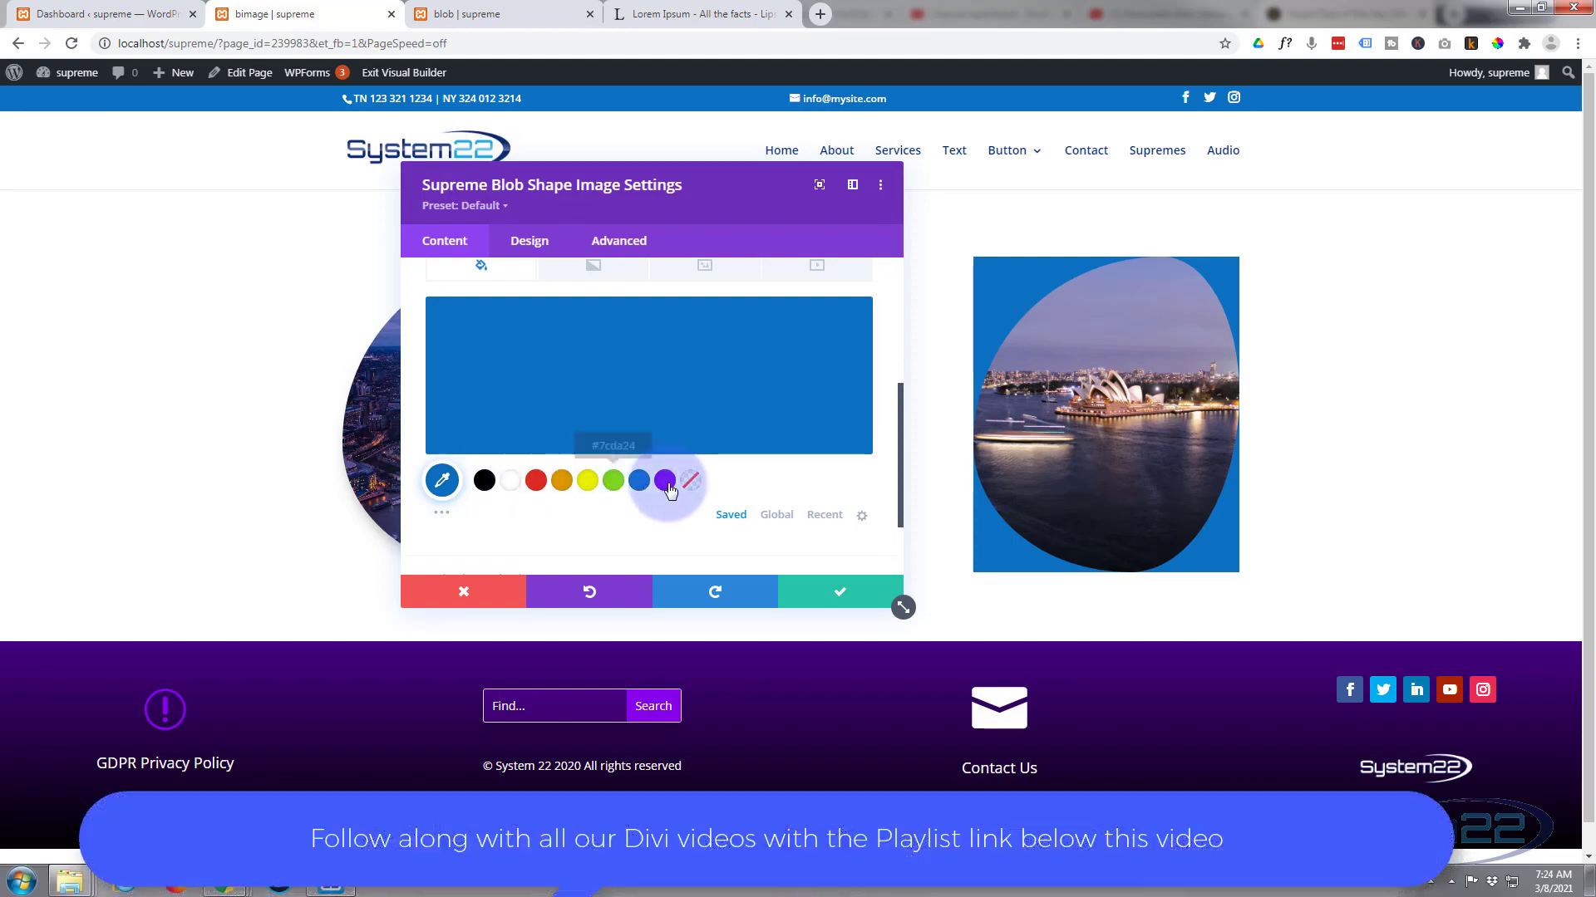
click(693, 482)
scroll(629, 492, down, 1)
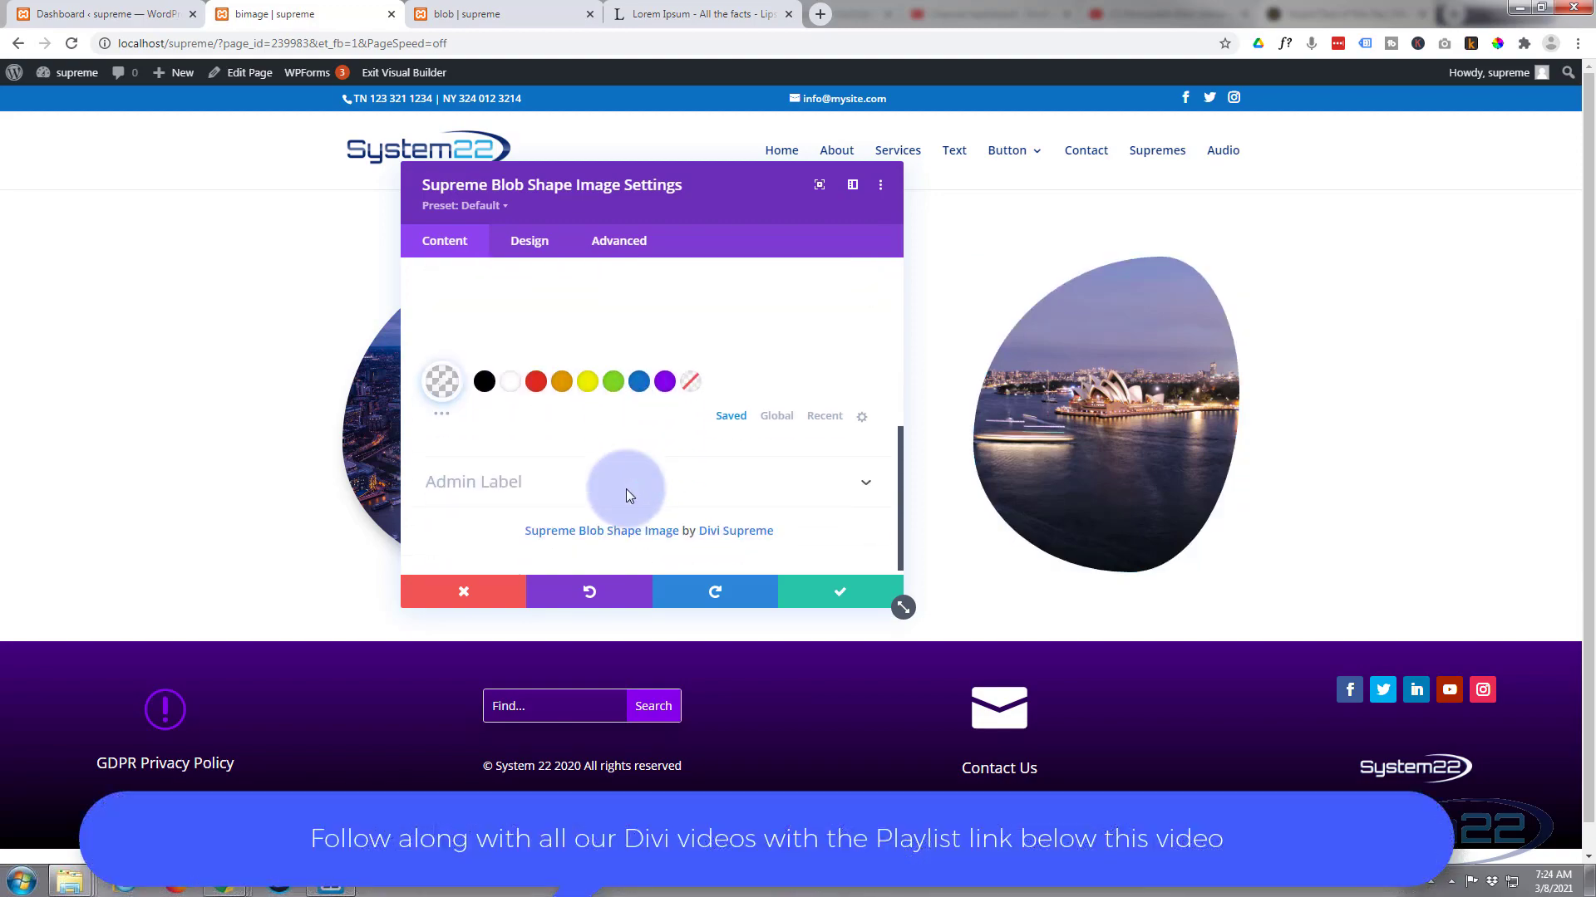
click(525, 247)
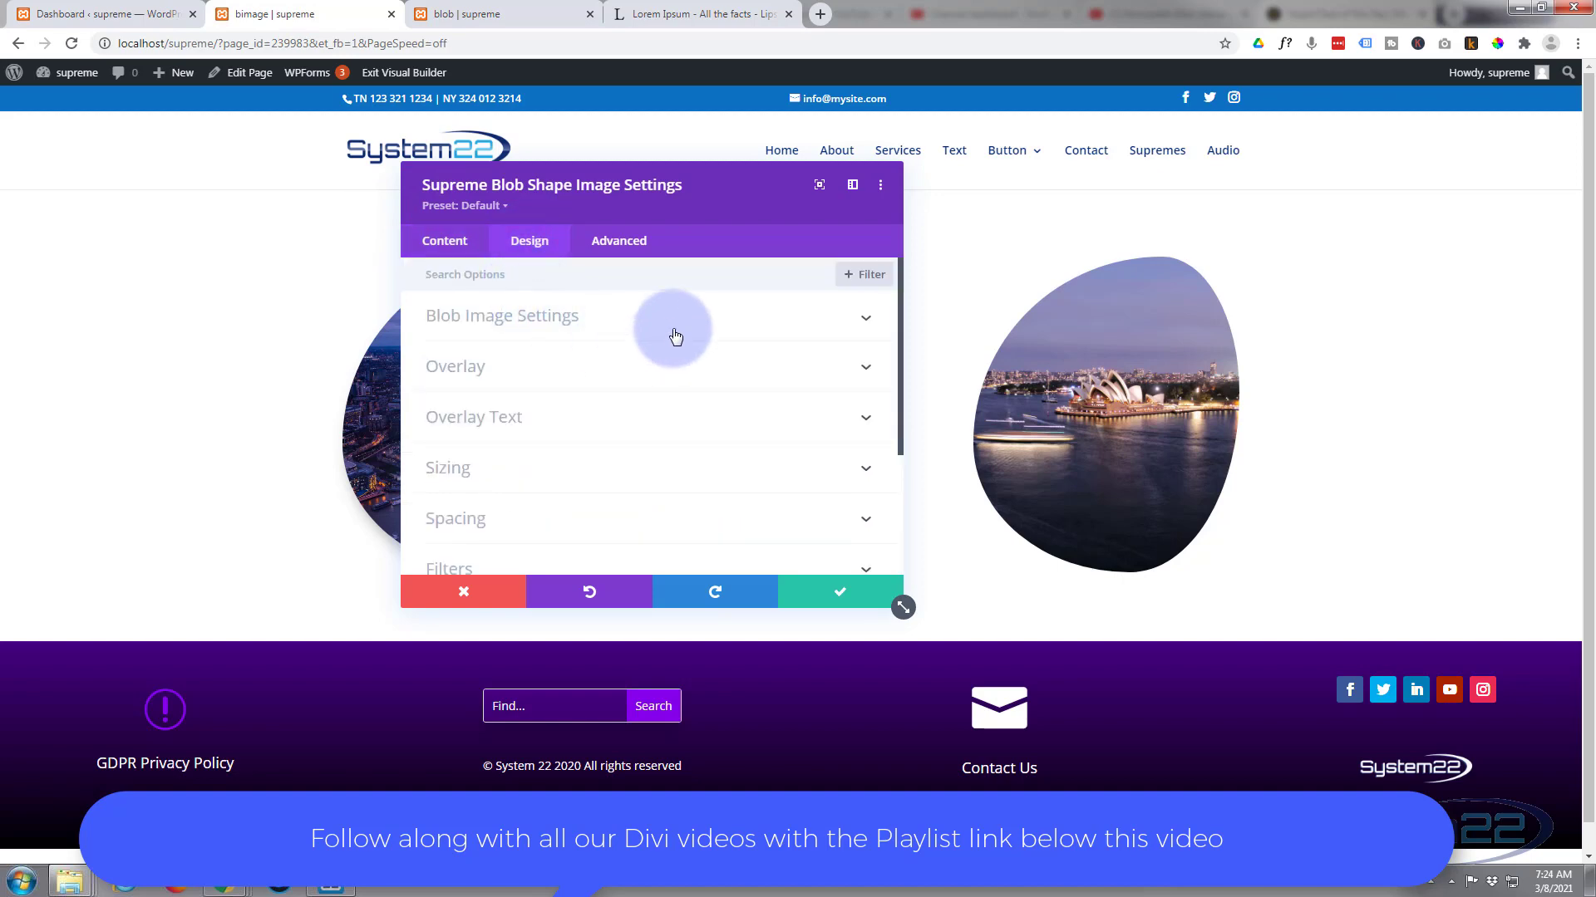
Try Initial as the blob image size, then set it back to Cover.
click(675, 336)
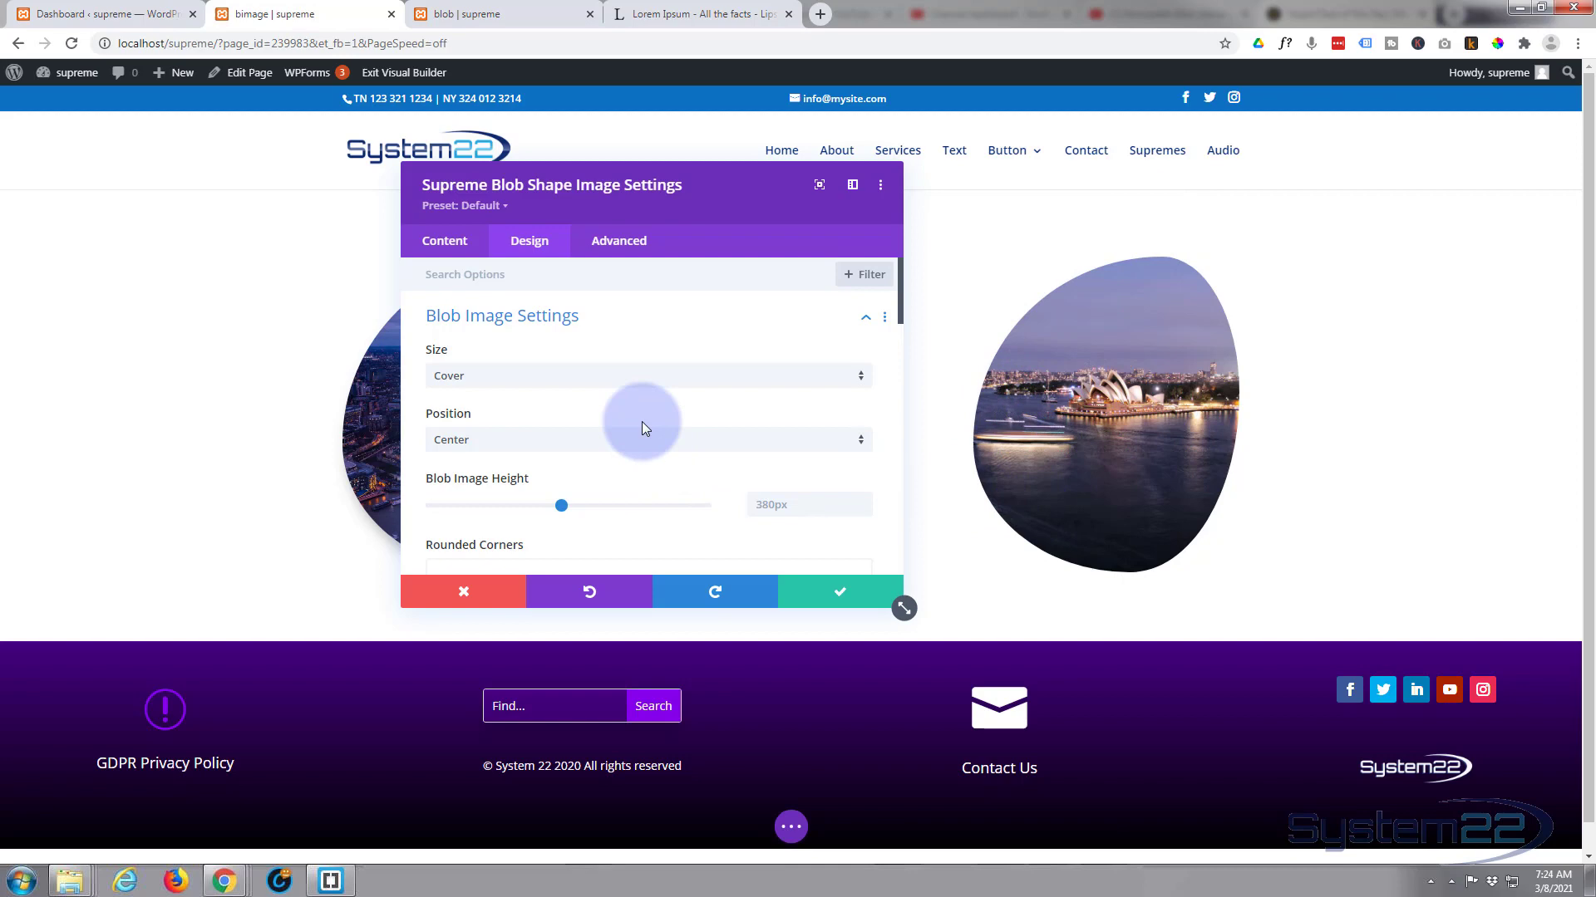
click(640, 384)
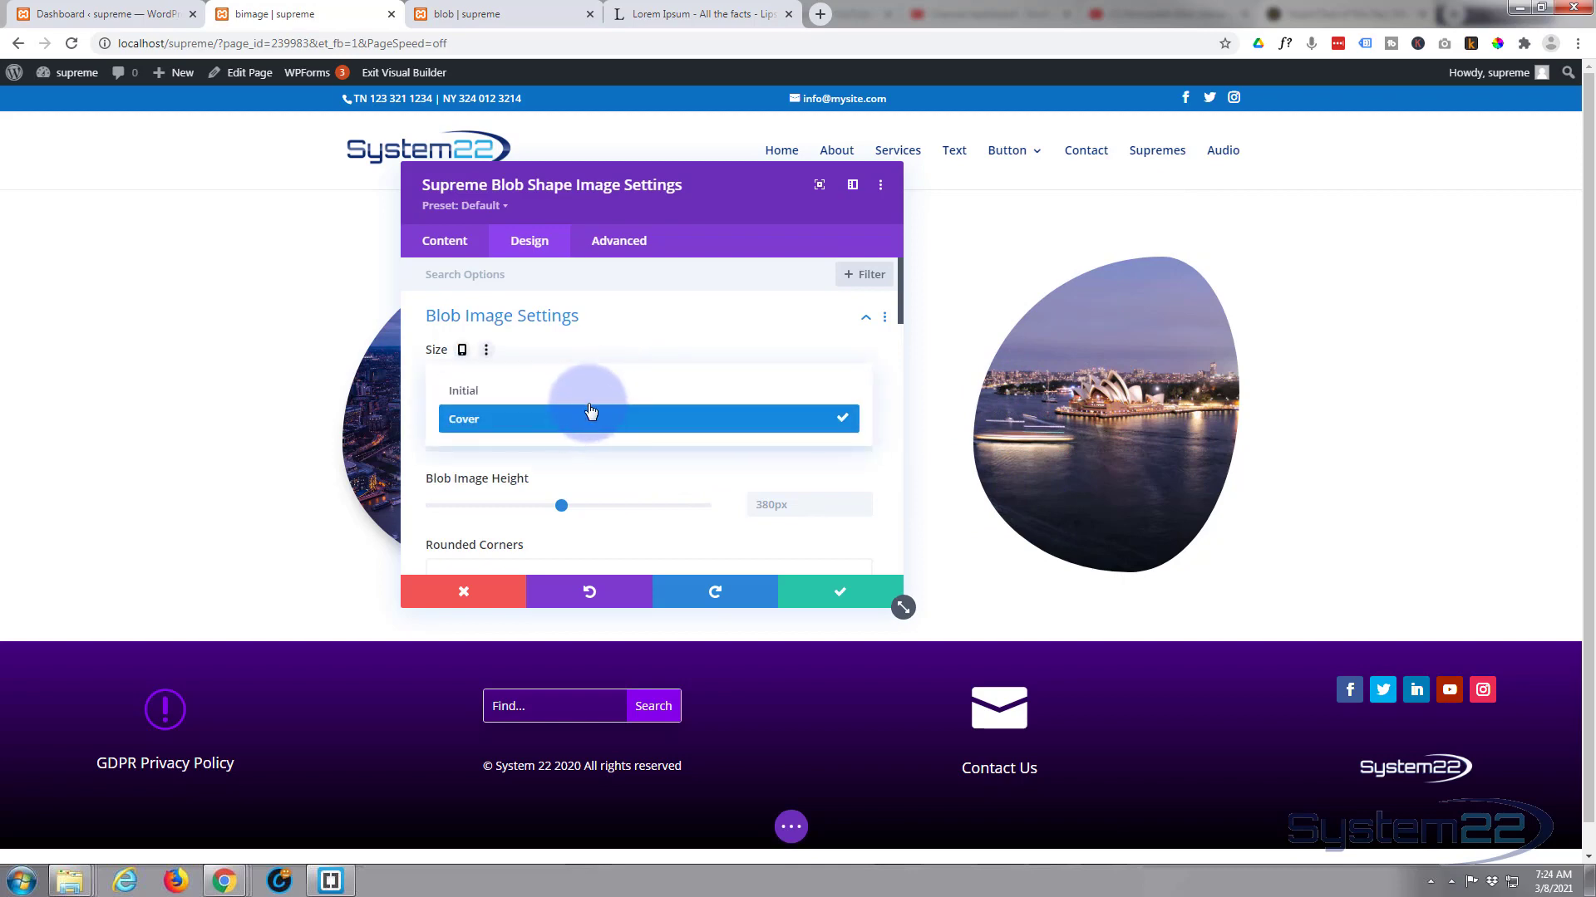
click(591, 398)
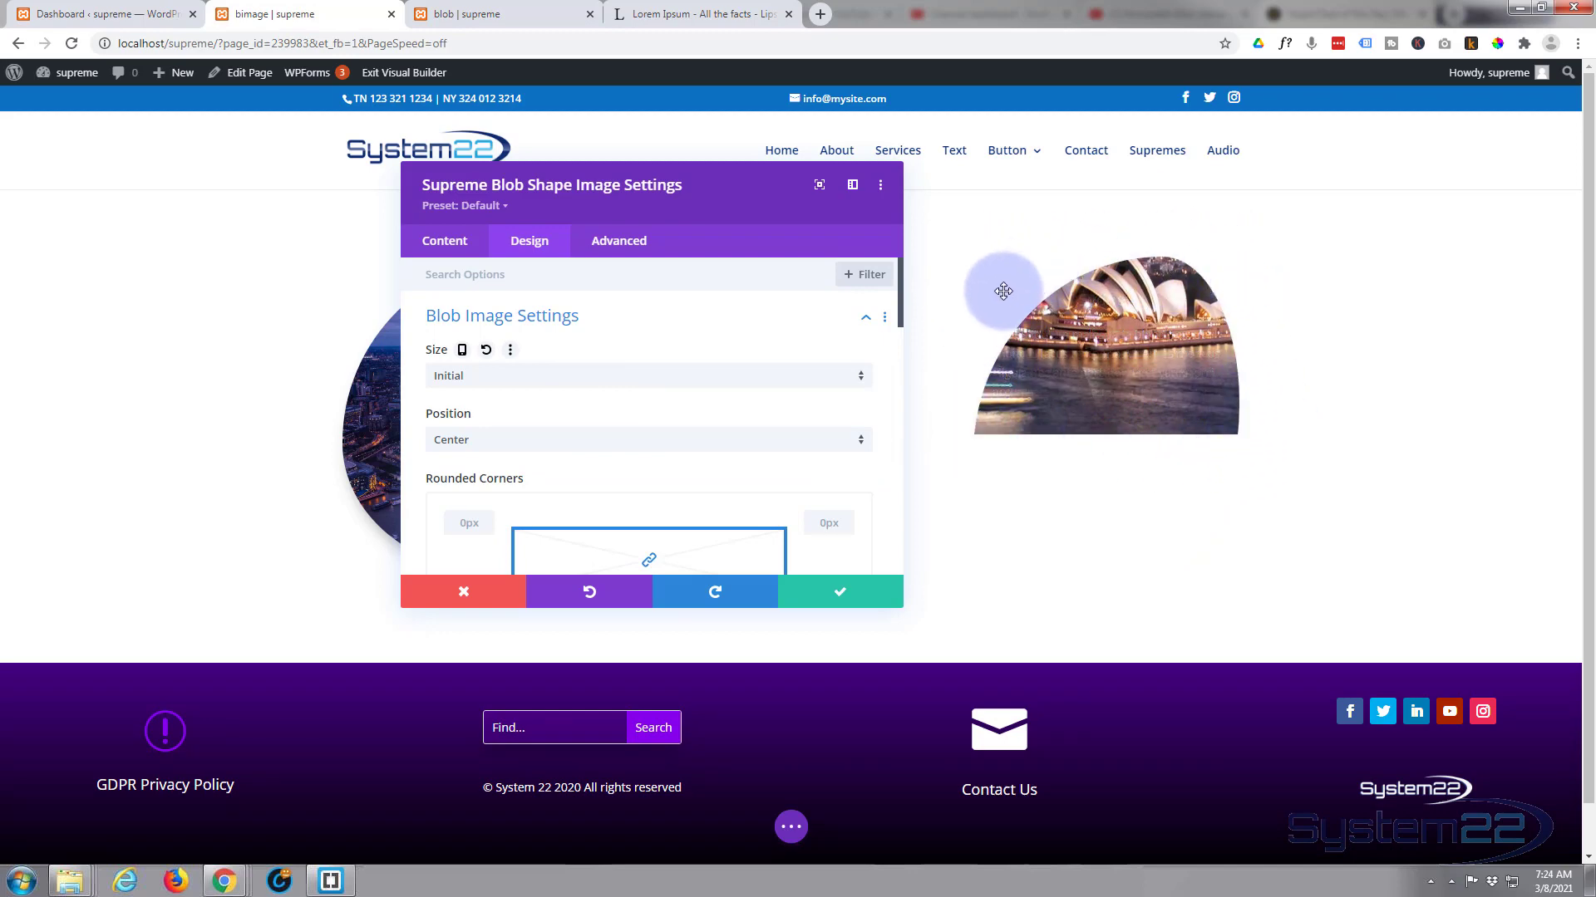
mouse_move(1006, 426)
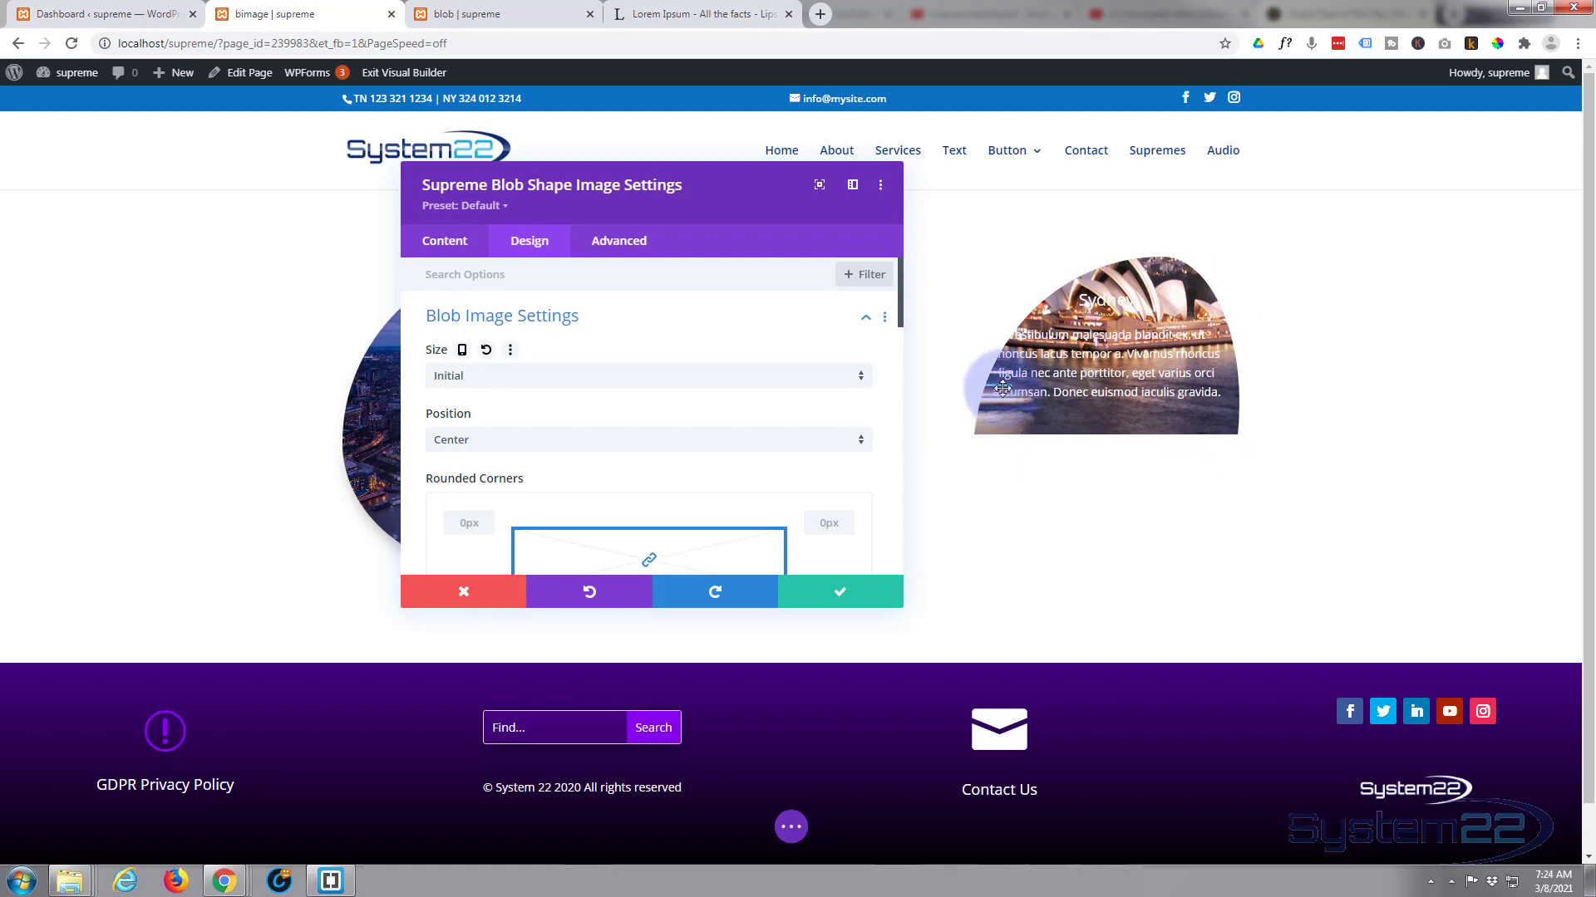
click(534, 376)
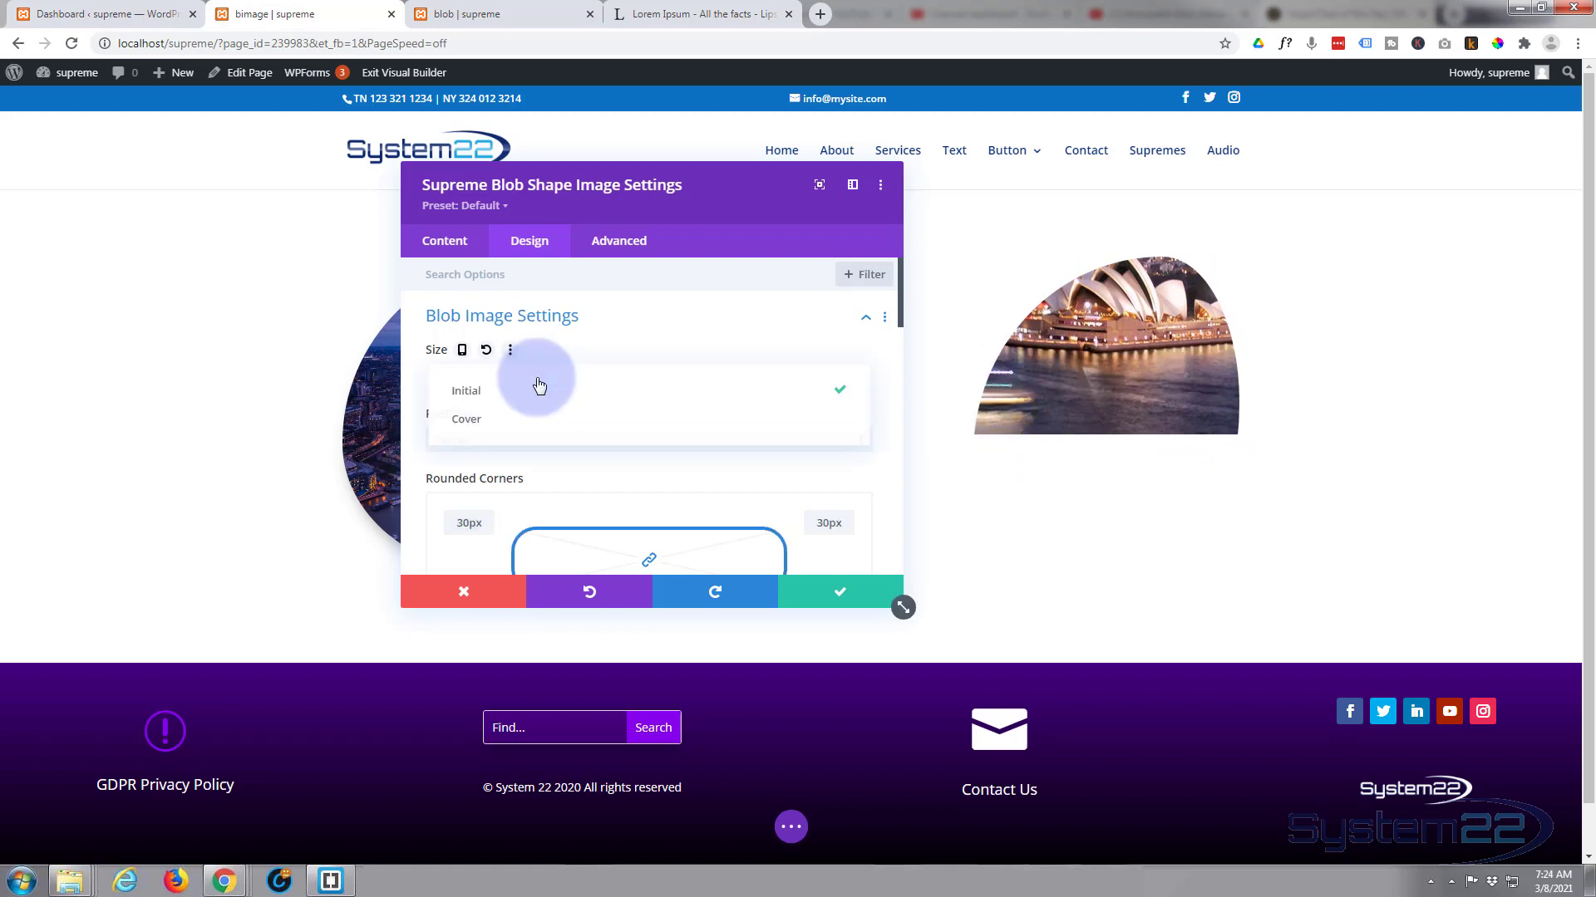
click(492, 421)
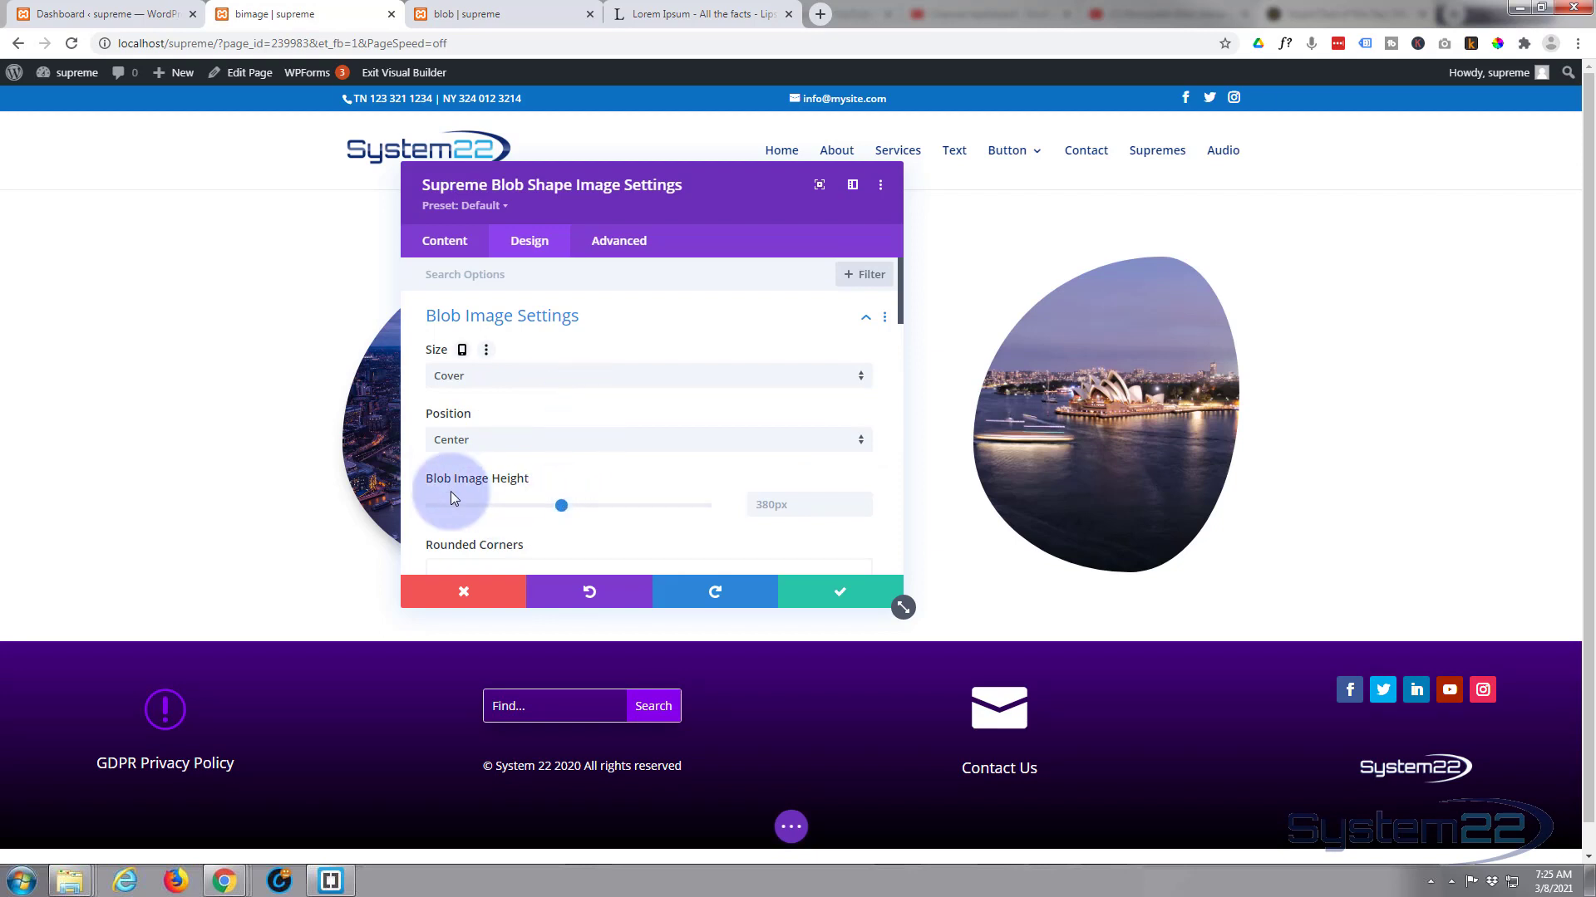
Lower the blob image height, then clear it to restore the default 380px.
mouse_move(560, 505)
mouse_down()
mouse_move(504, 505)
mouse_move(600, 505)
mouse_move(548, 505)
mouse_up()
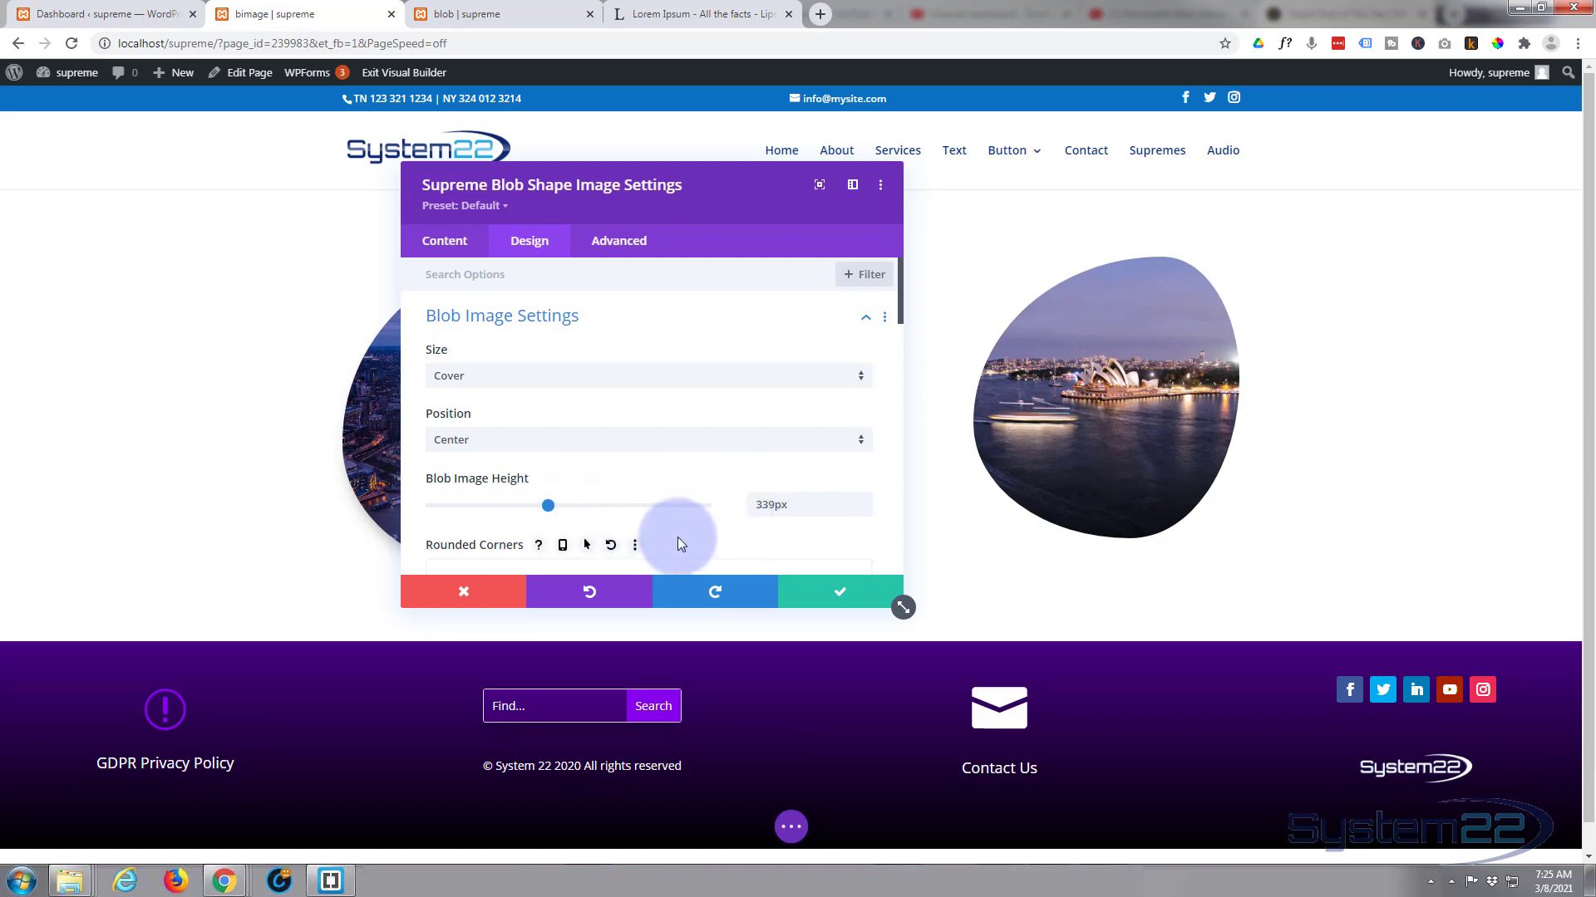
drag(785, 507, 713, 510)
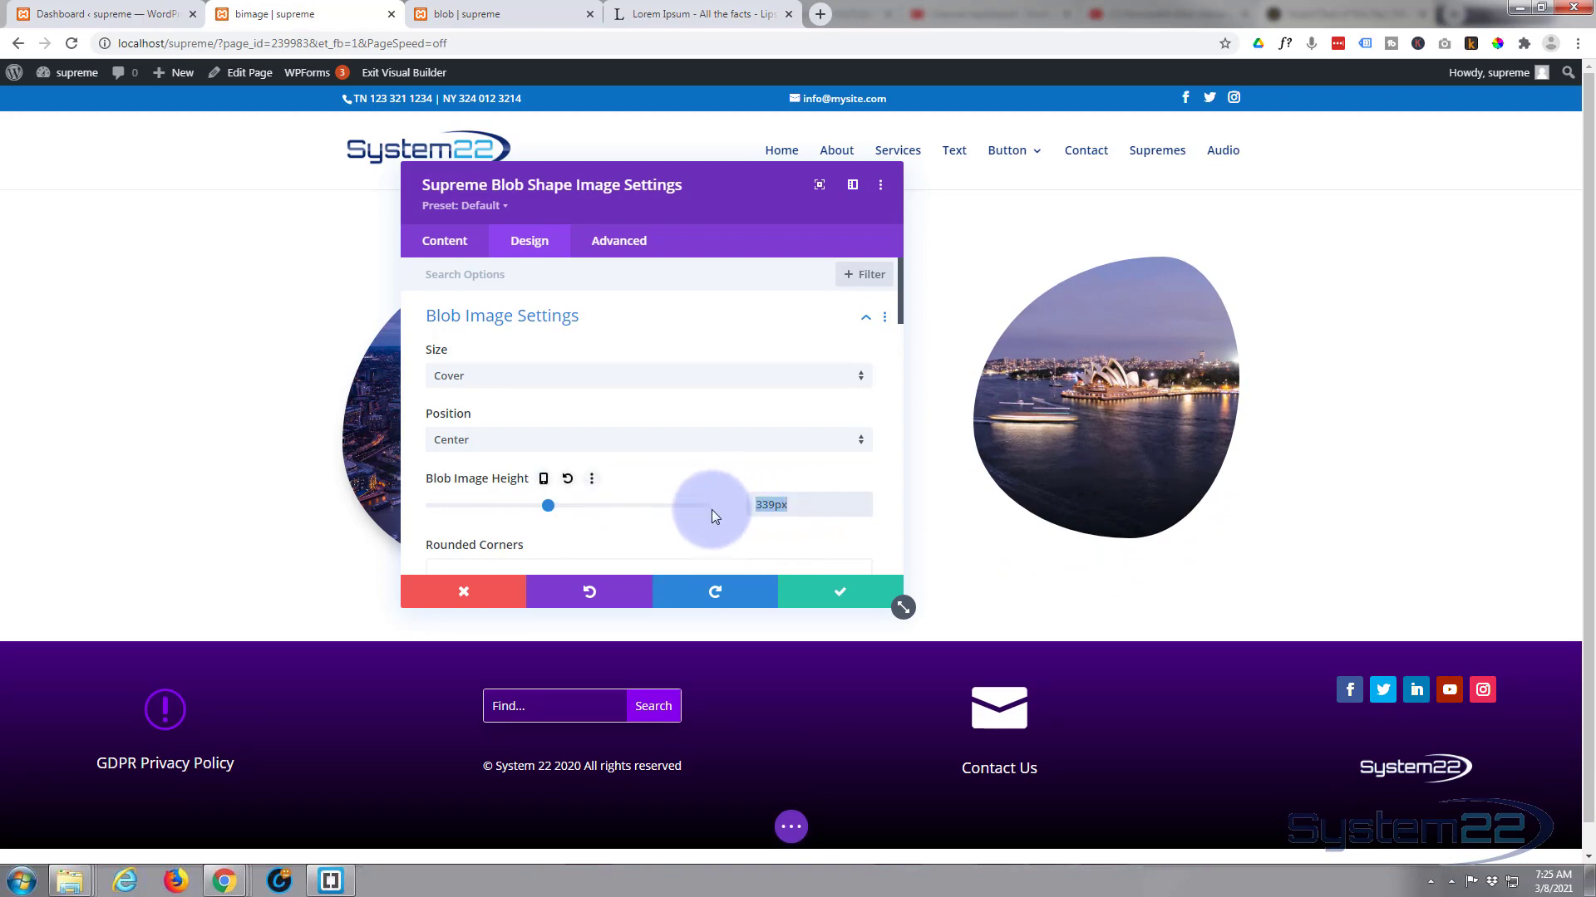
key(BackSpace)
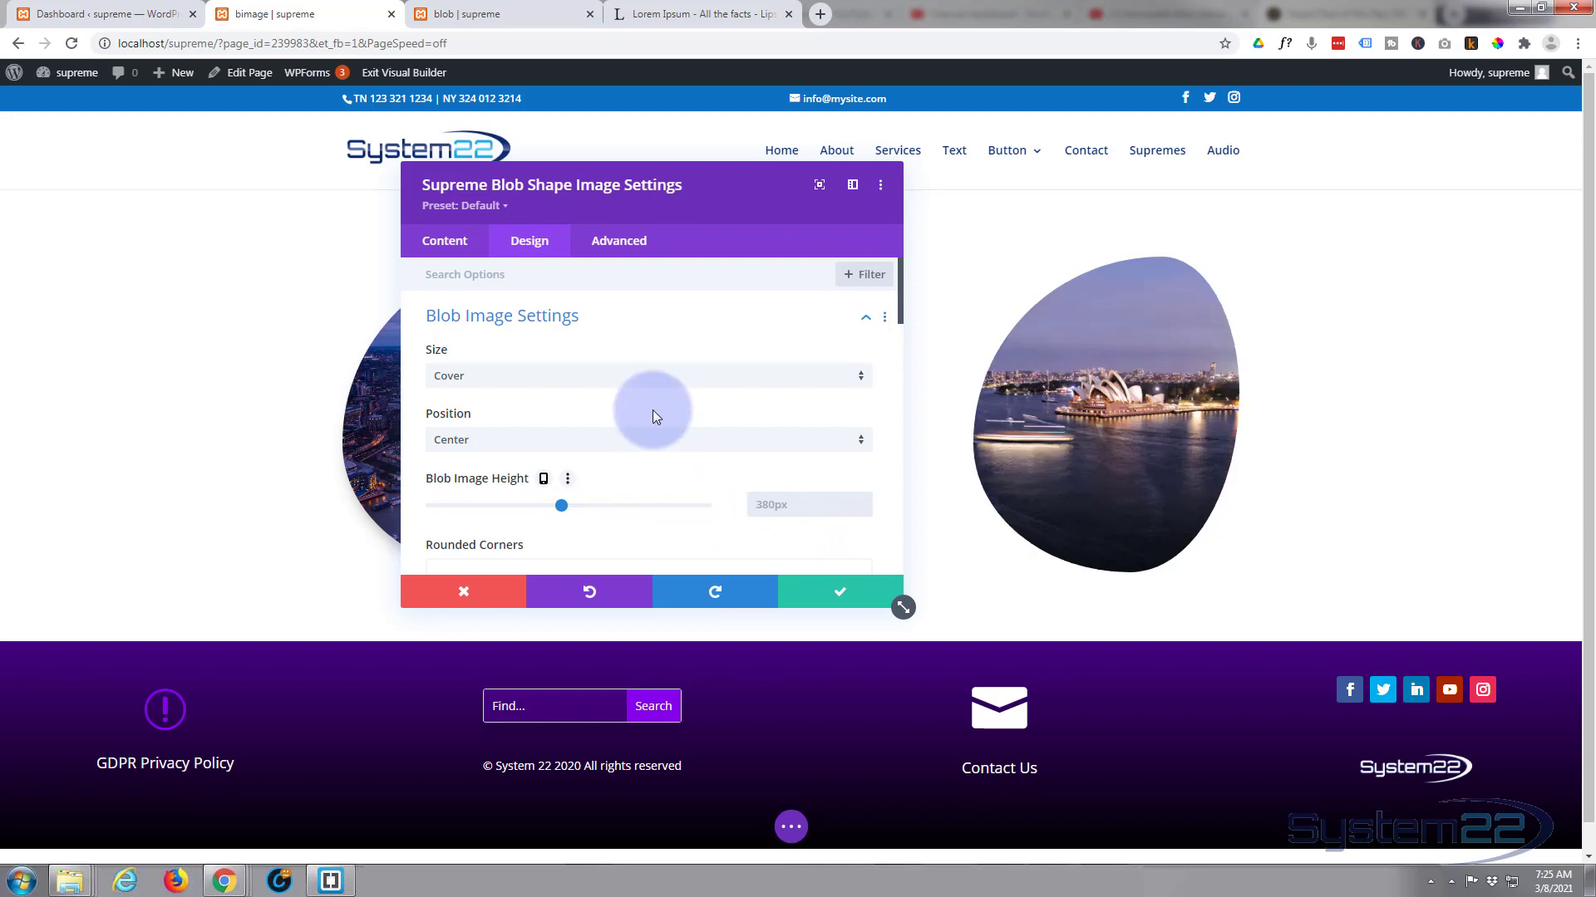
Add an outer box shadow to the blob: 0px horizontal, 12px vertical, 18px blur, -6px spread.
scroll(582, 416, down, 5)
scroll(520, 420, down, 6)
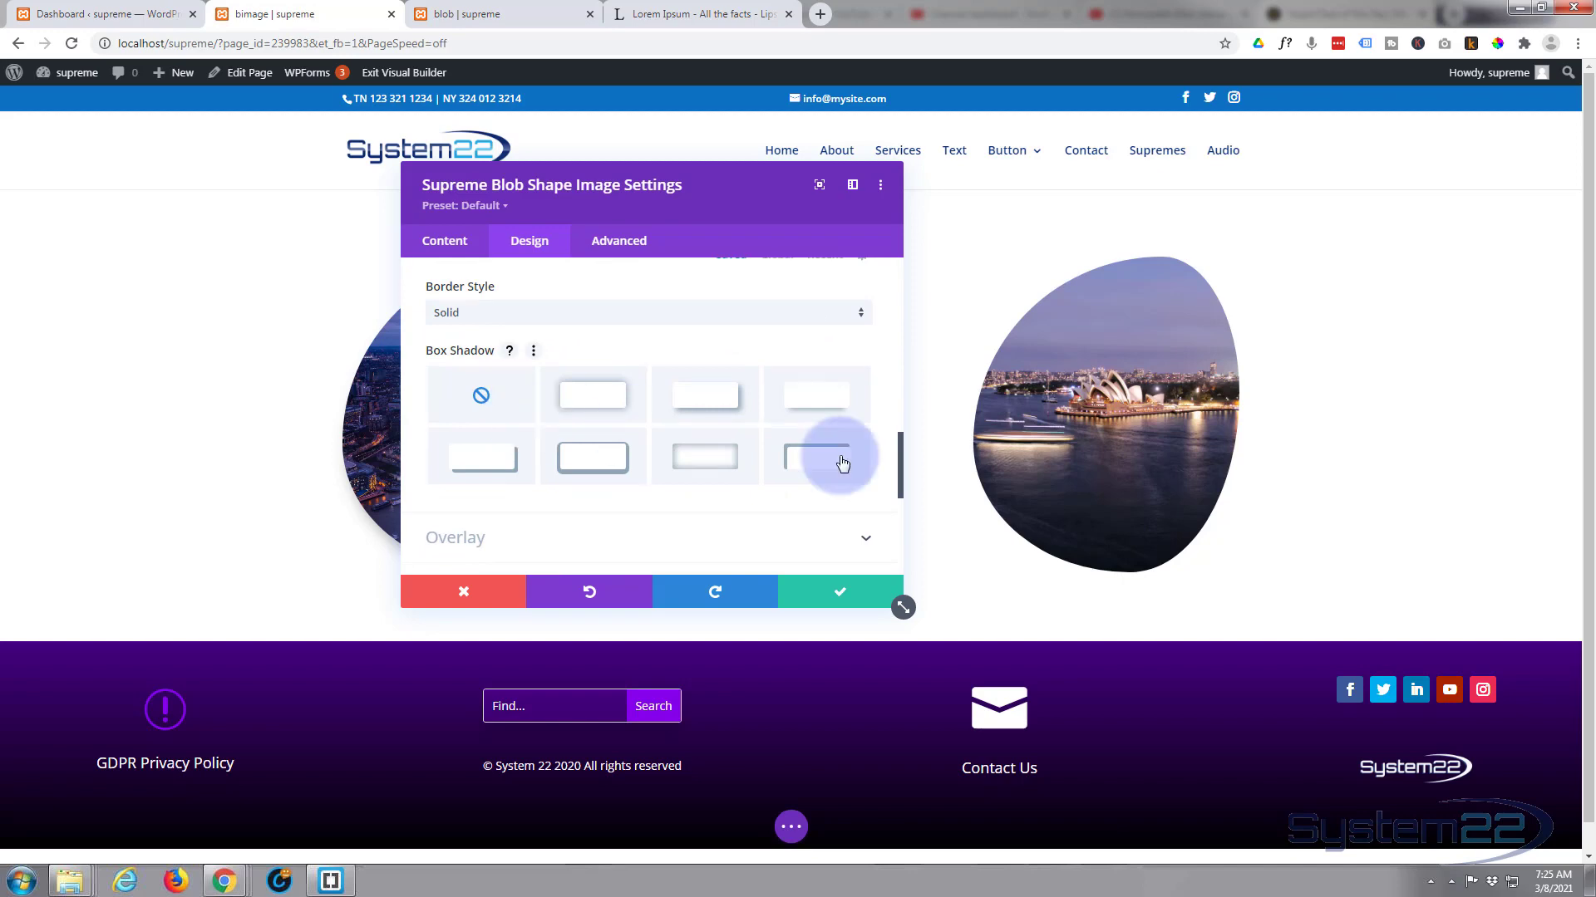
click(817, 409)
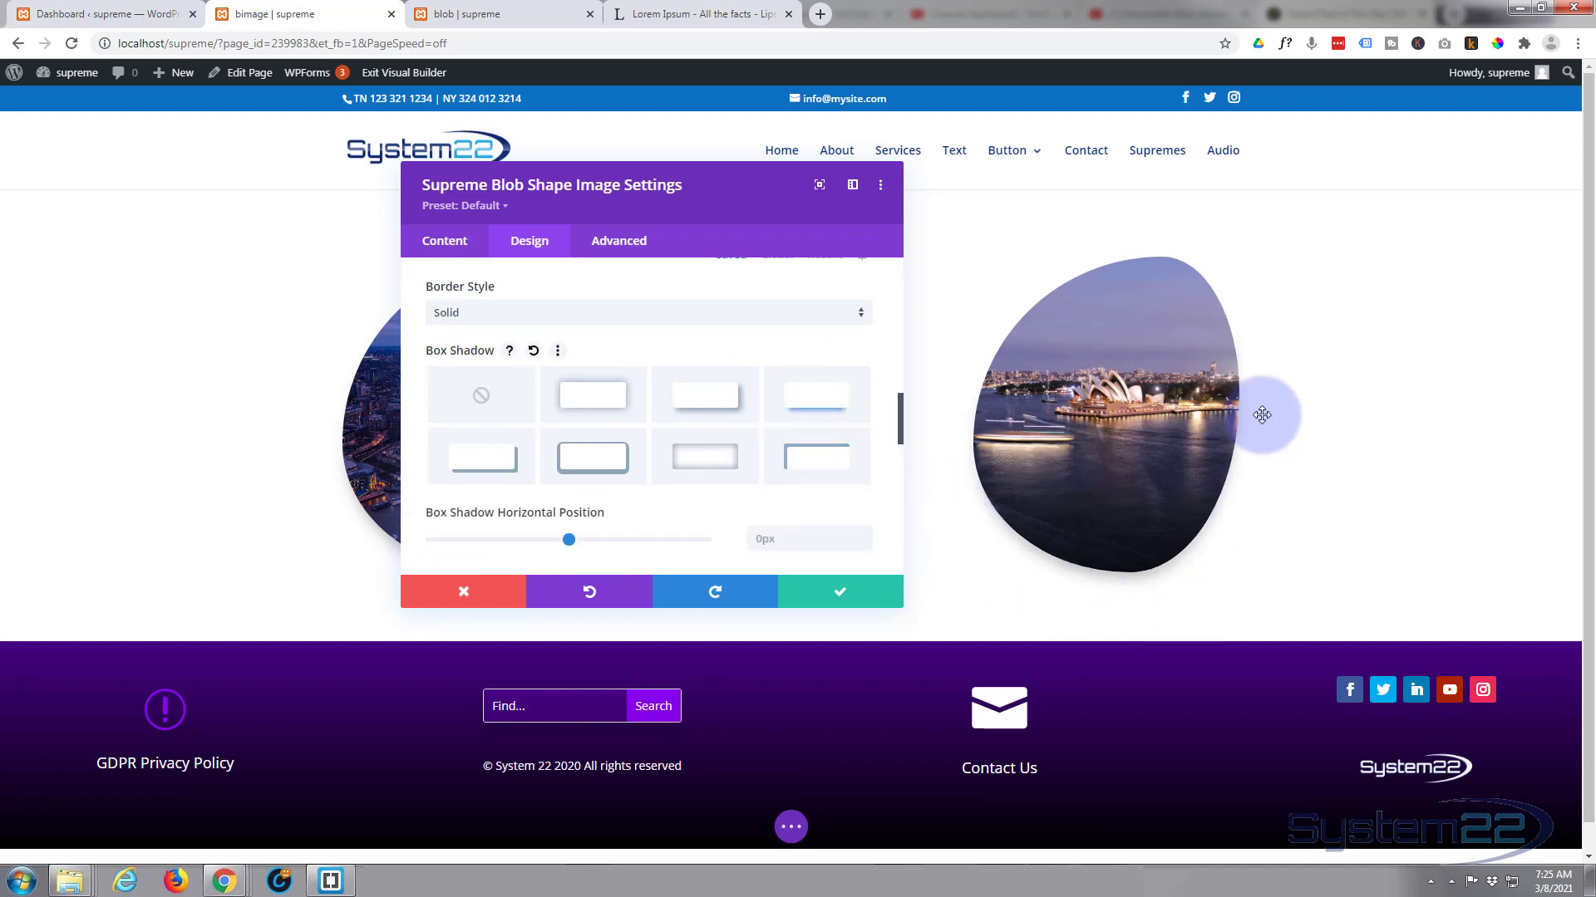
scroll(640, 366, down, 2)
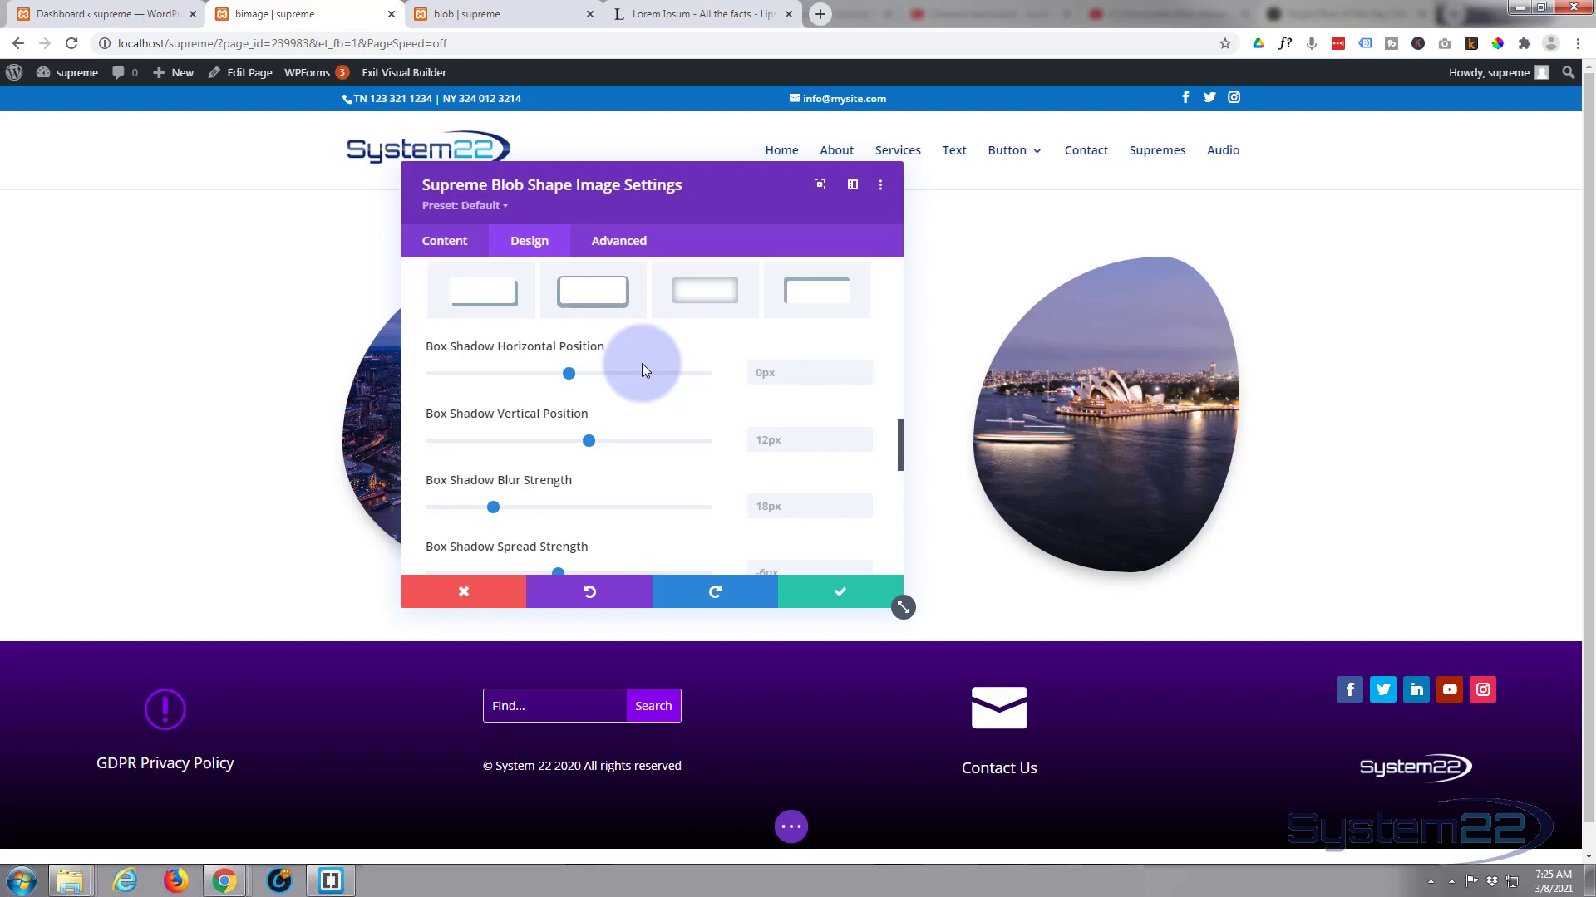
scroll(641, 362, down, 2)
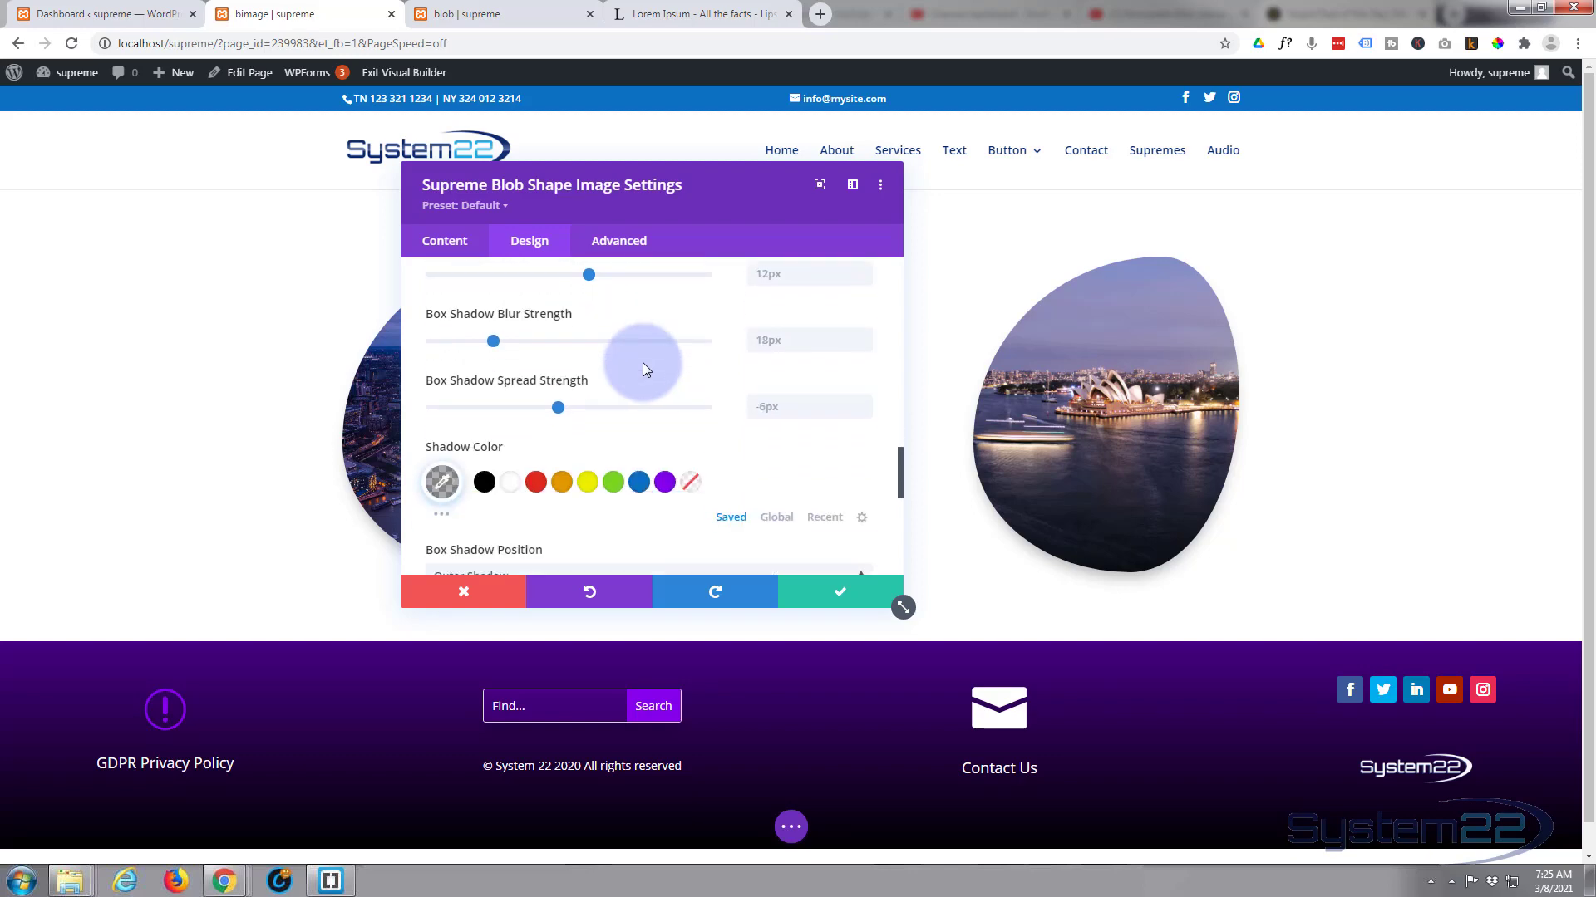
scroll(642, 362, down, 5)
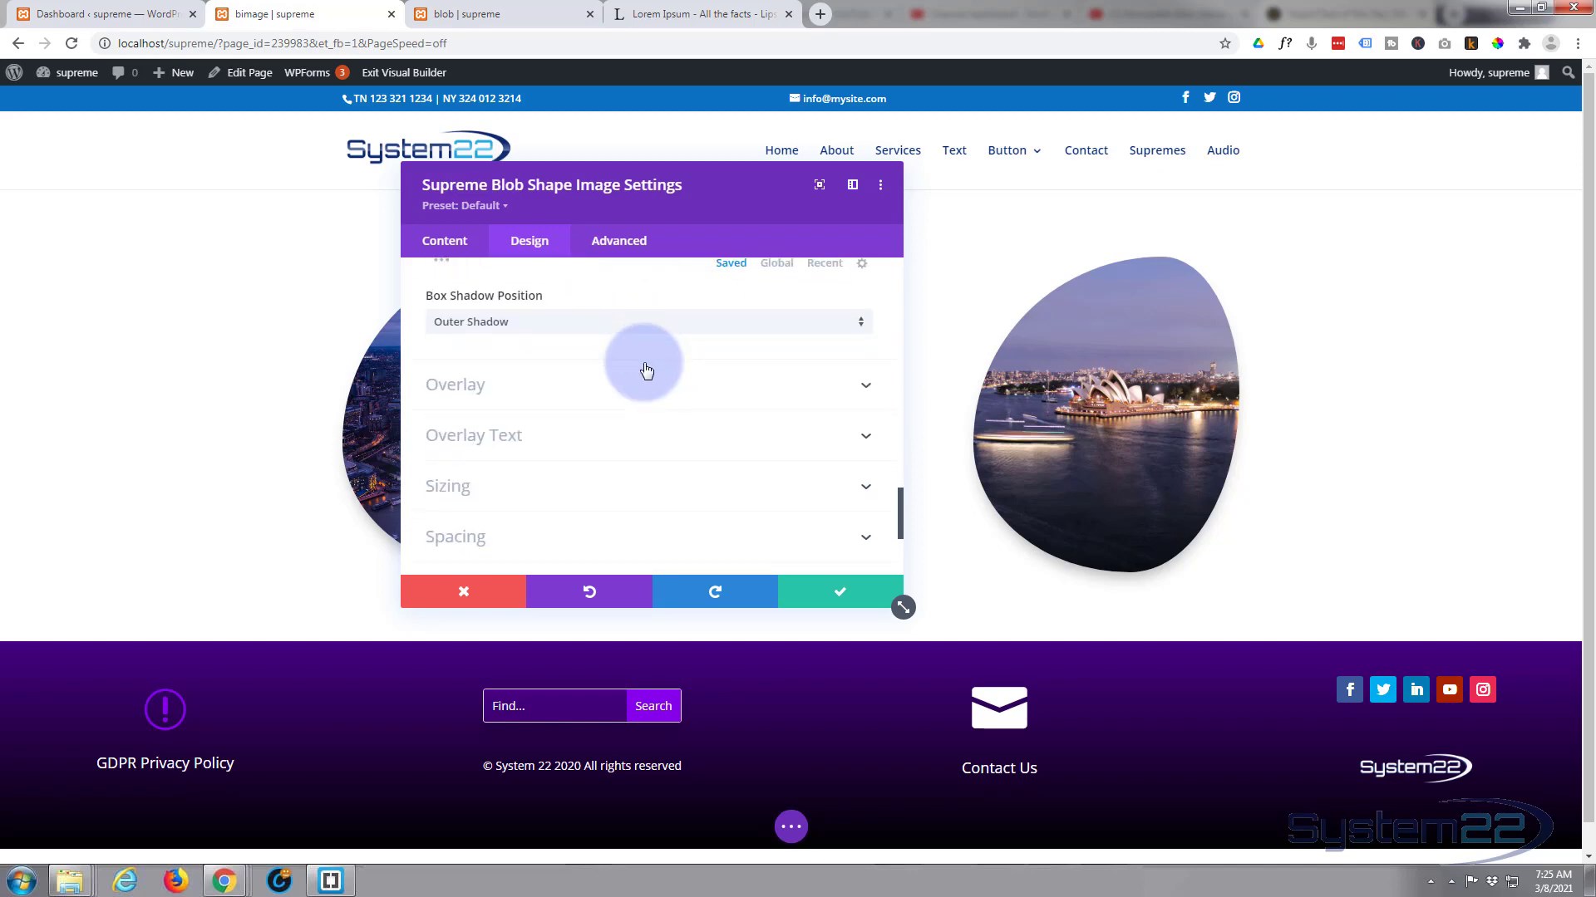
scroll(640, 366, up, 1)
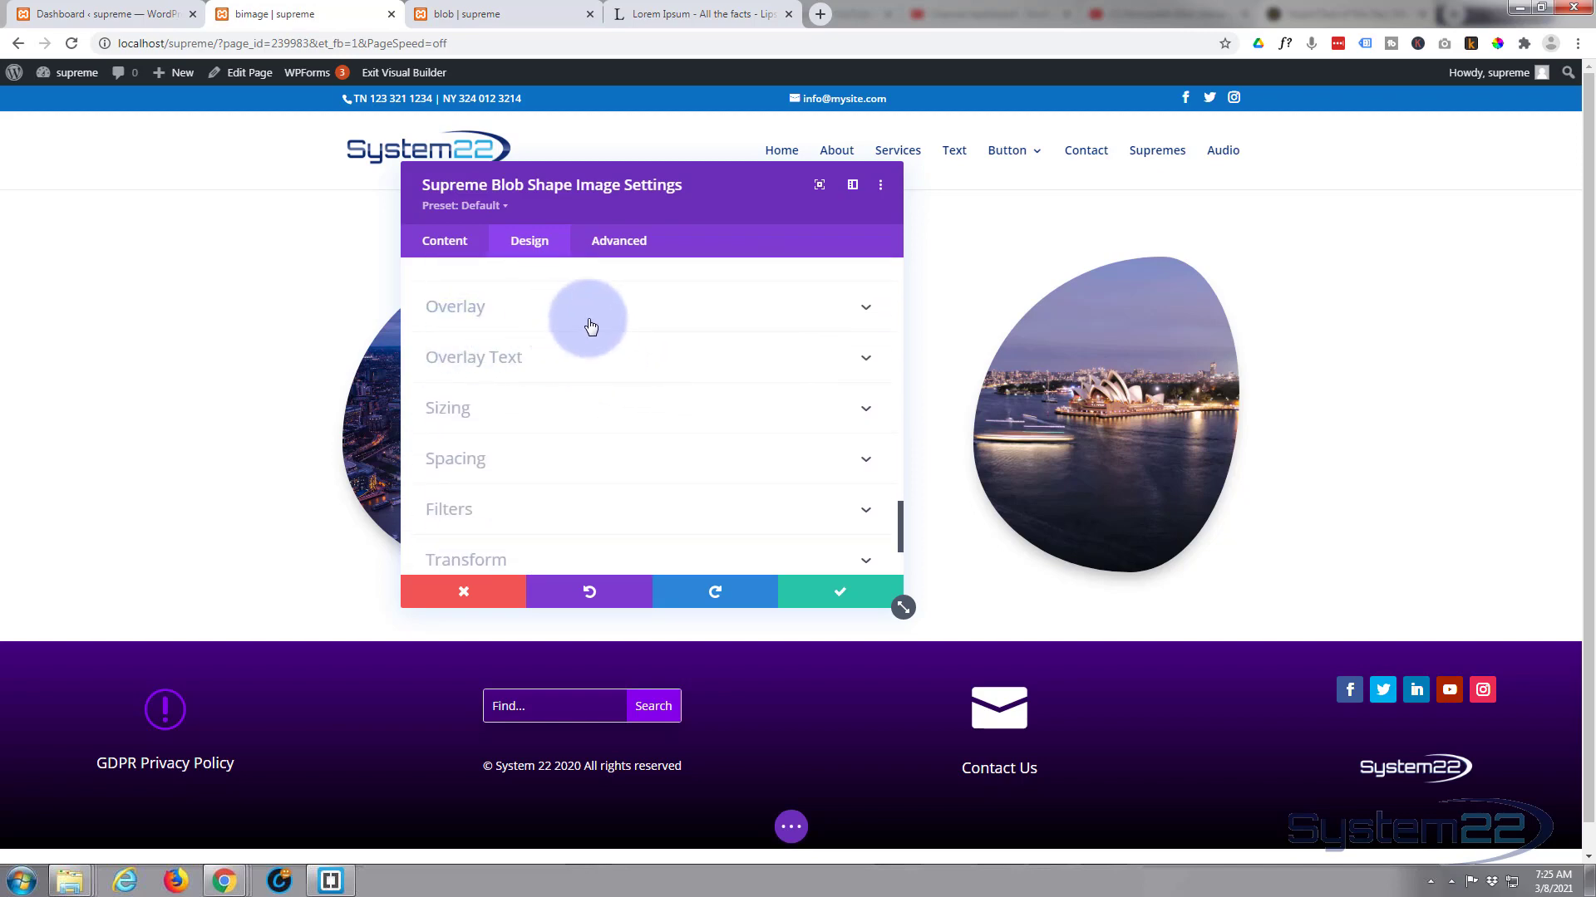
mouse_move(1011, 470)
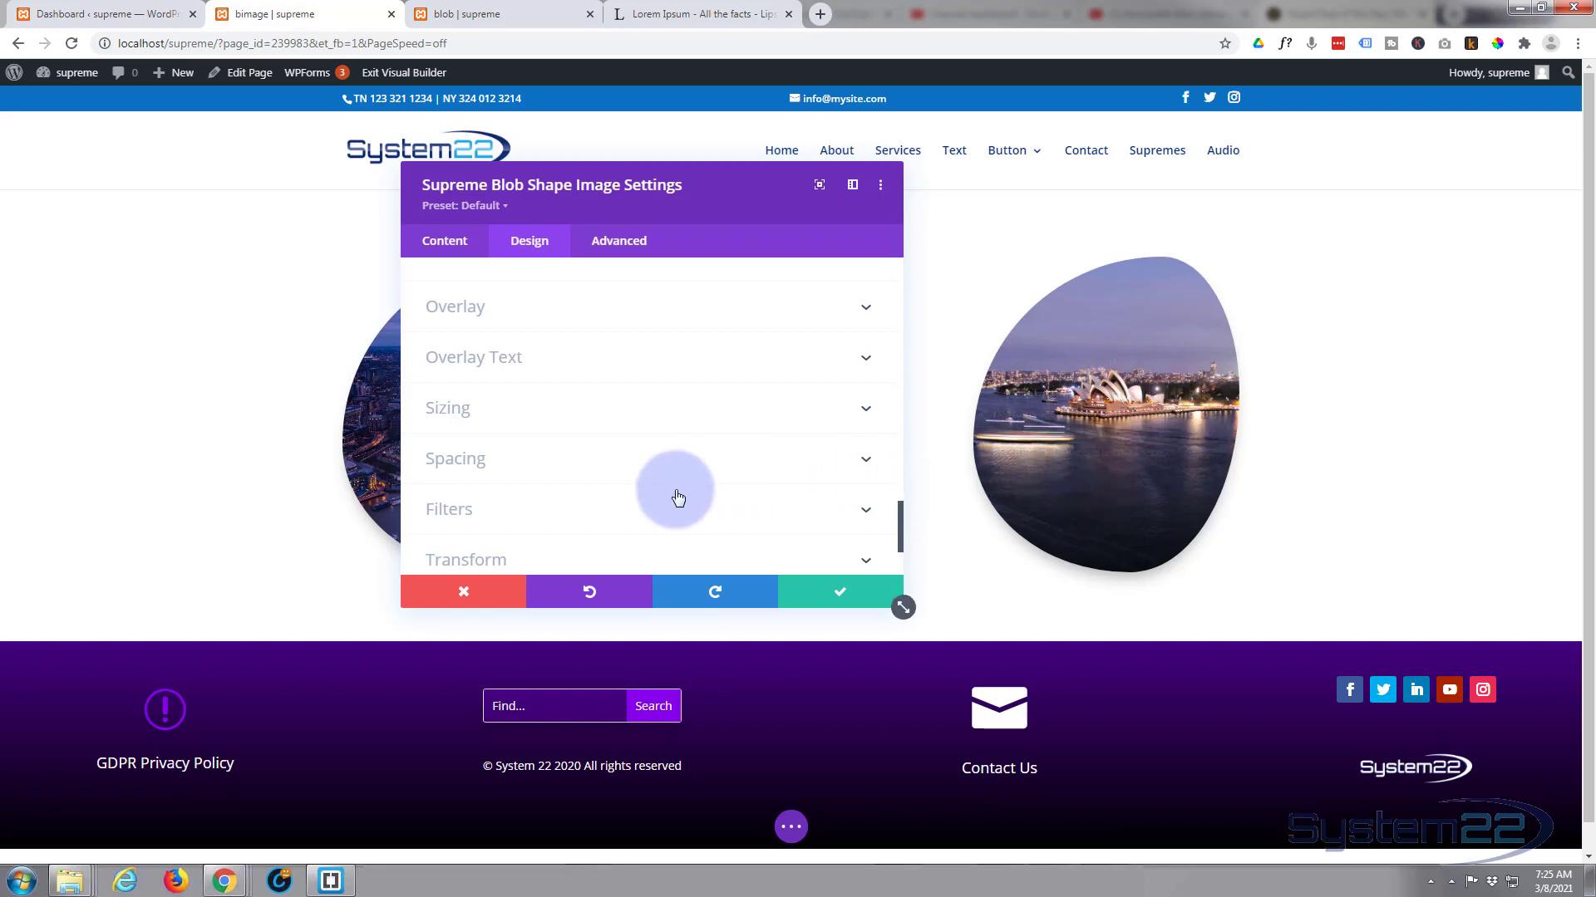
Enable the image overlay in black and set its opacity to 0.39.
click(606, 310)
click(464, 343)
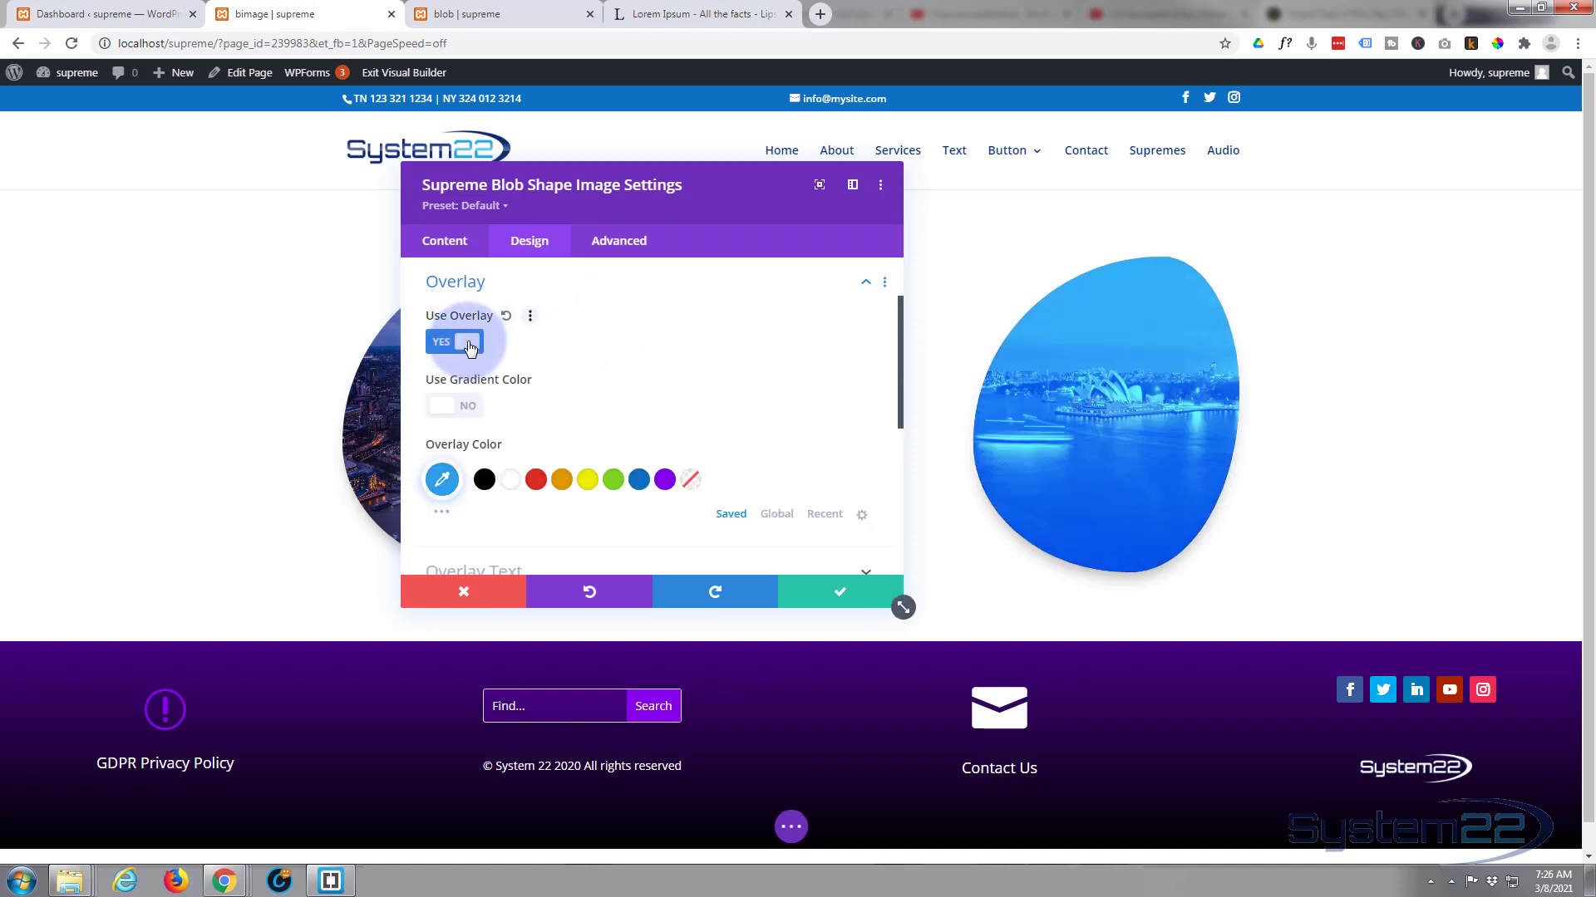
click(485, 481)
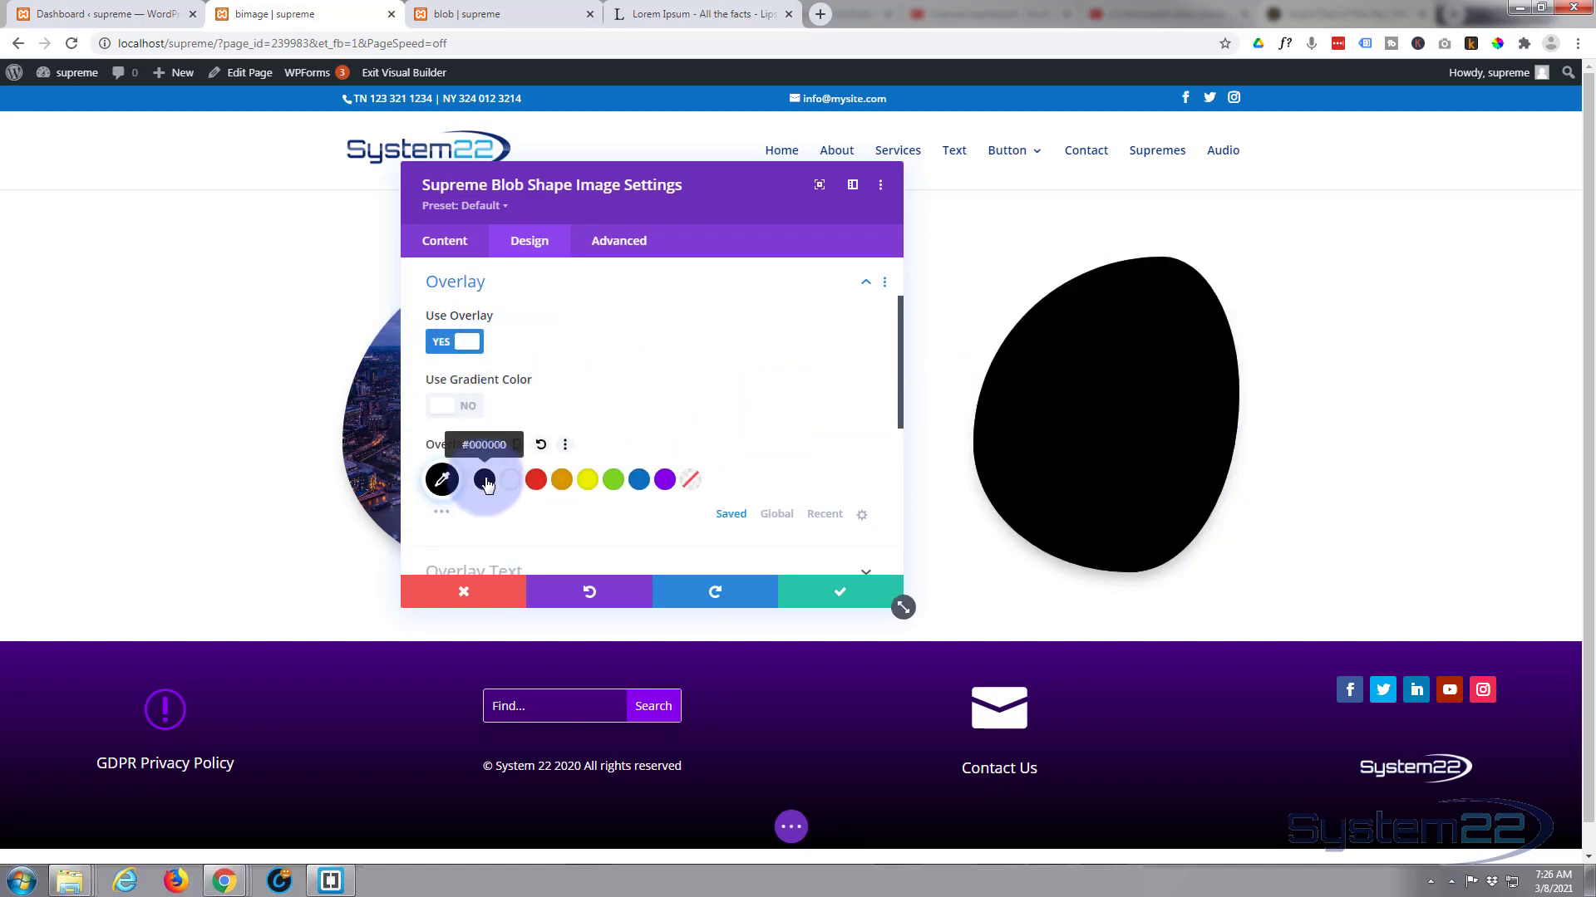
click(442, 480)
scroll(750, 365, down, 2)
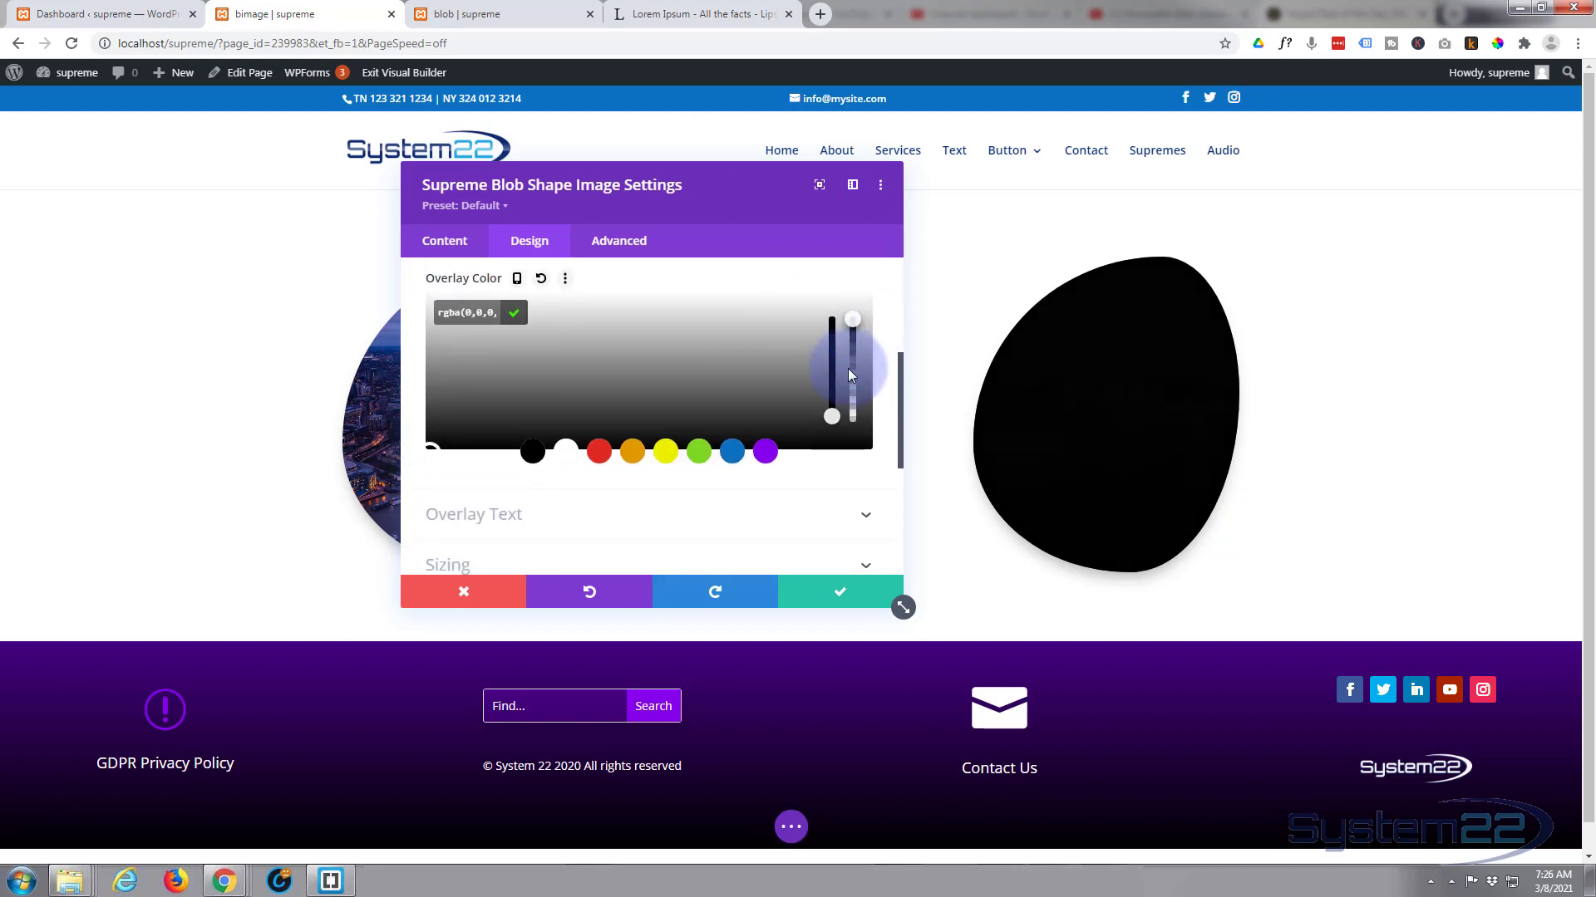
drag(847, 373, 856, 408)
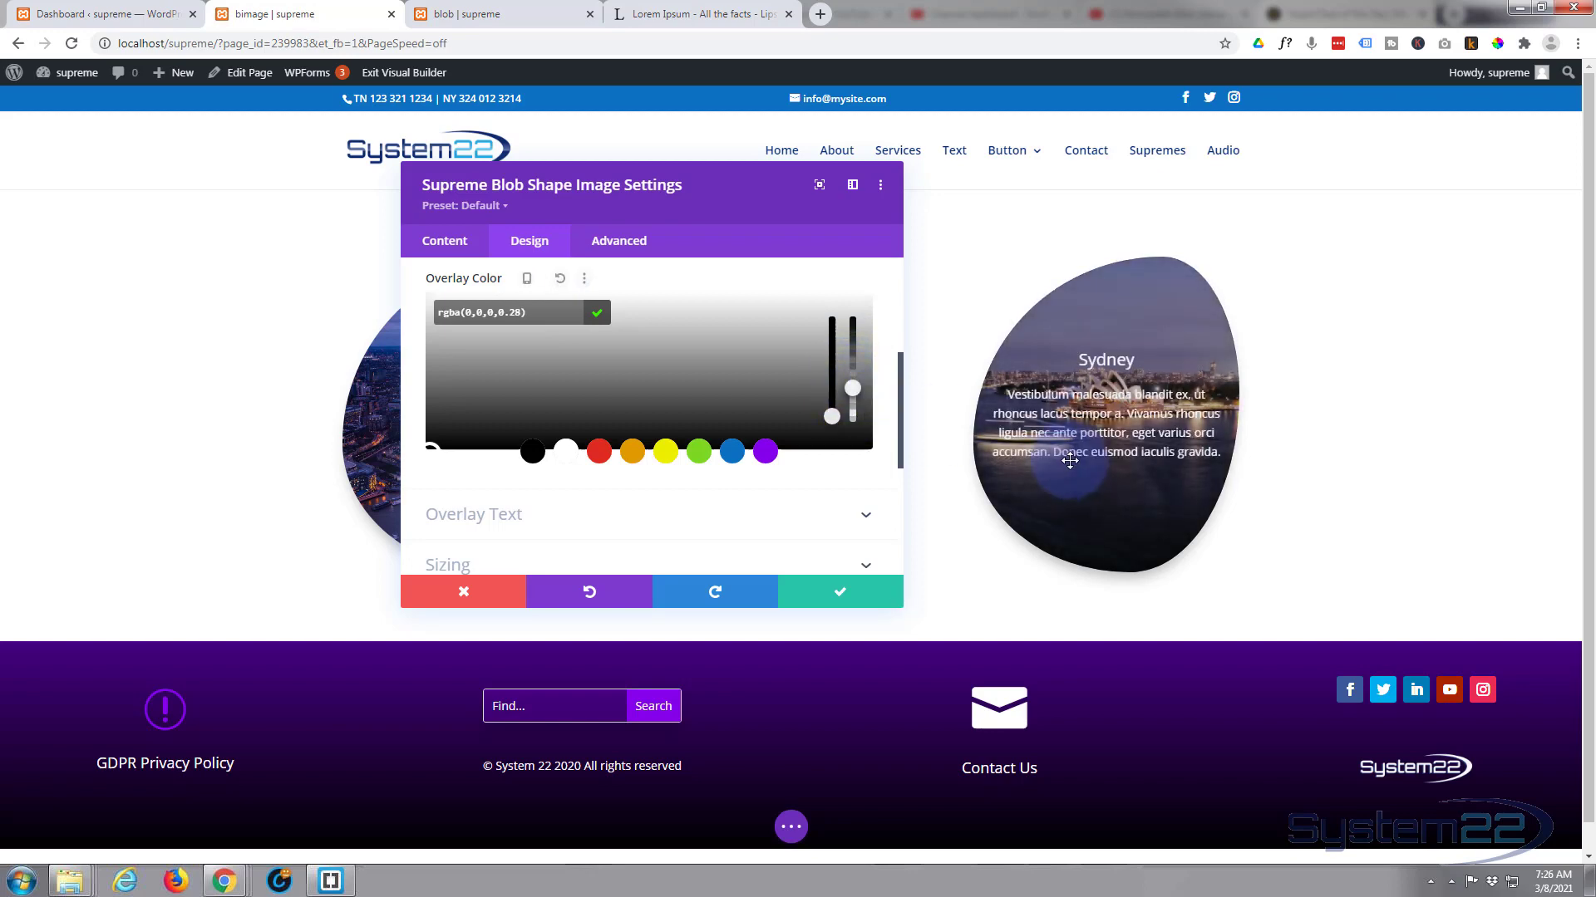
drag(851, 386, 852, 376)
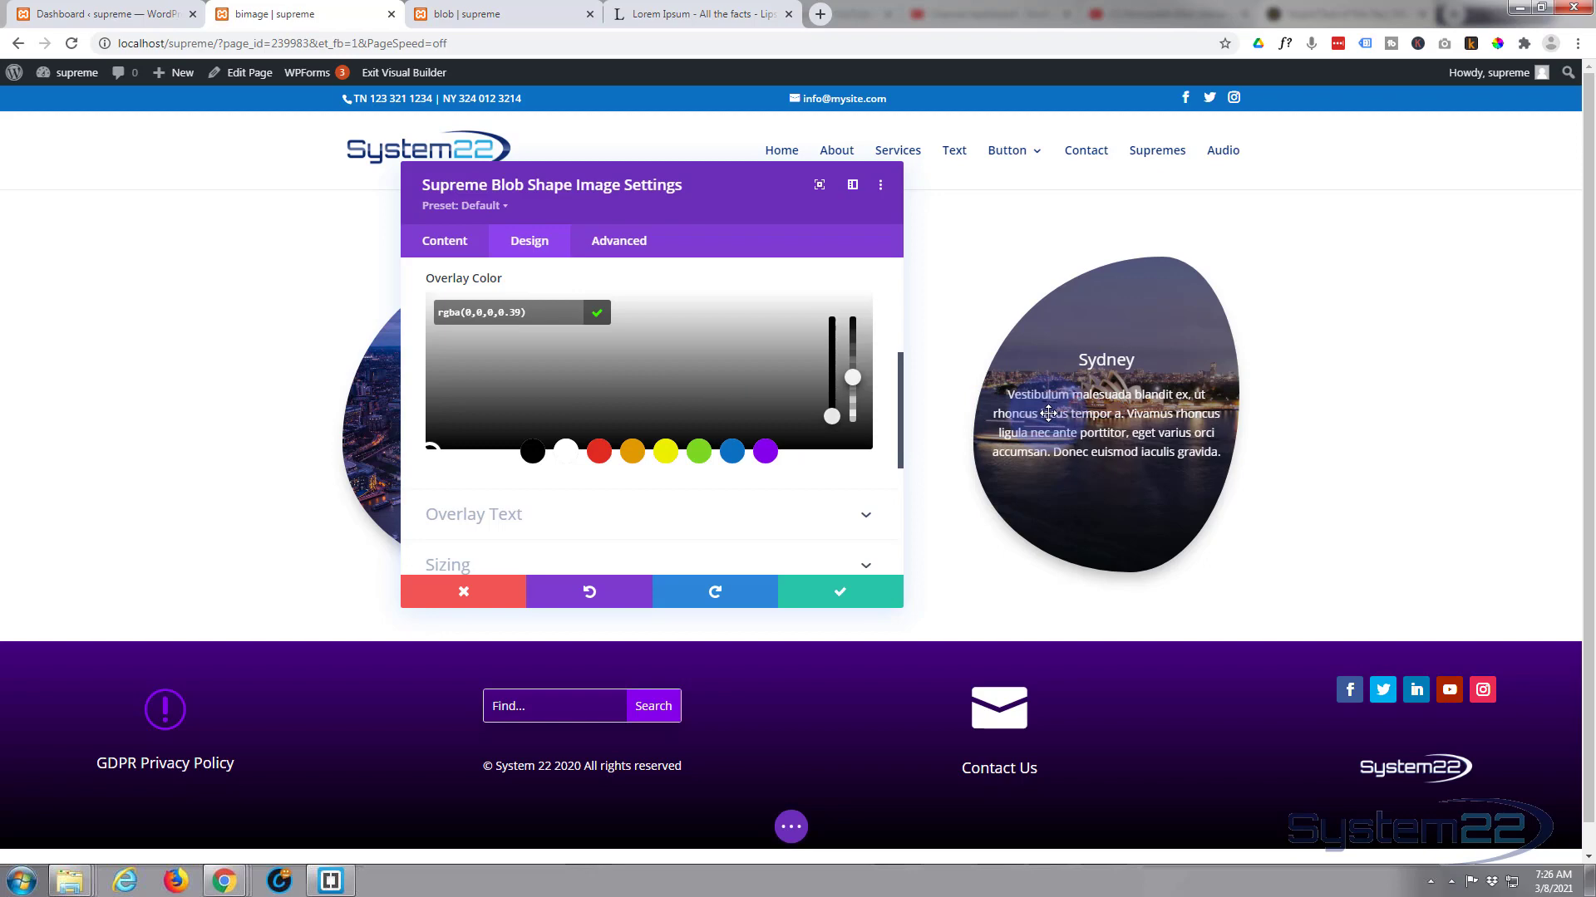
Choose Anton as the Title Font in the blob's Overlay Text settings.
scroll(748, 415, down, 2)
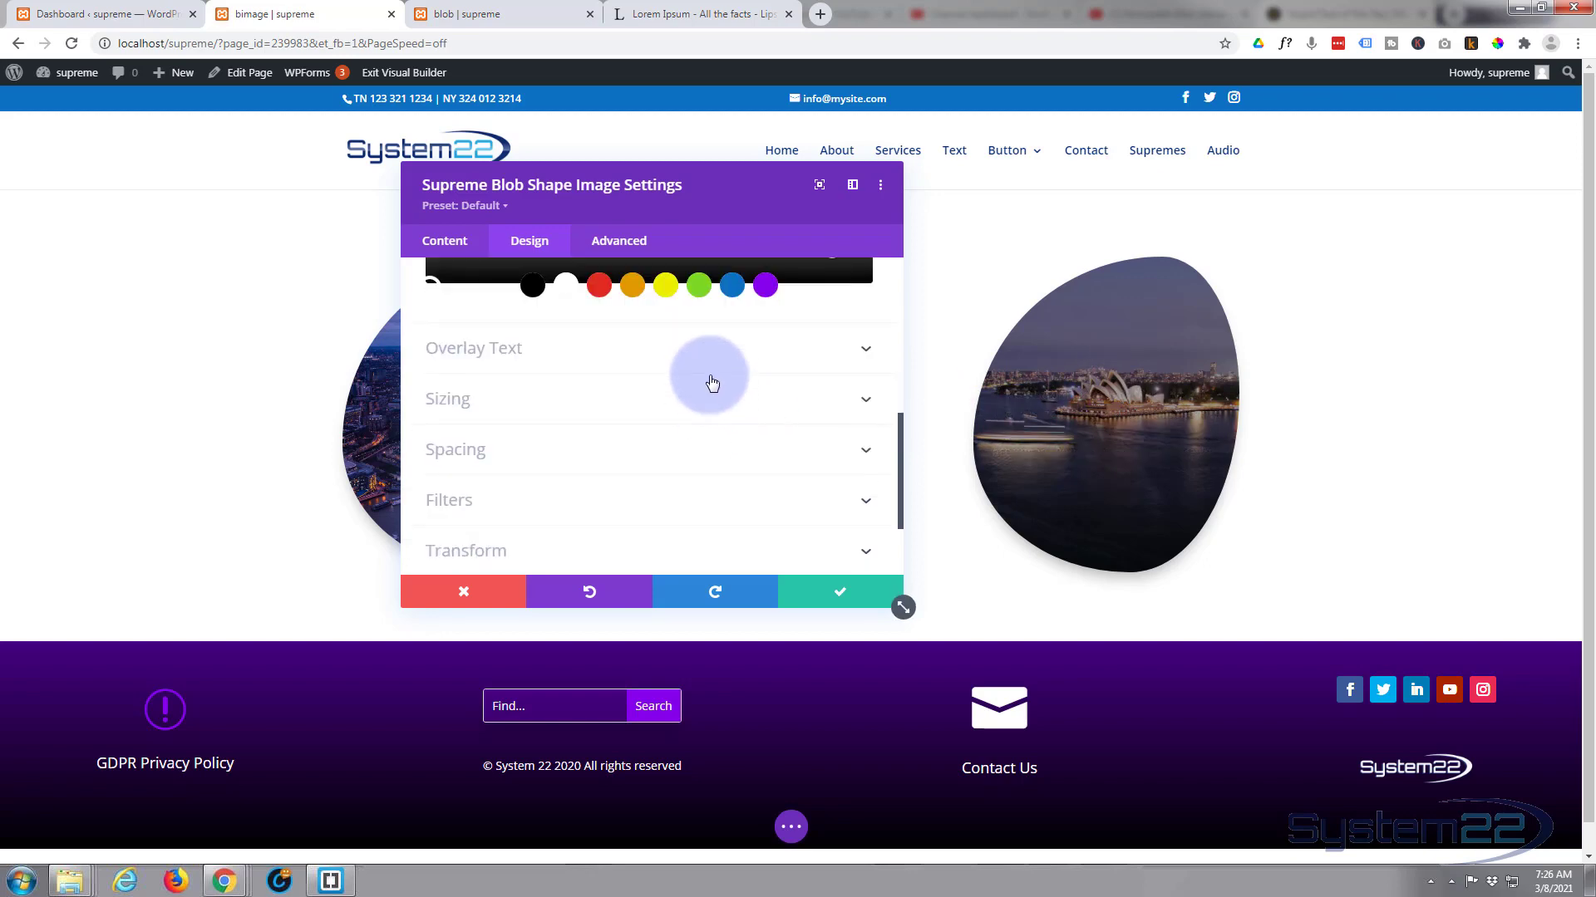
scroll(712, 357, down, 3)
scroll(720, 395, up, 2)
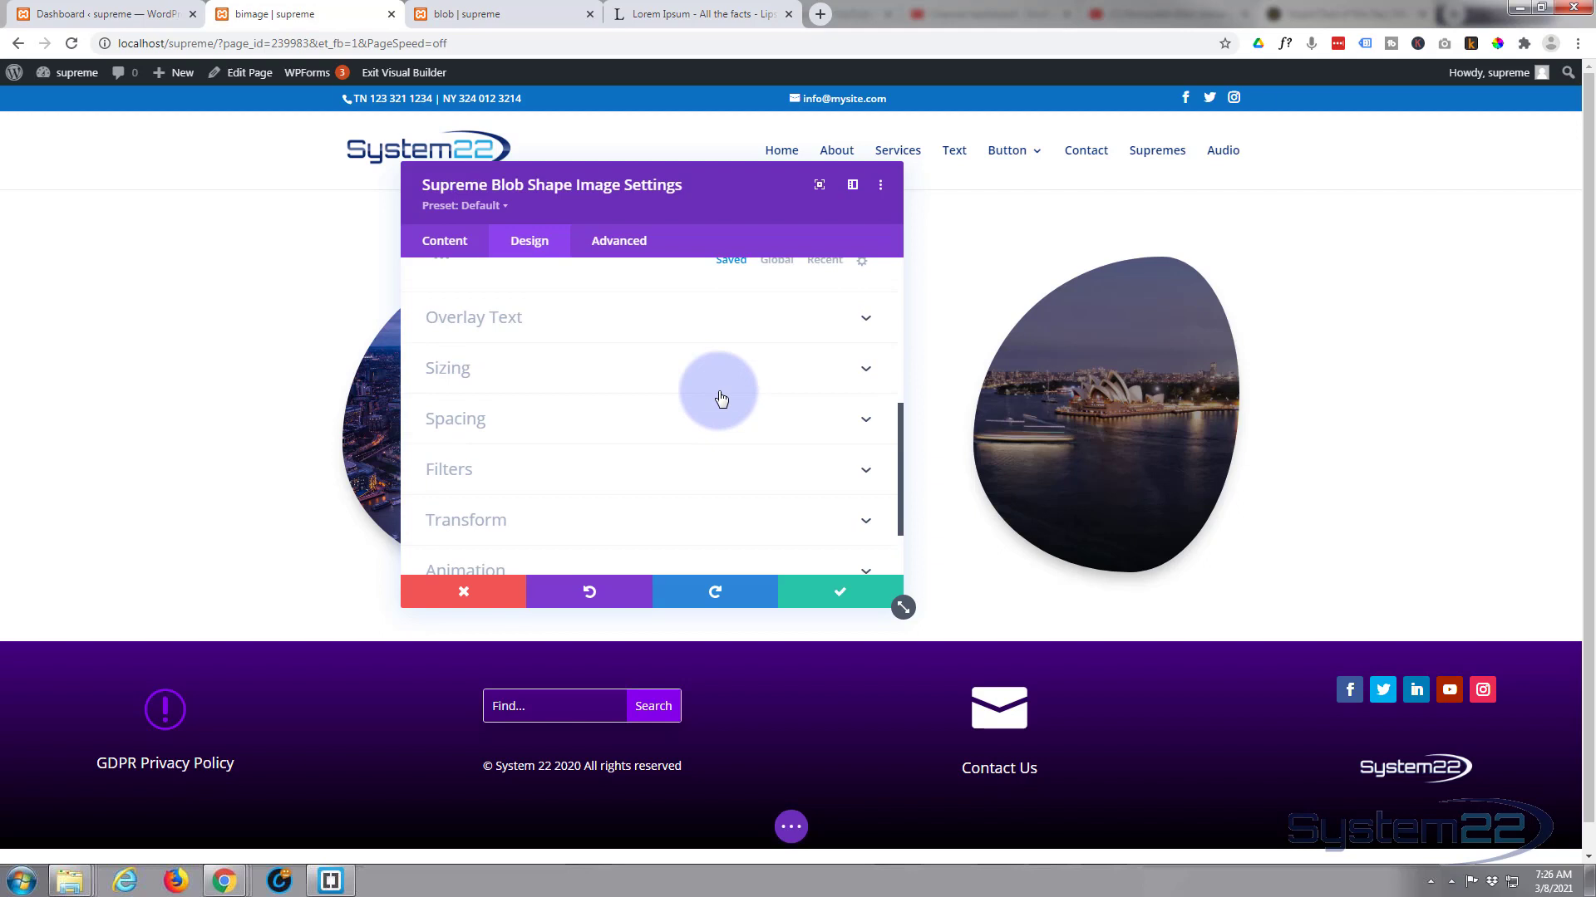
click(712, 319)
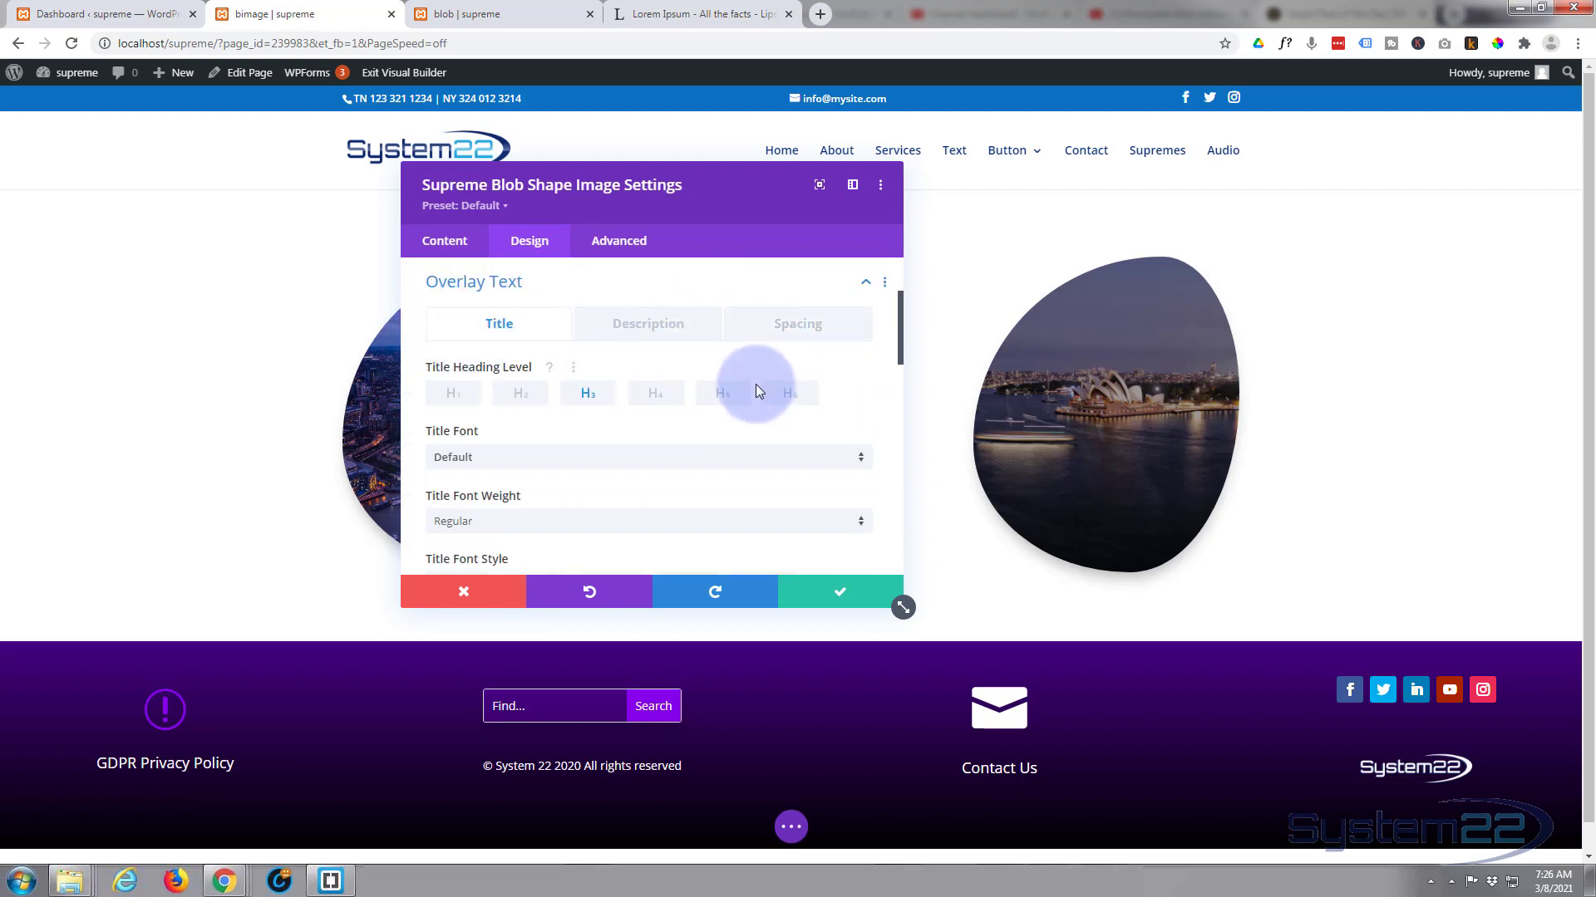
scroll(756, 384, down, 1)
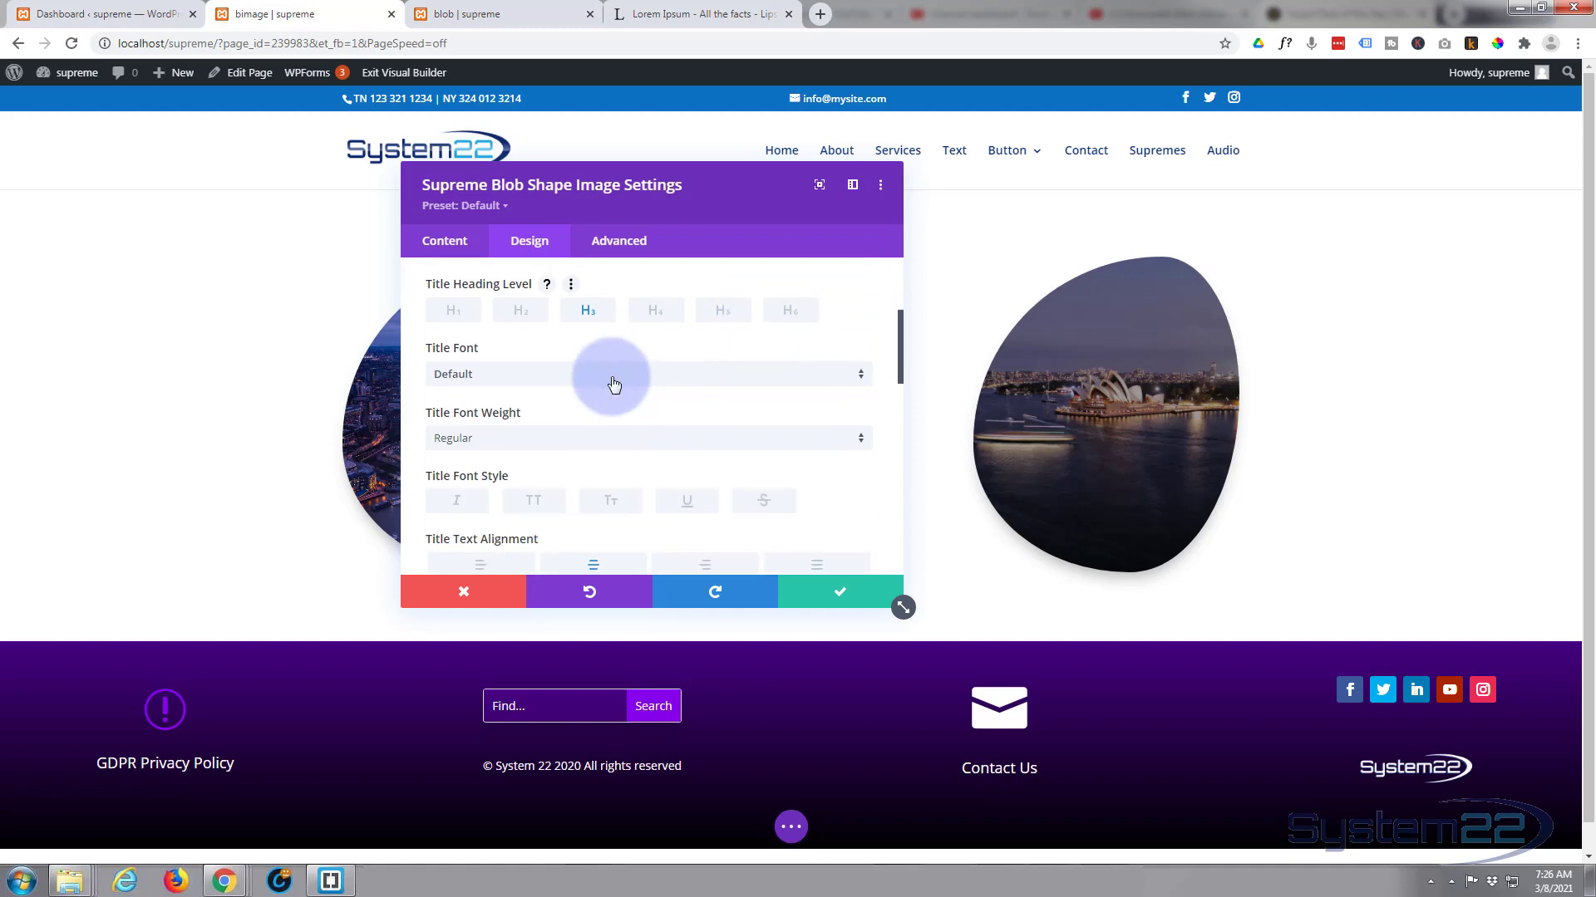
click(613, 375)
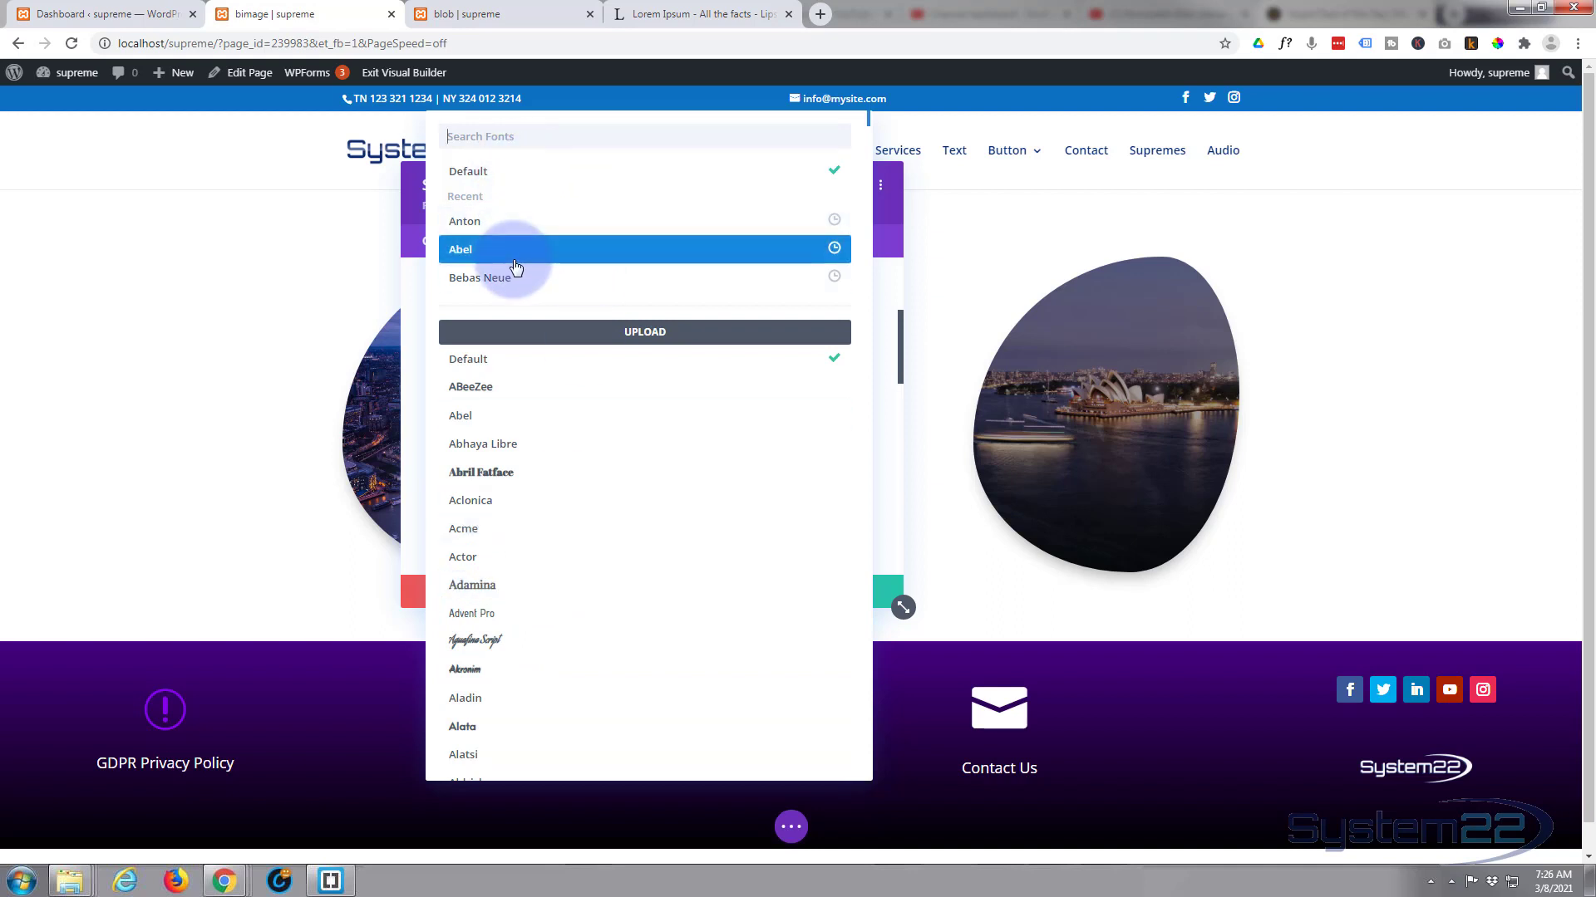
click(478, 223)
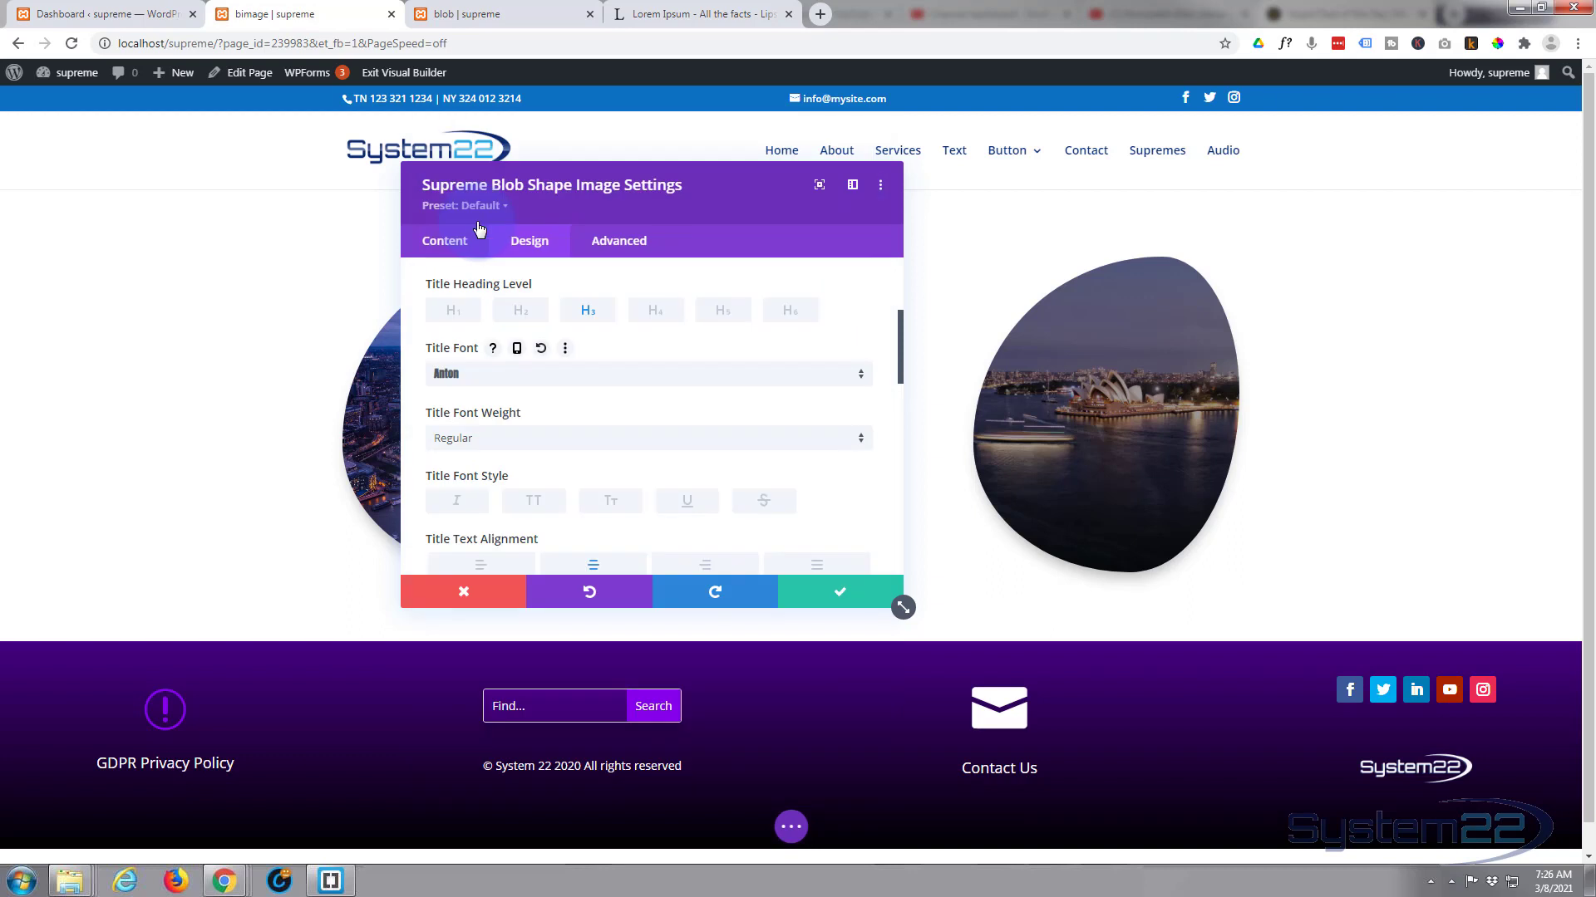
mouse_move(1080, 390)
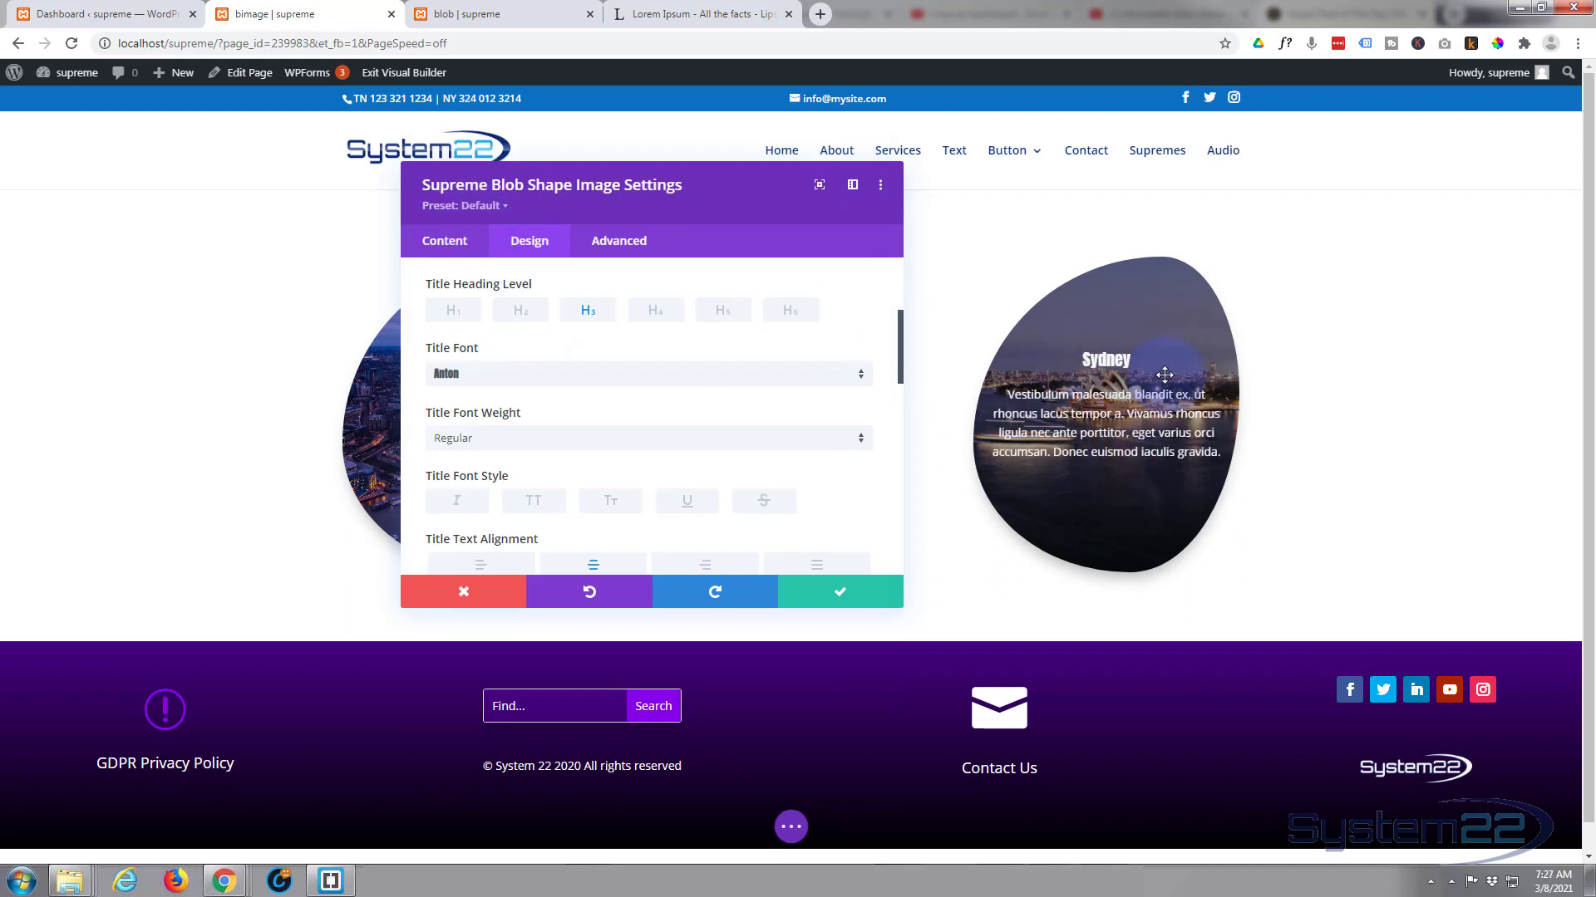
In the Sydney overlay text's Spacing options, set left content padding to 30px, linked to the right.
scroll(746, 384, up, 3)
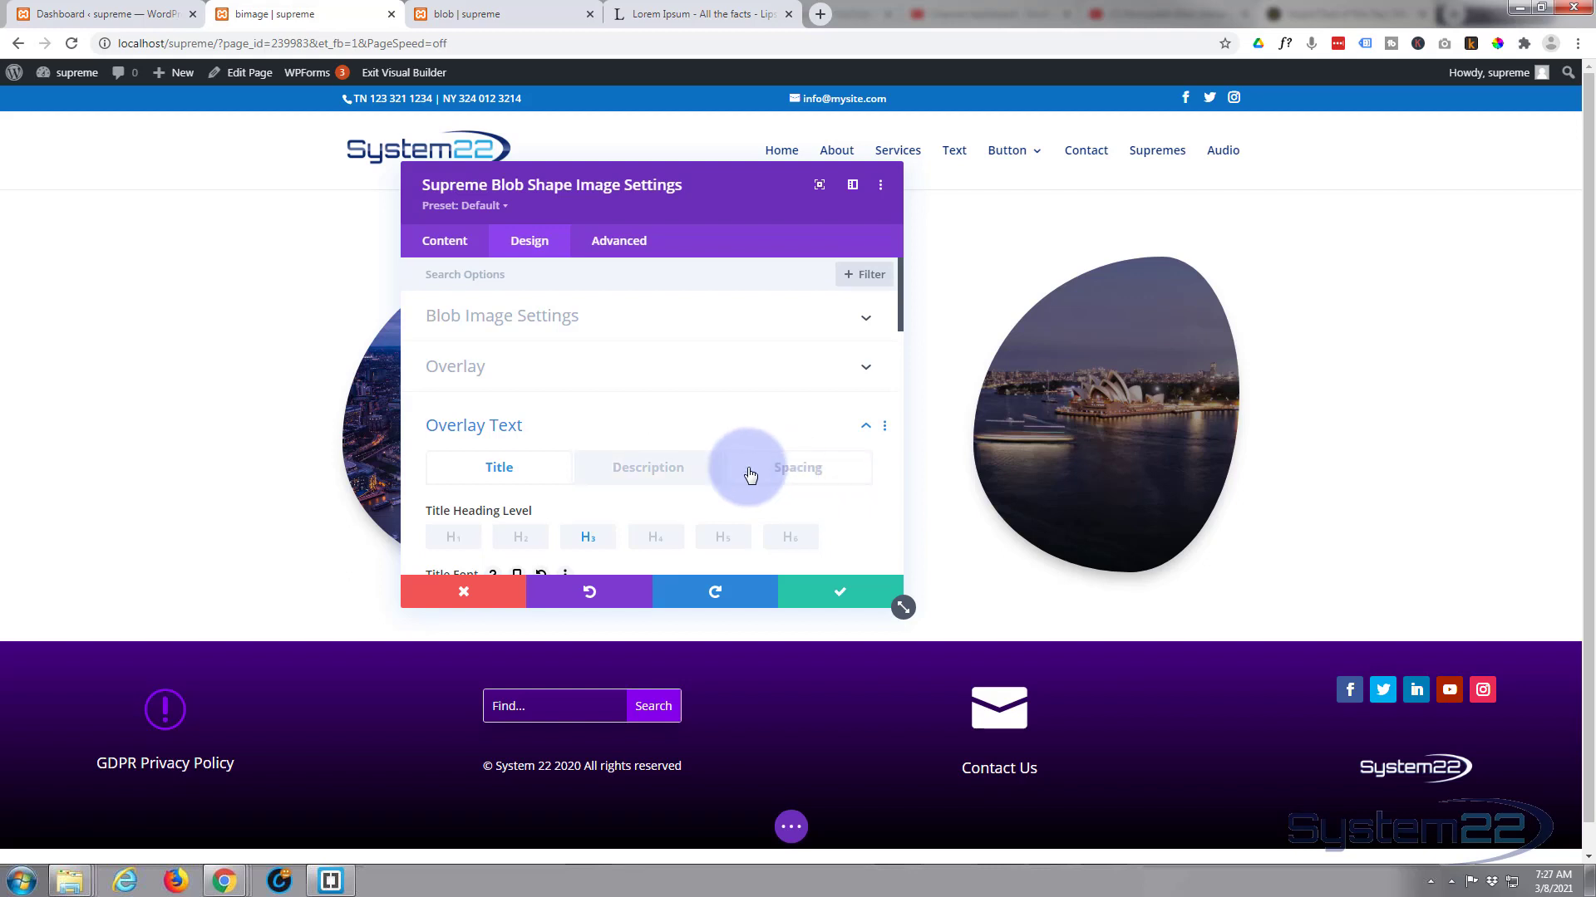
click(784, 471)
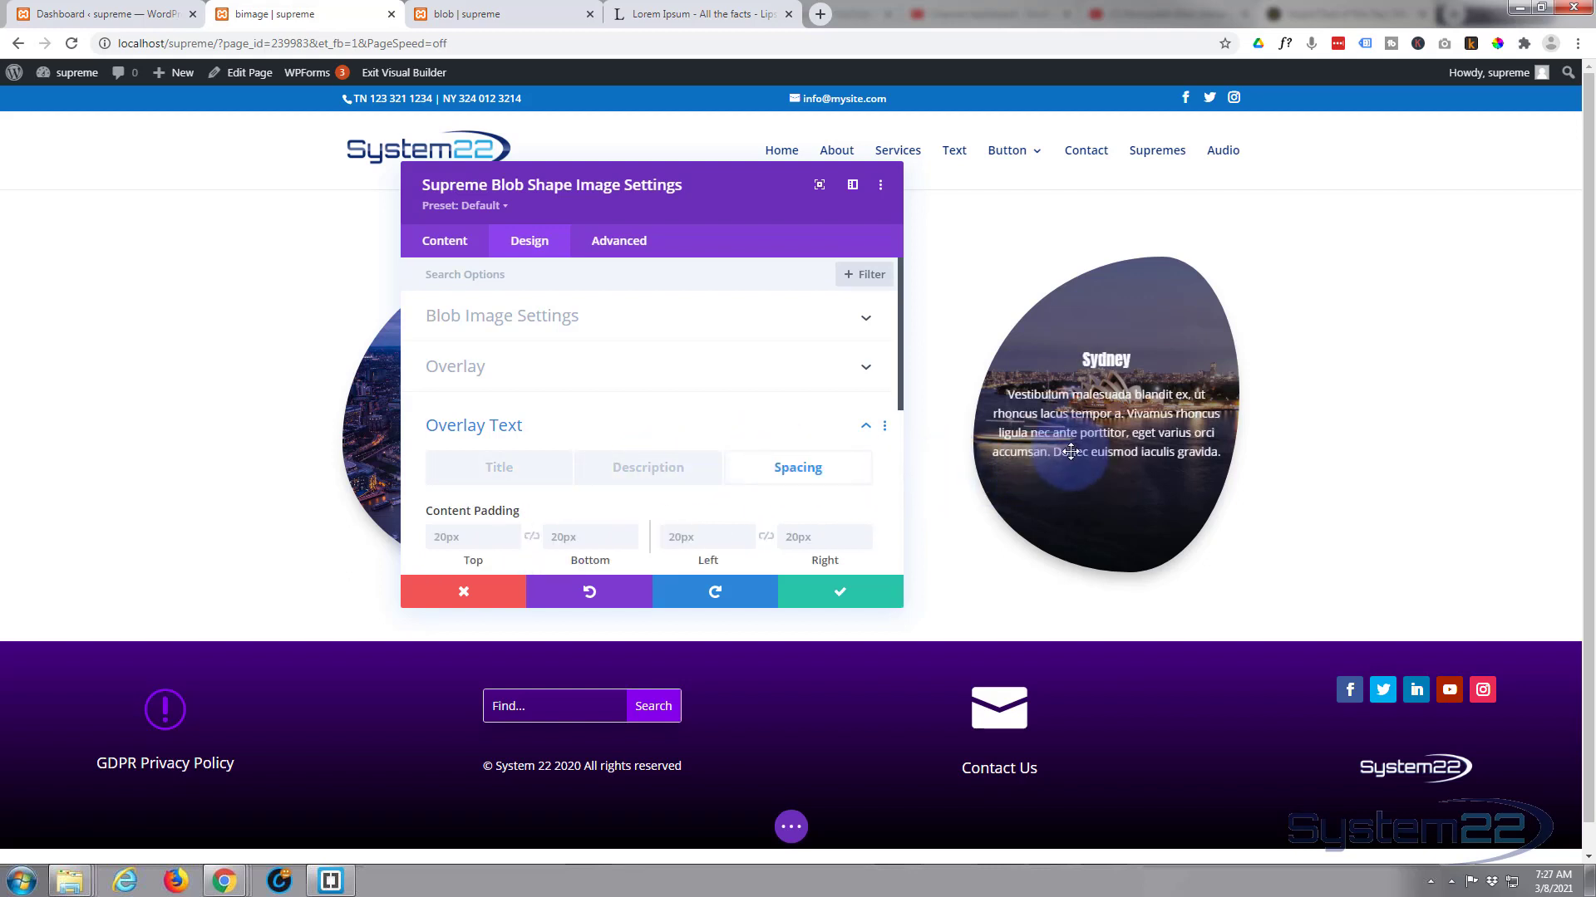
scroll(748, 451, down, 1)
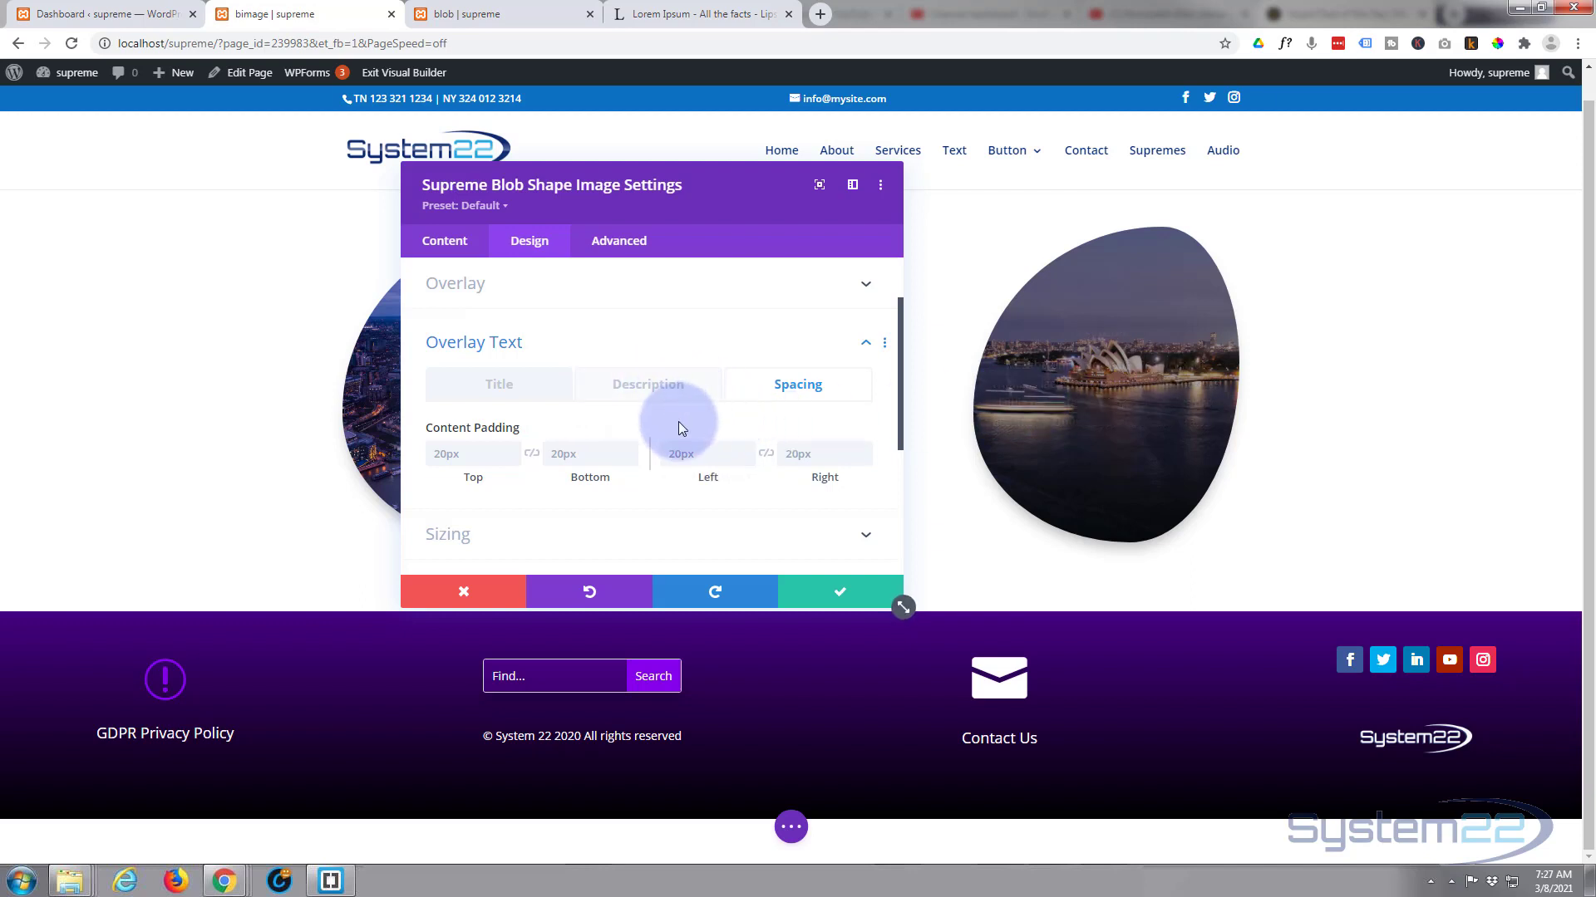
scroll(678, 421, down, 1)
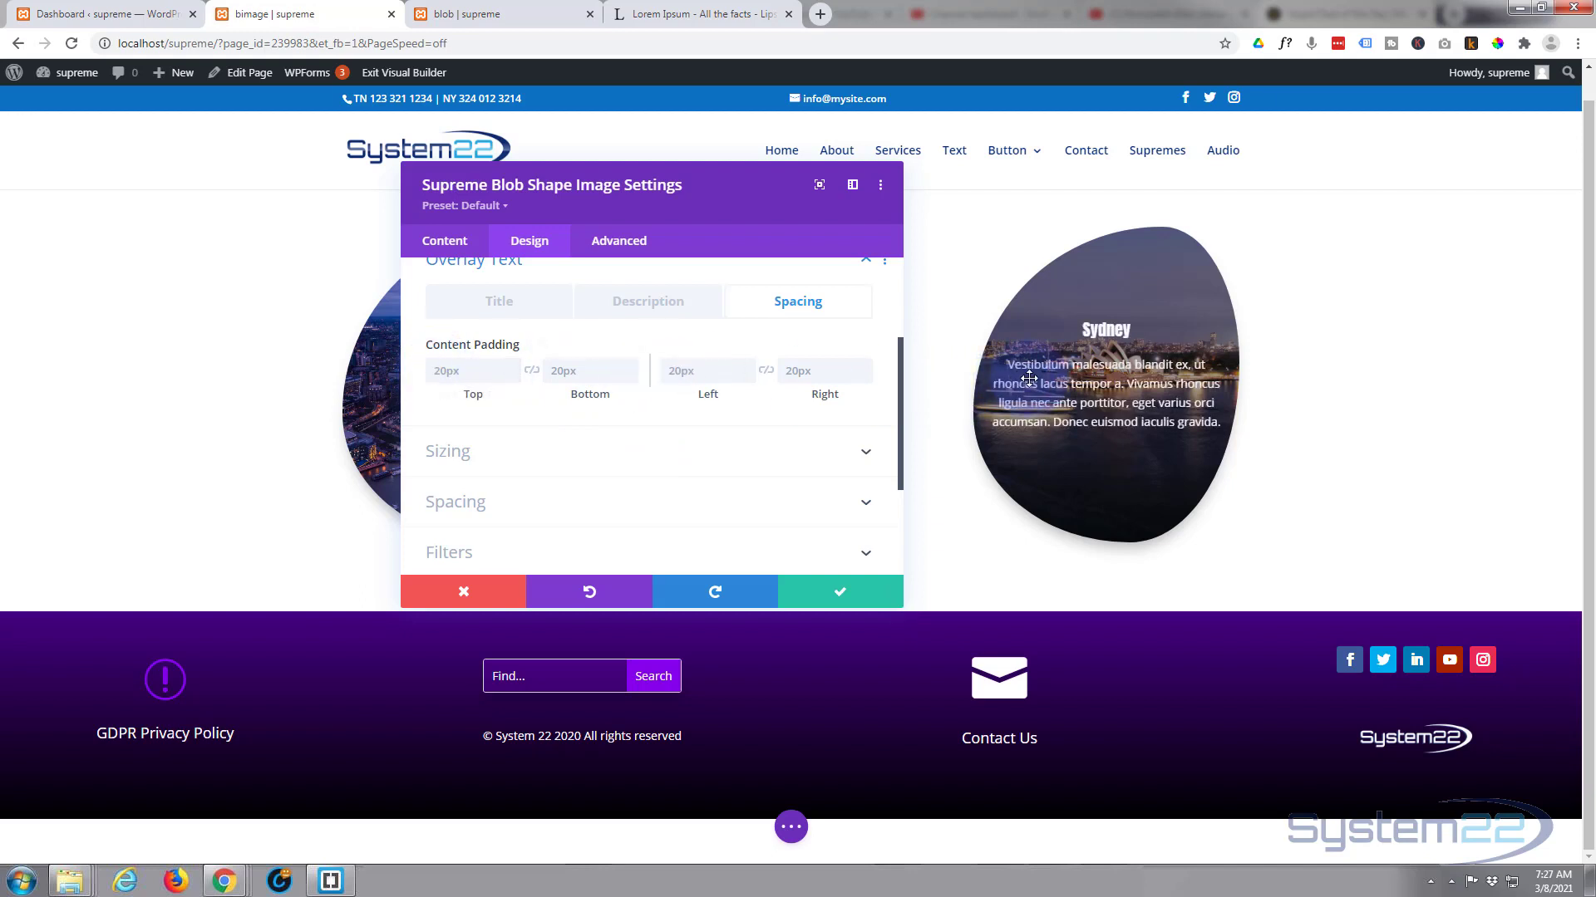
click(669, 368)
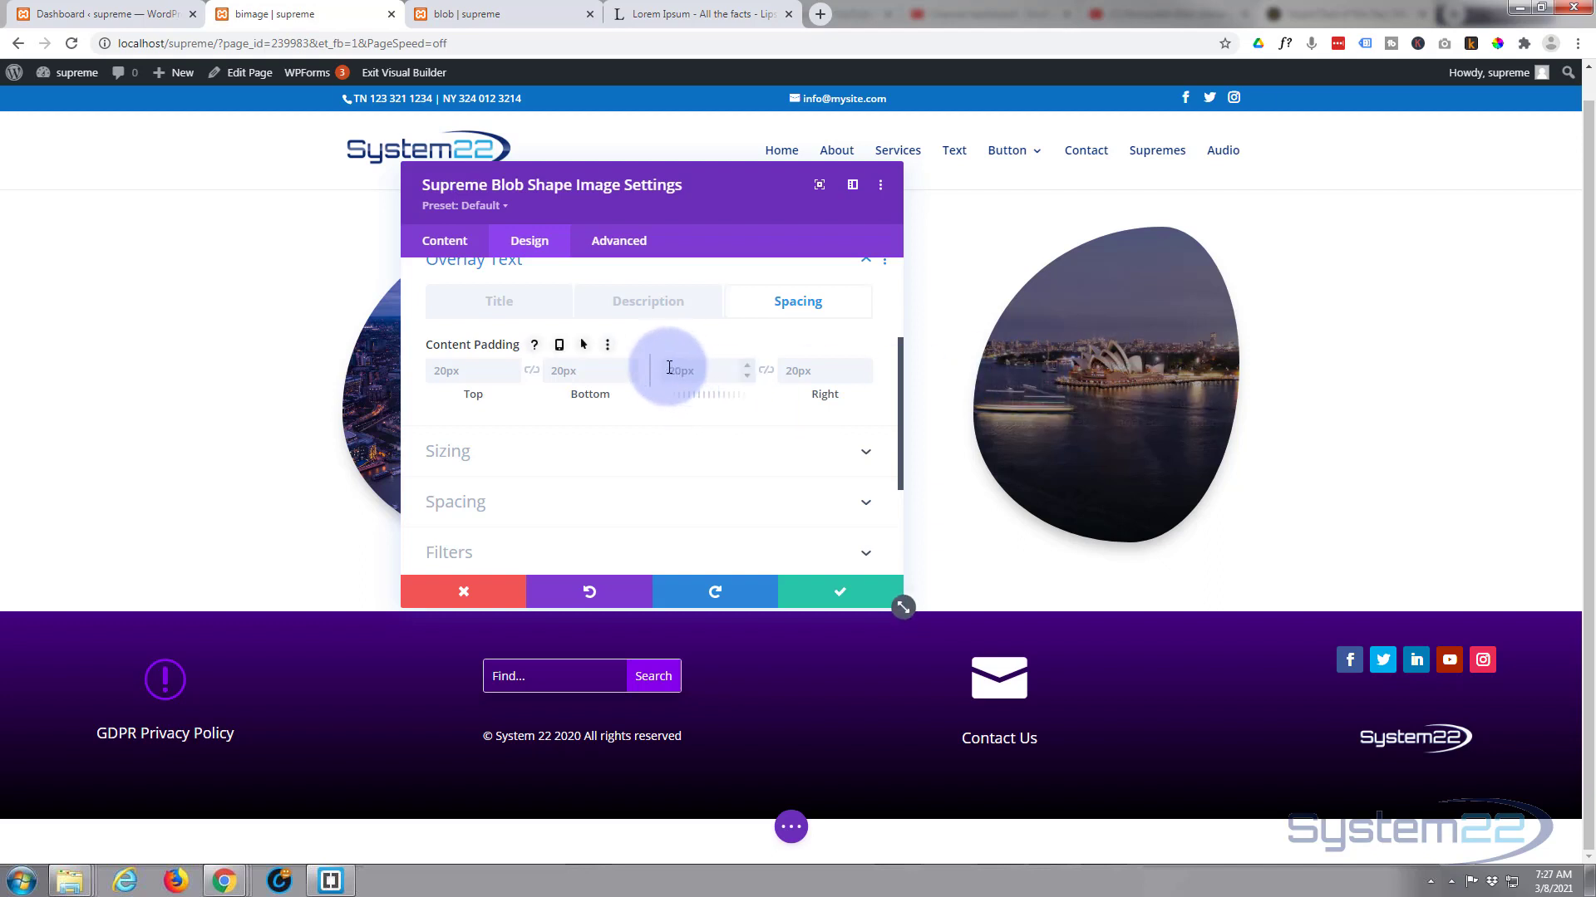
drag(669, 367, 684, 368)
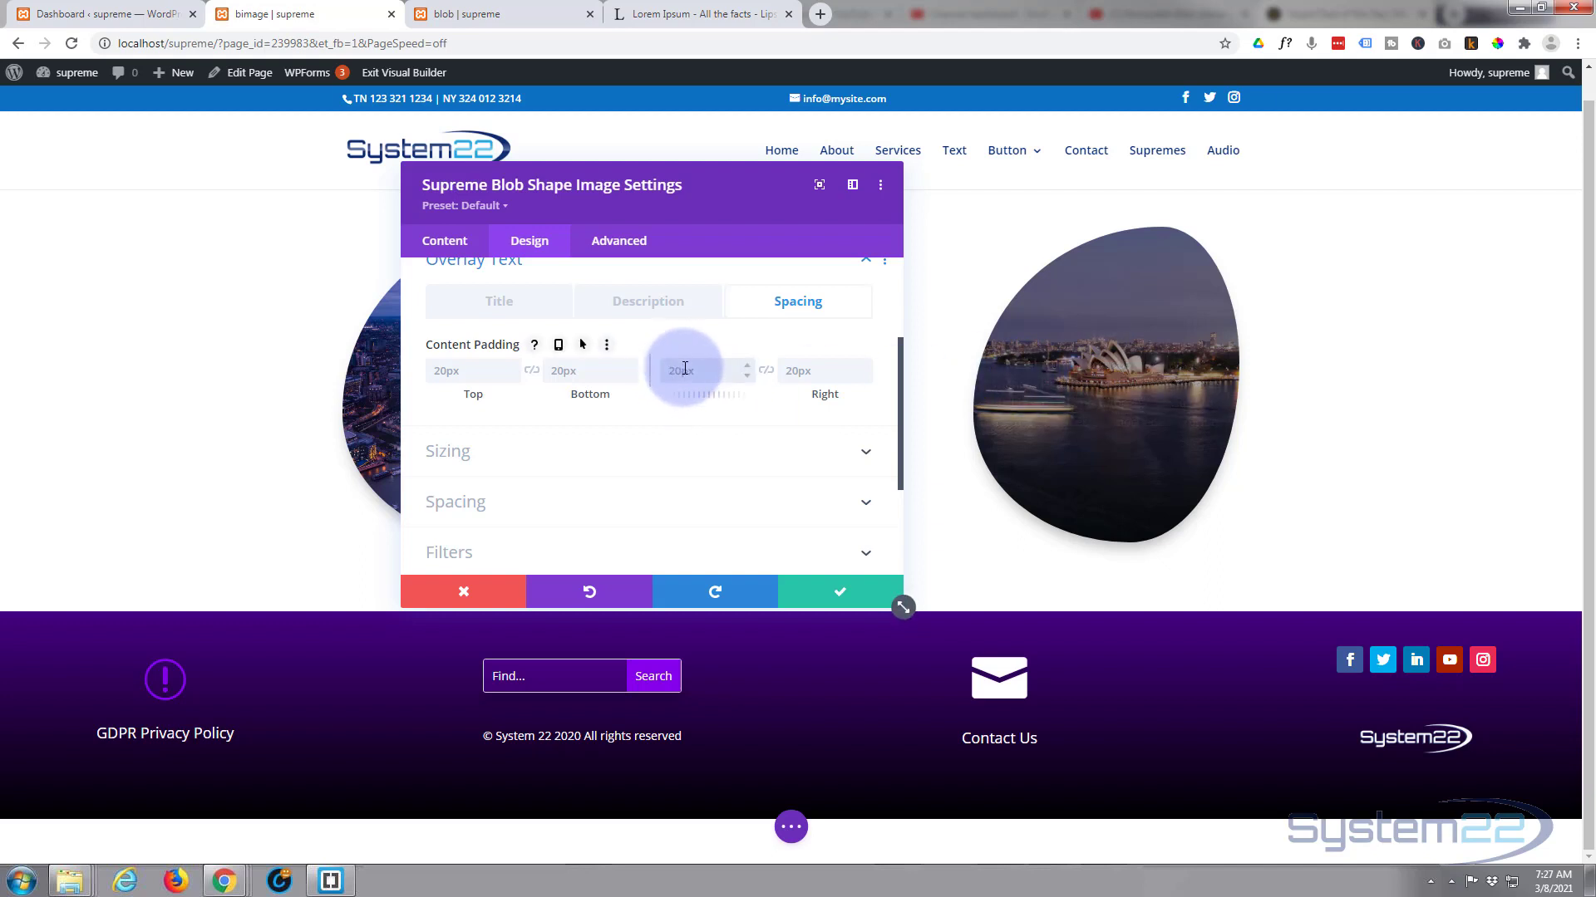
text(30px)
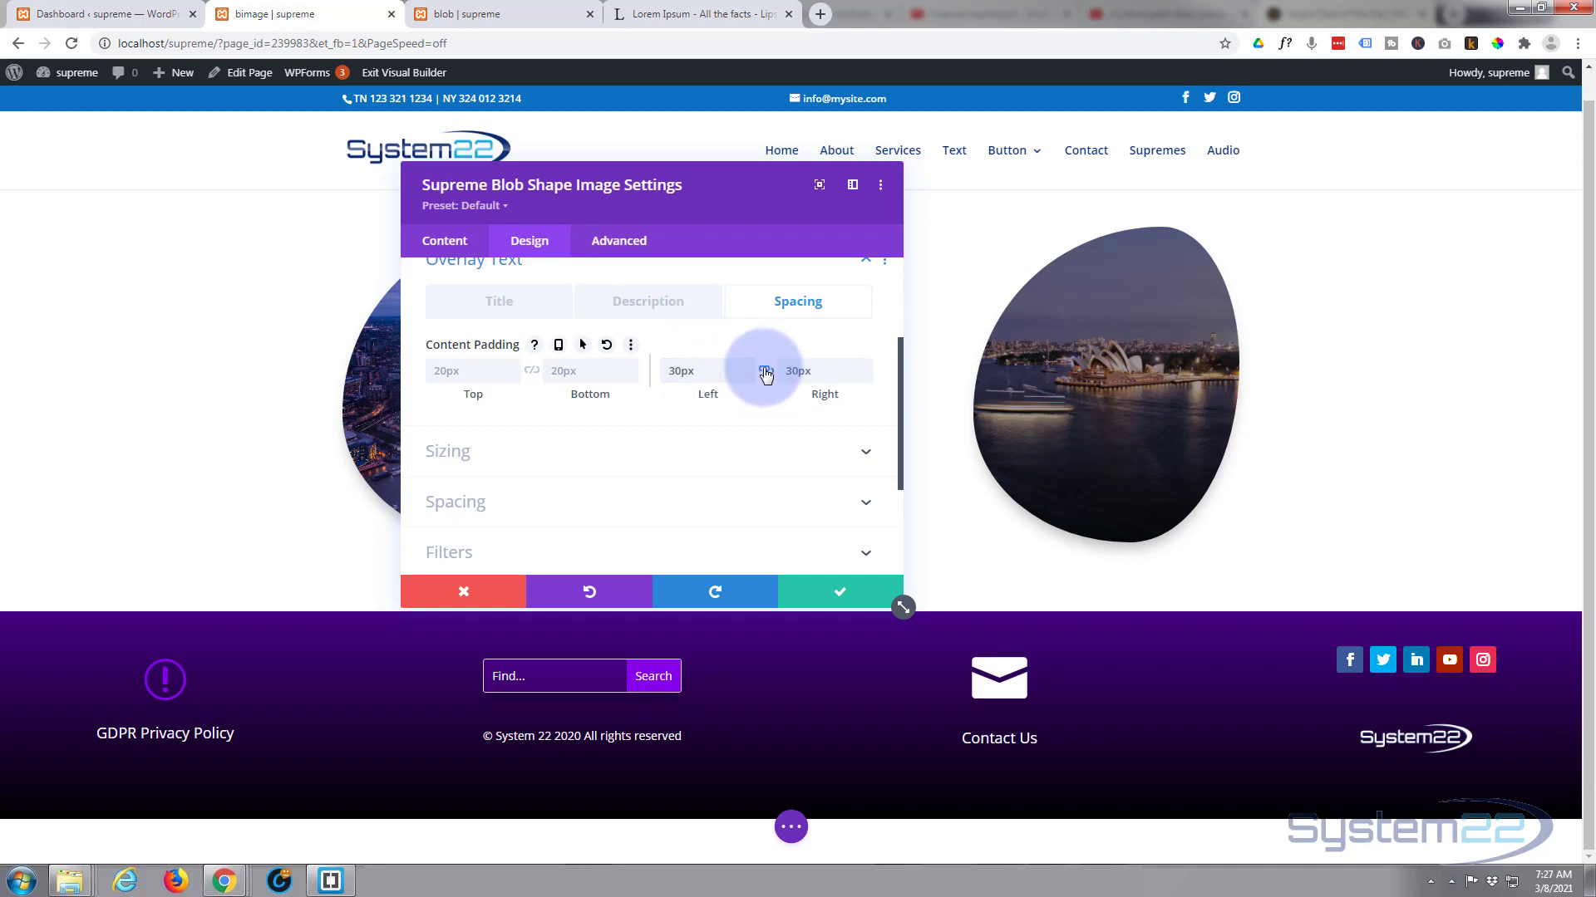
click(928, 387)
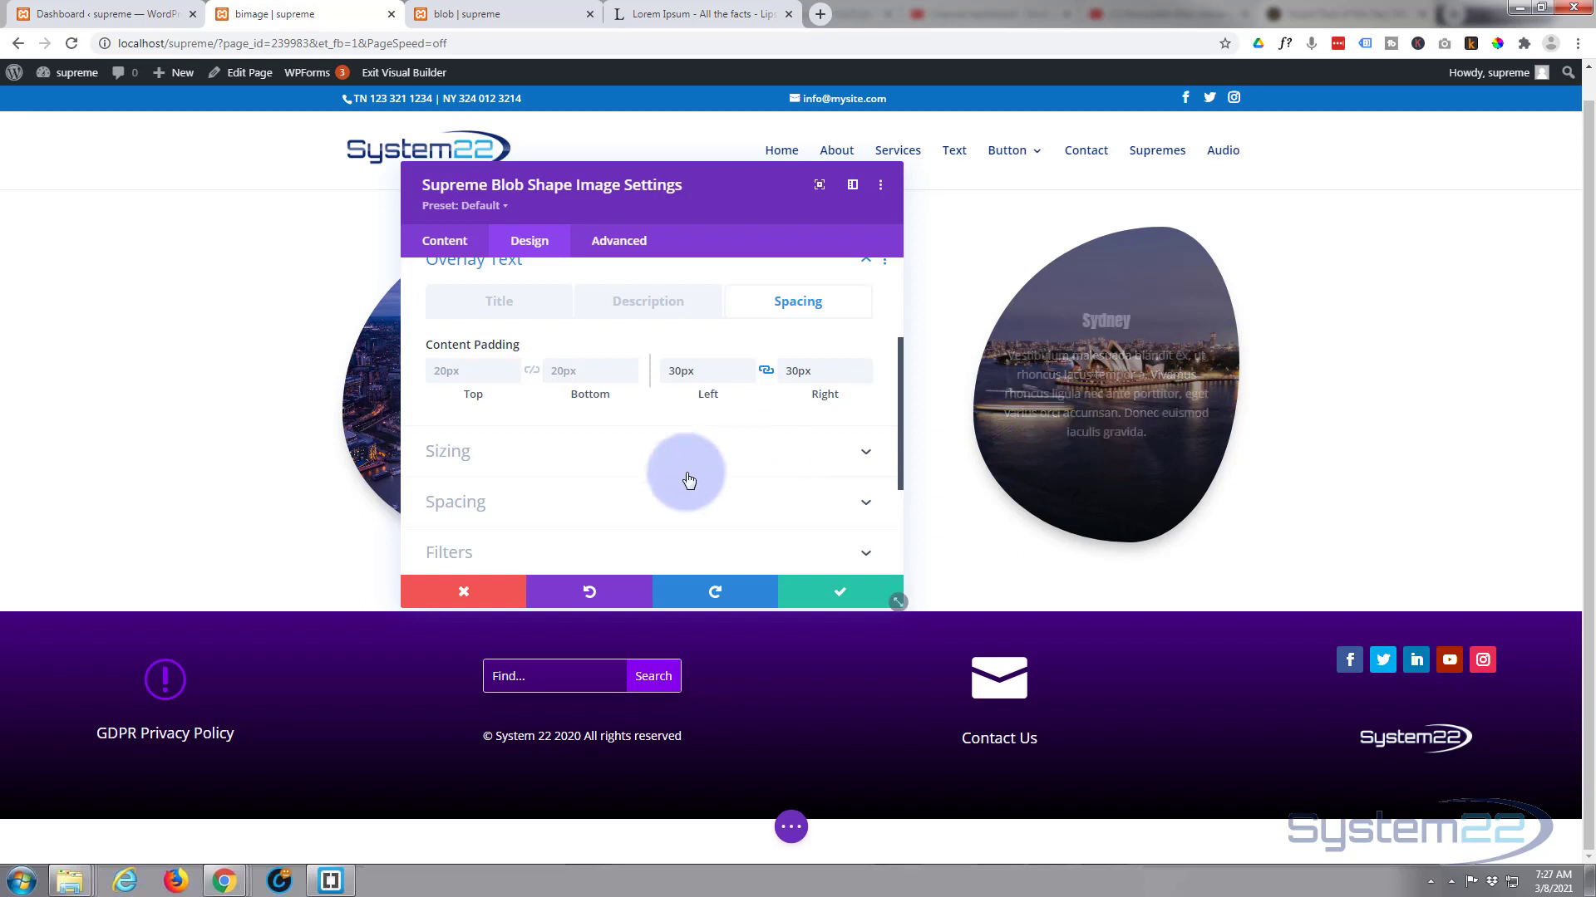
scroll(680, 430, down, 2)
scroll(681, 430, up, 1)
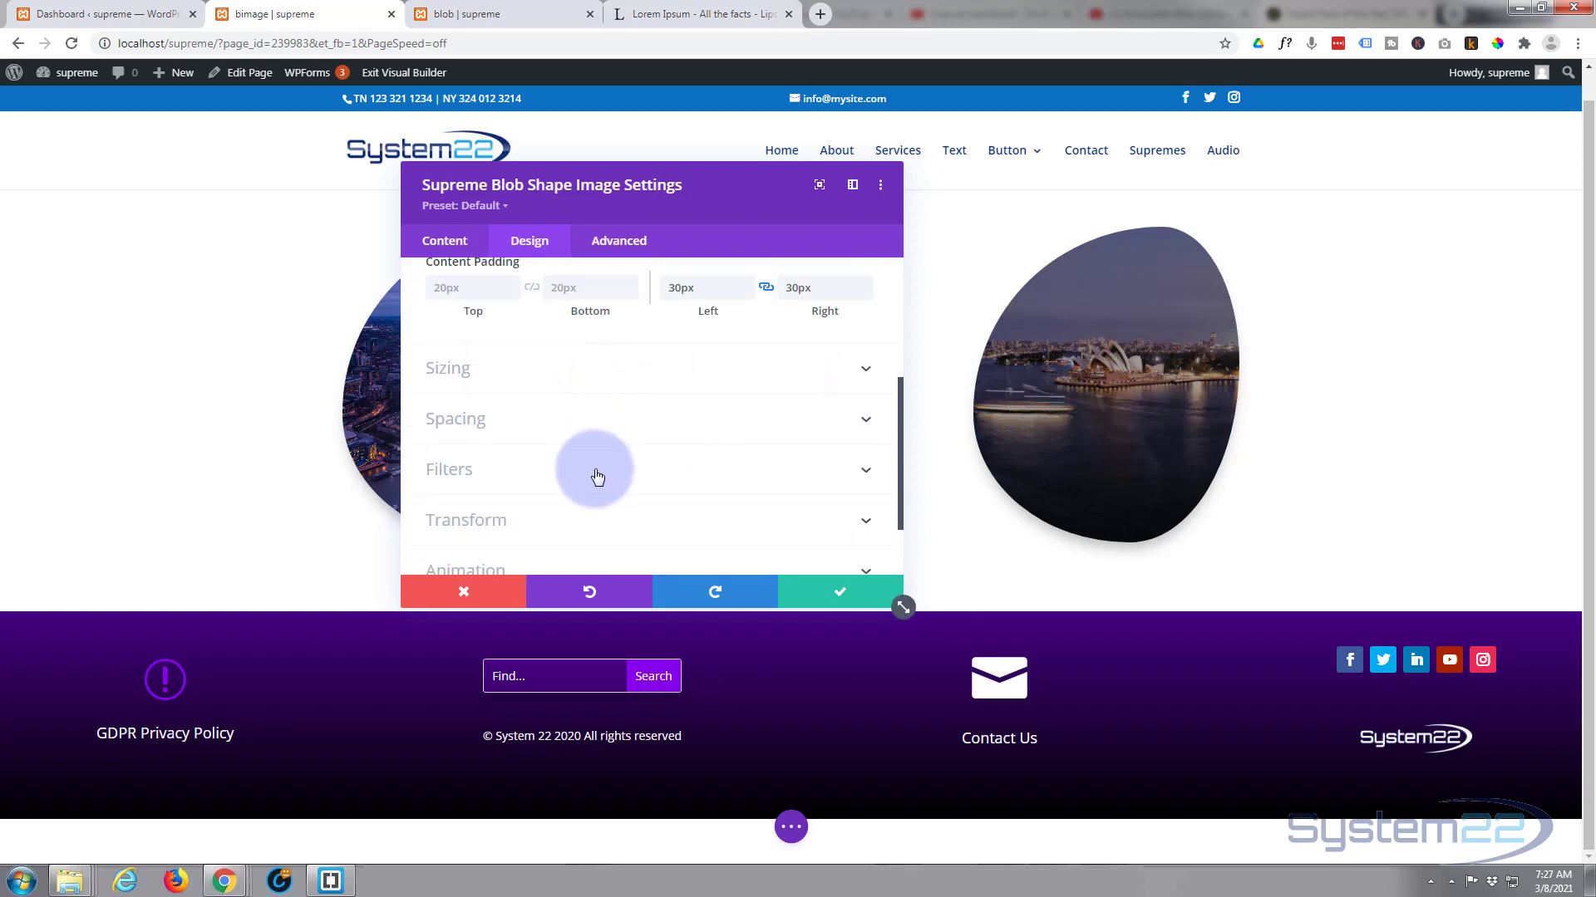
scroll(559, 463, down, 1)
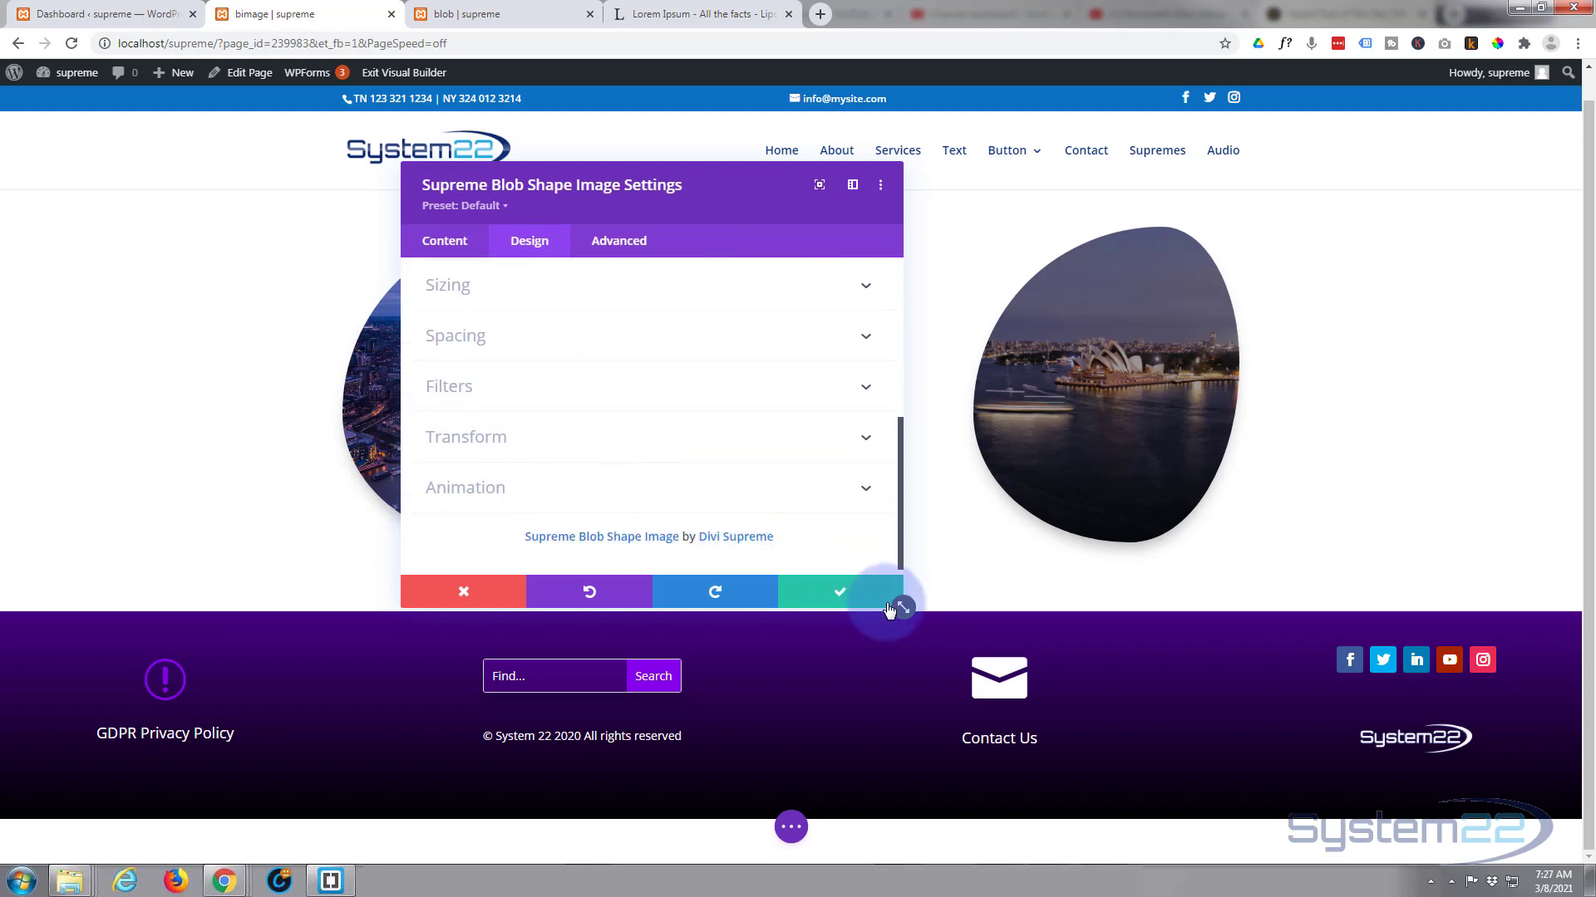
Save the blob image settings, publish the page, and exit the Visual Builder.
click(856, 601)
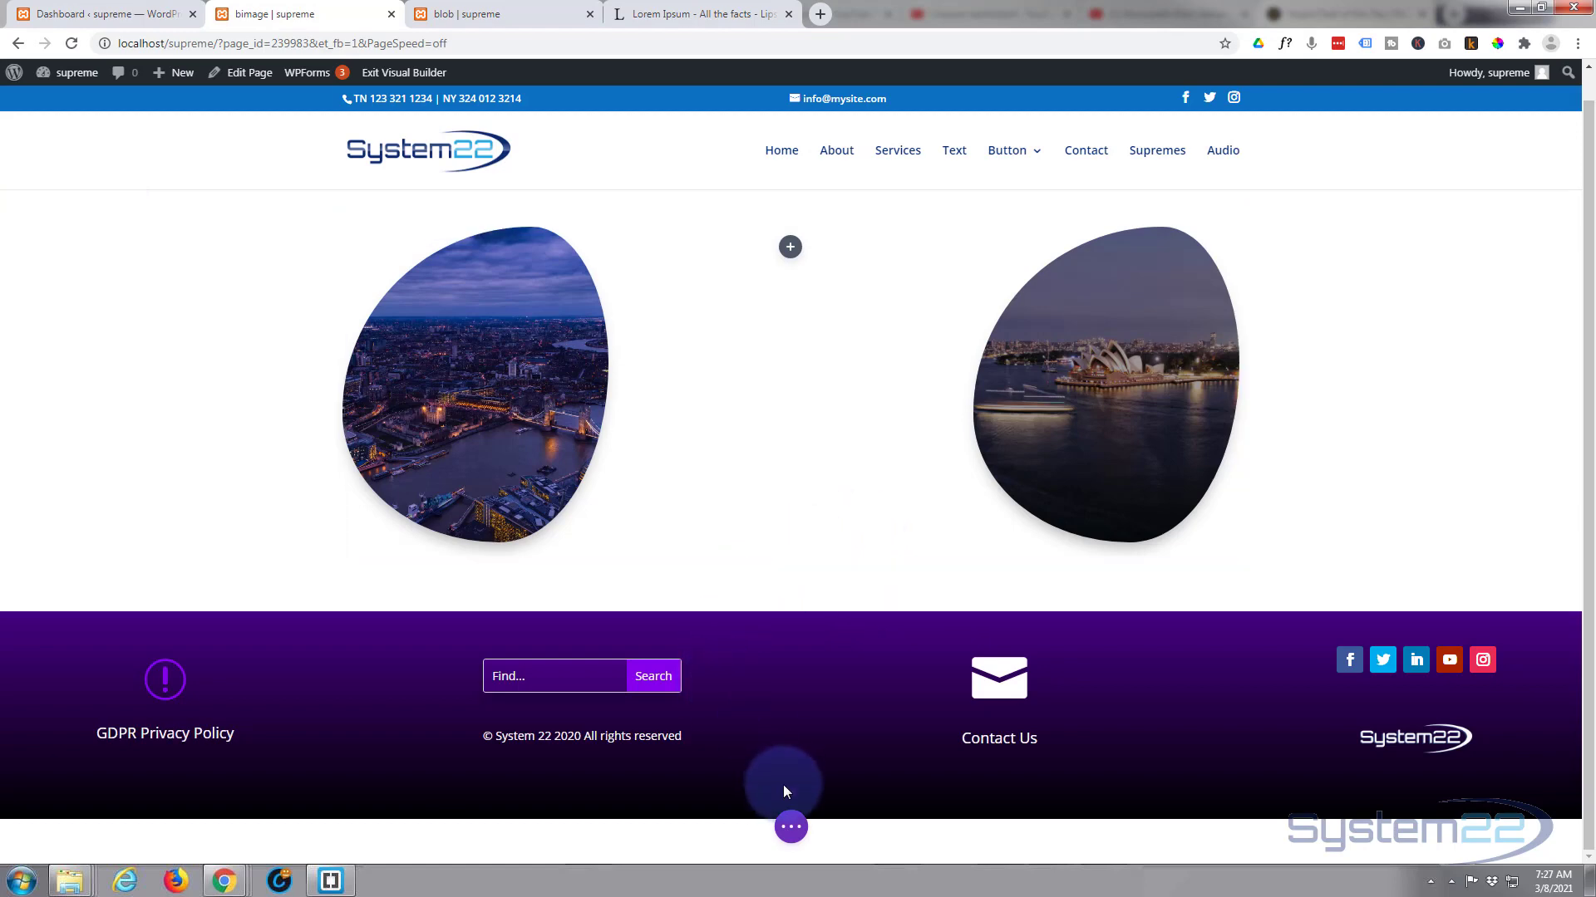
click(791, 827)
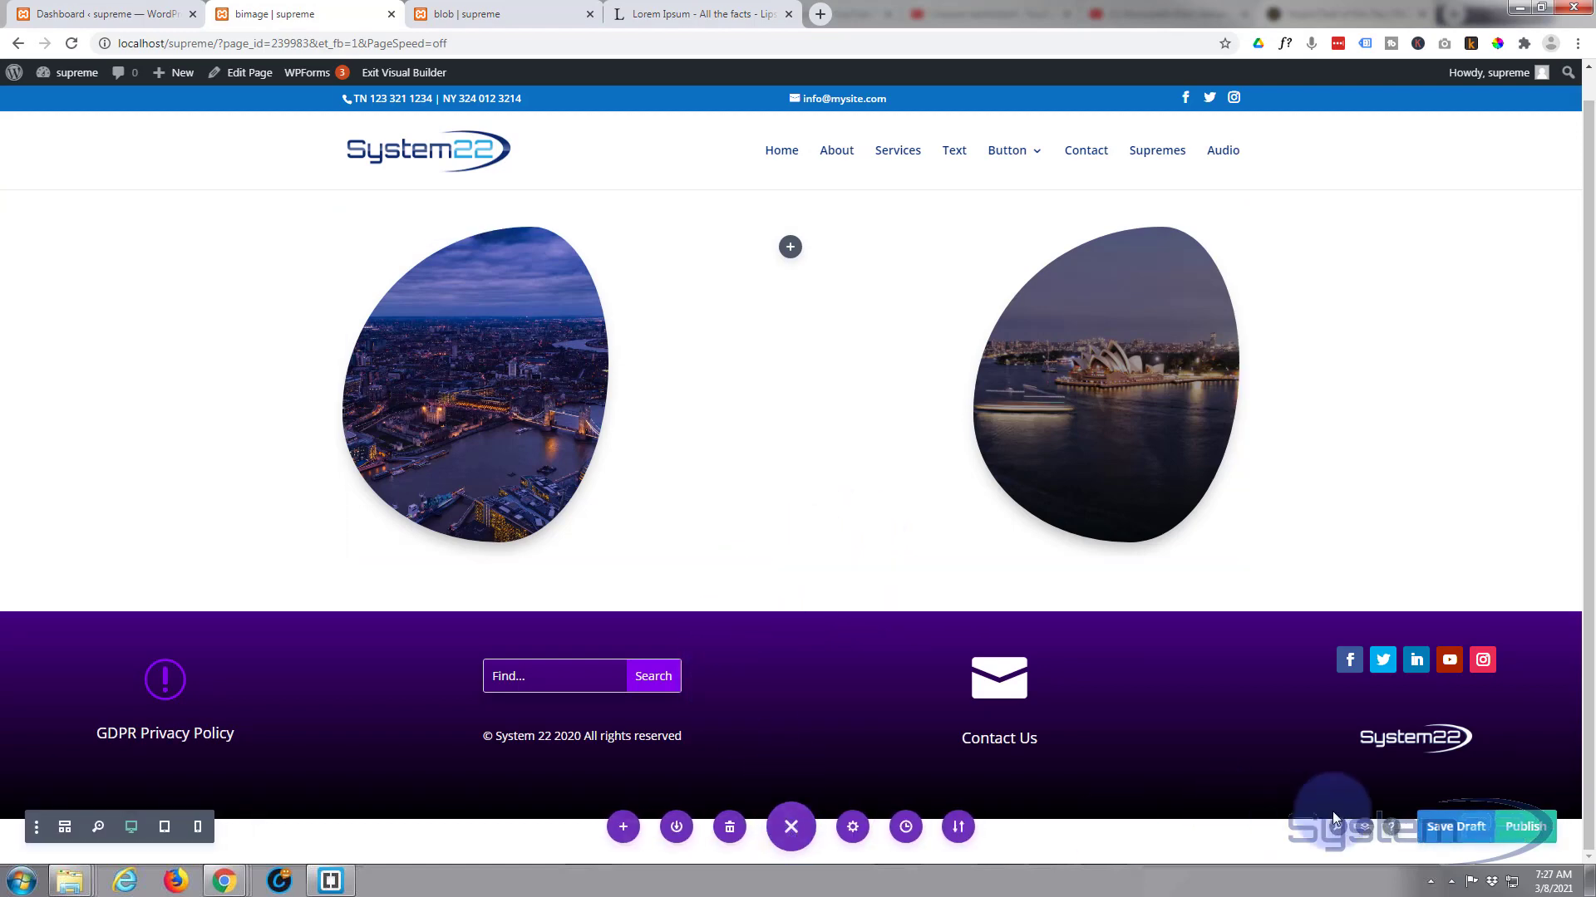
click(1444, 823)
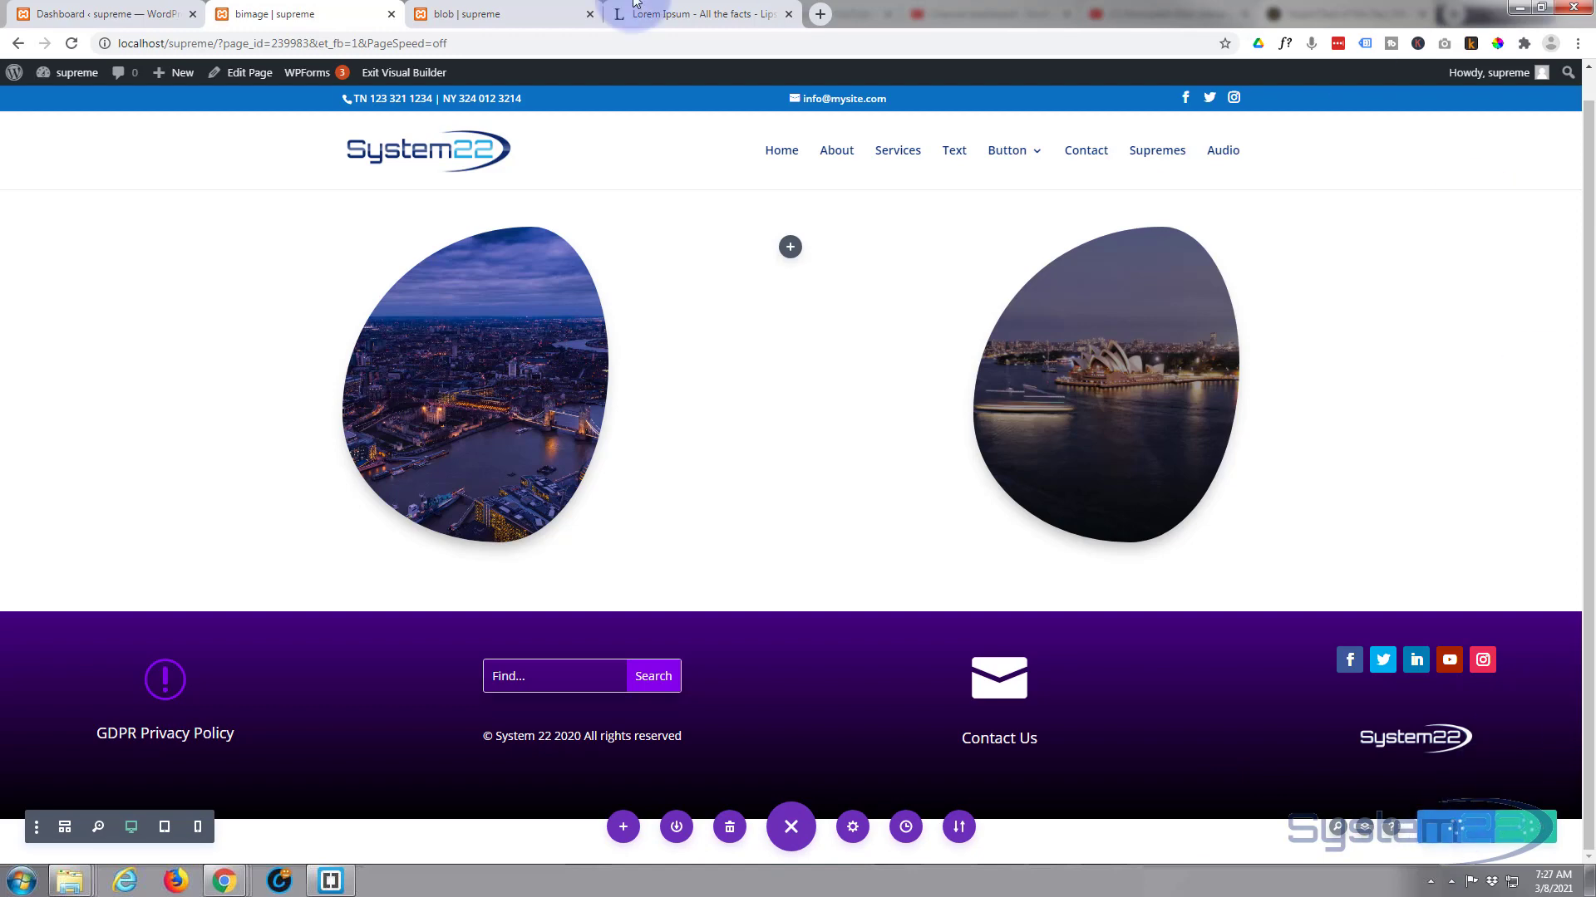
click(408, 73)
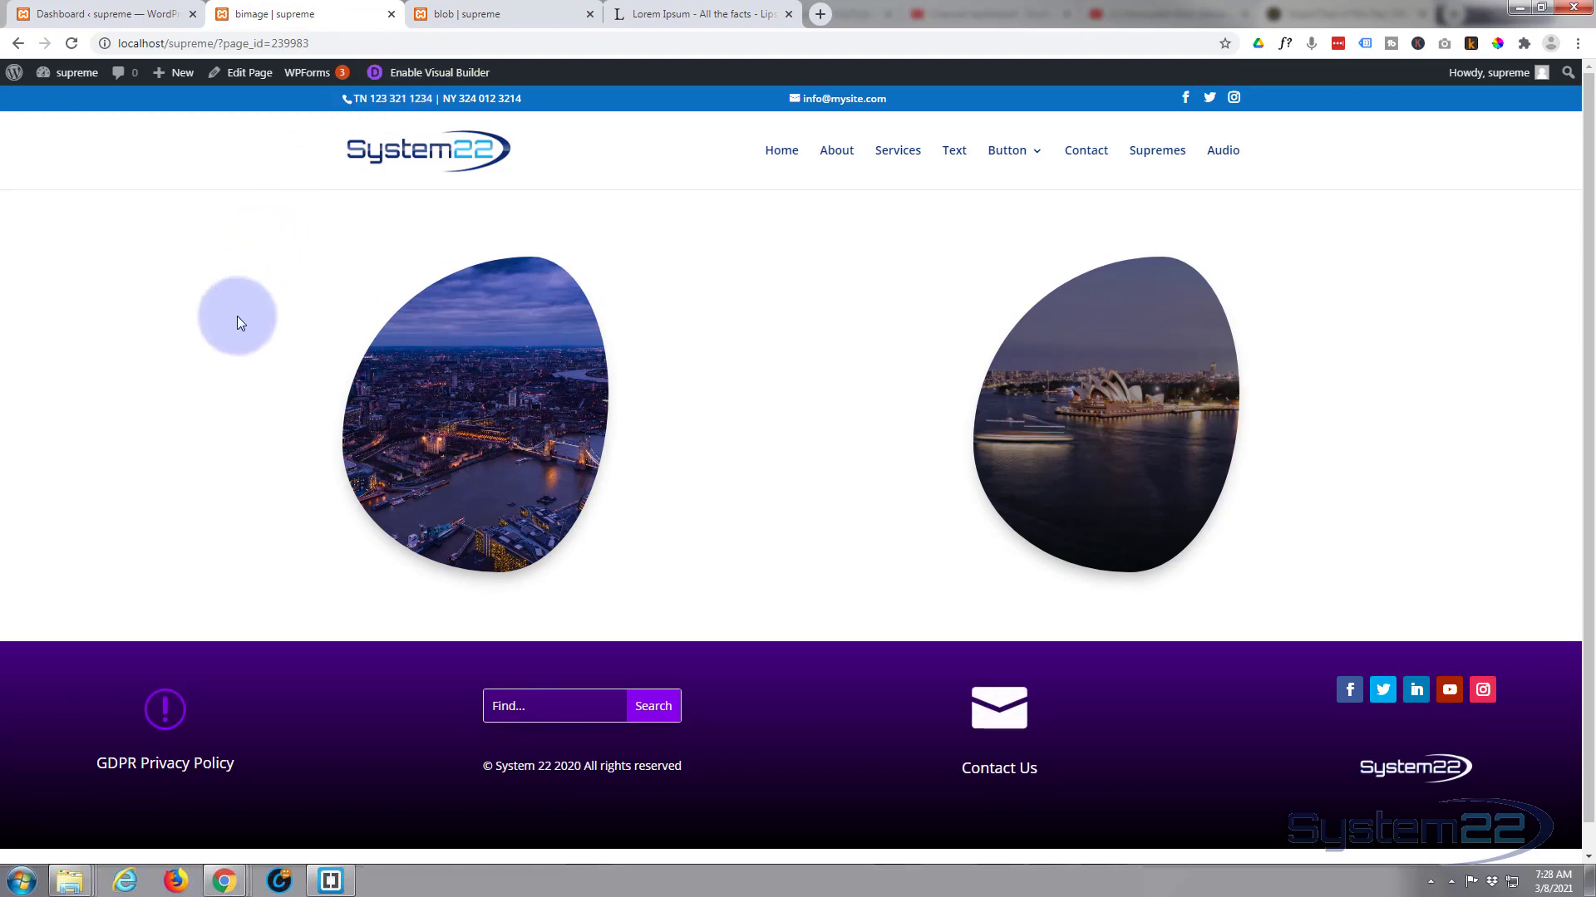
mouse_move(407, 412)
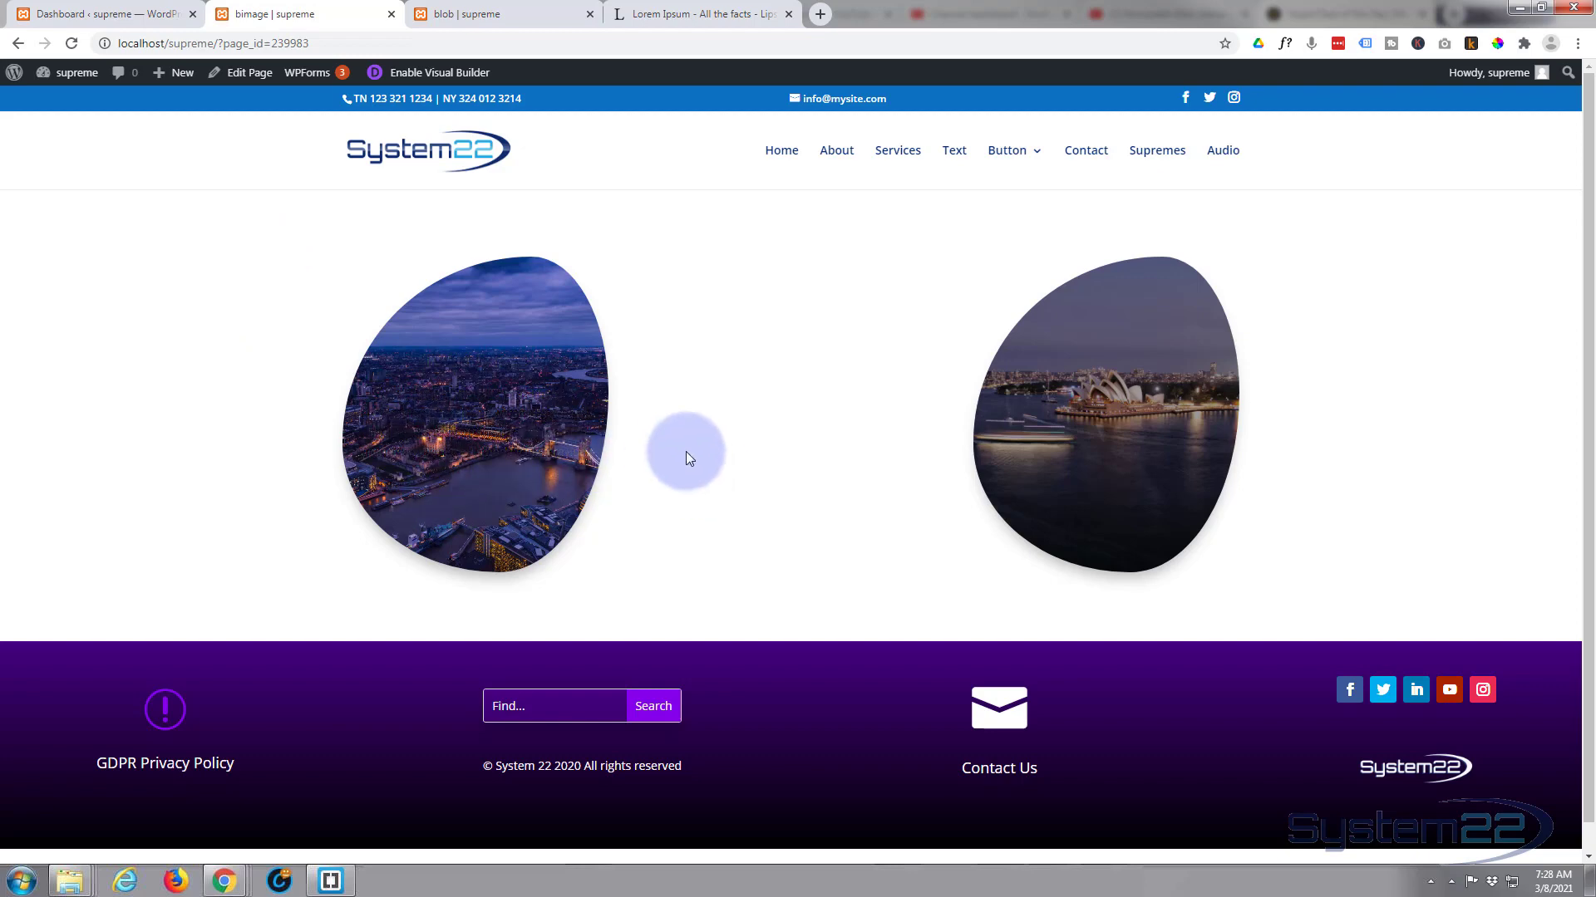
mouse_move(1047, 448)
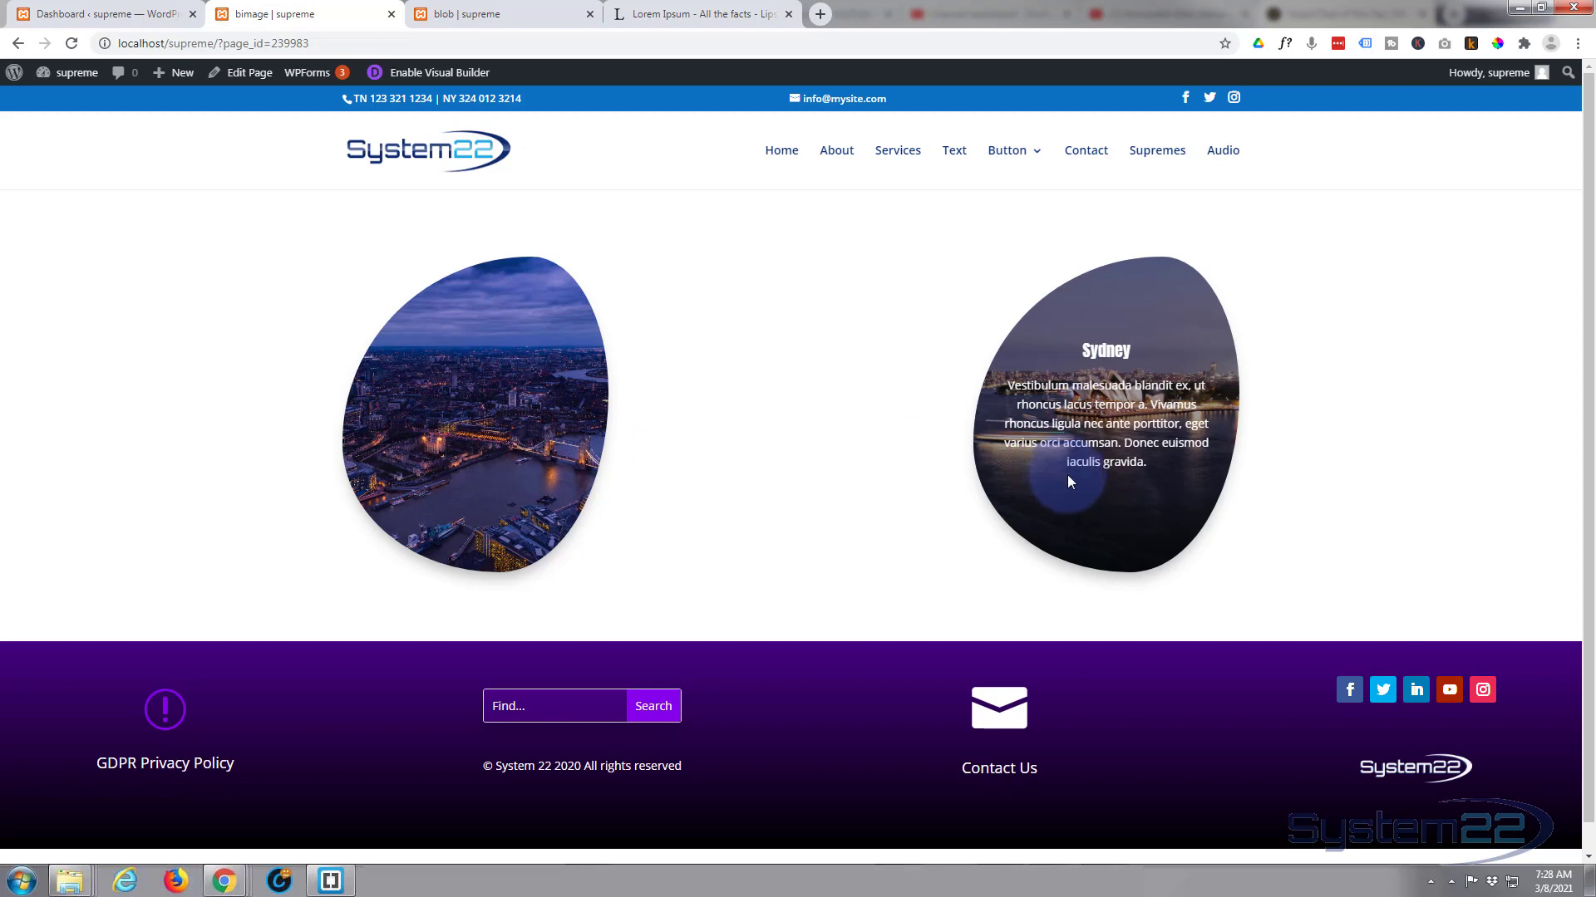